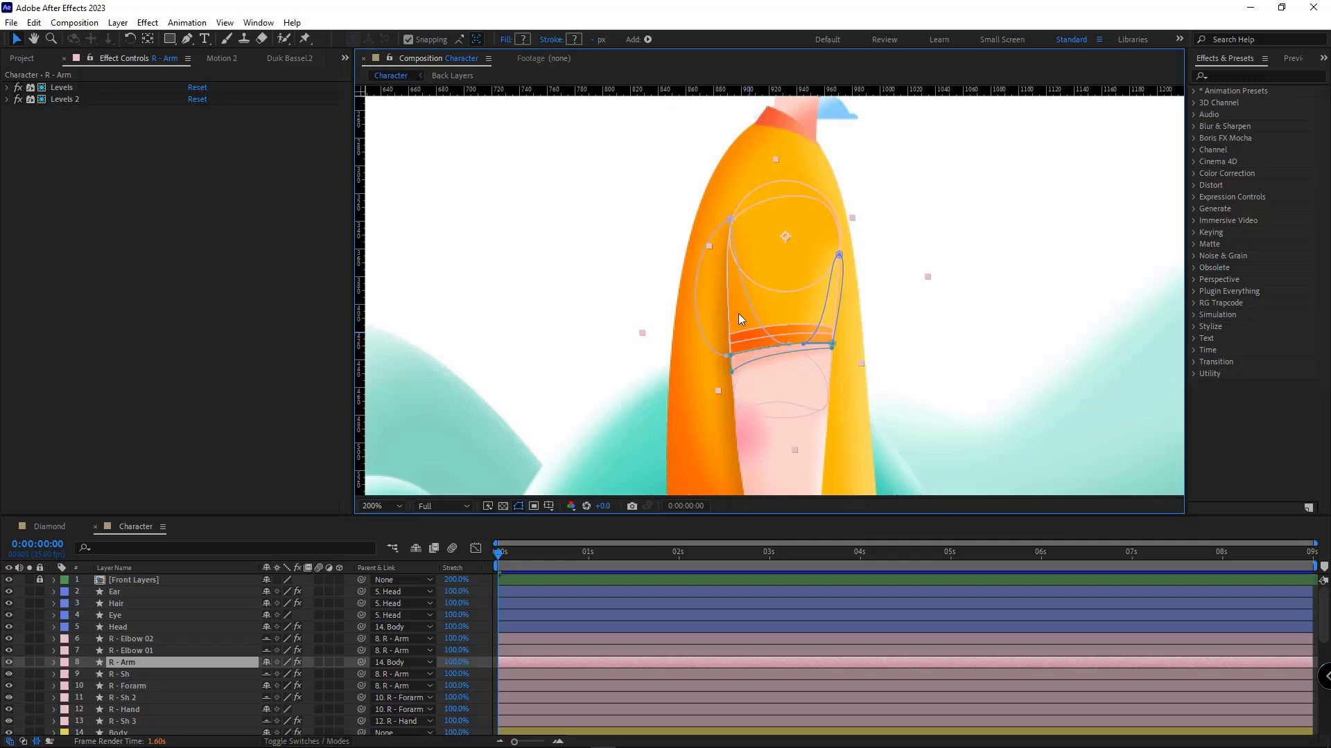
Inspect the Levels effect on the R - Arm layer and the Fill effects on the Hill 02 layer.
{"action": "left_click", "coordinate": [63, 91]}
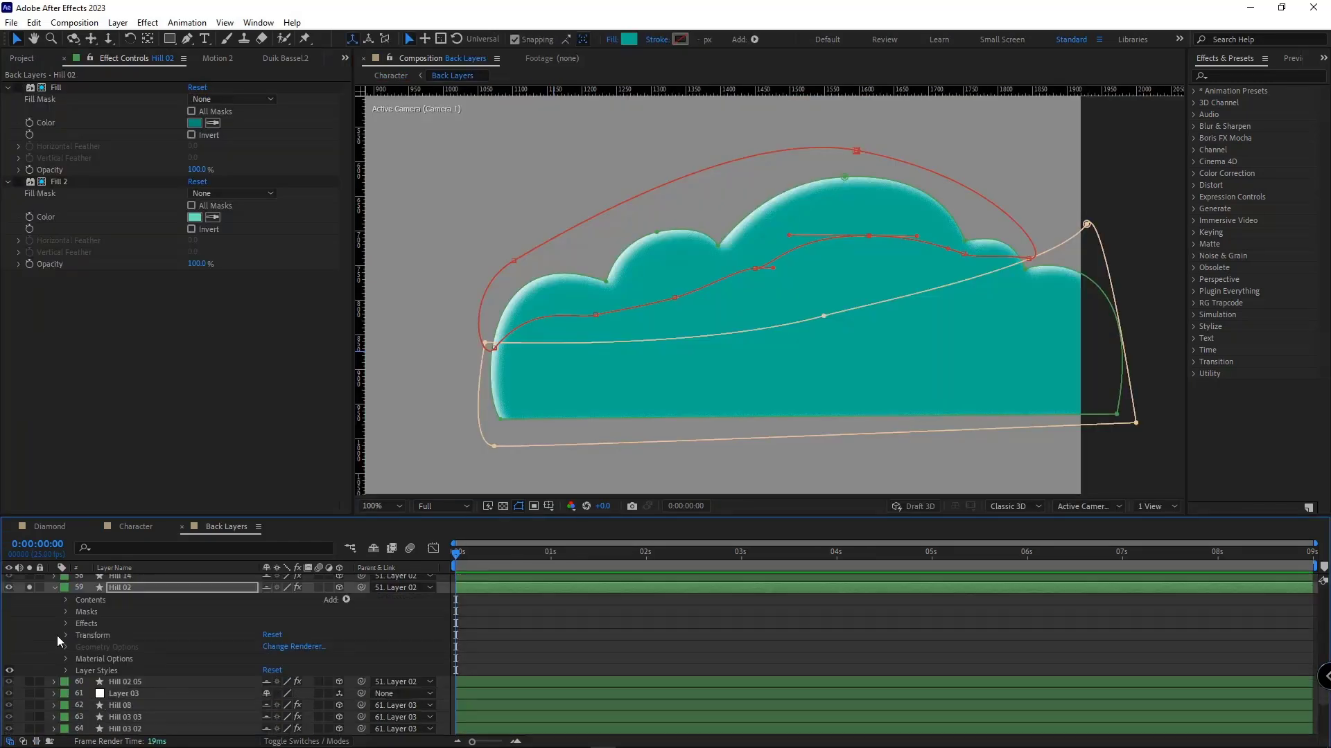
{"action": "left_click", "coordinate": [55, 635]}
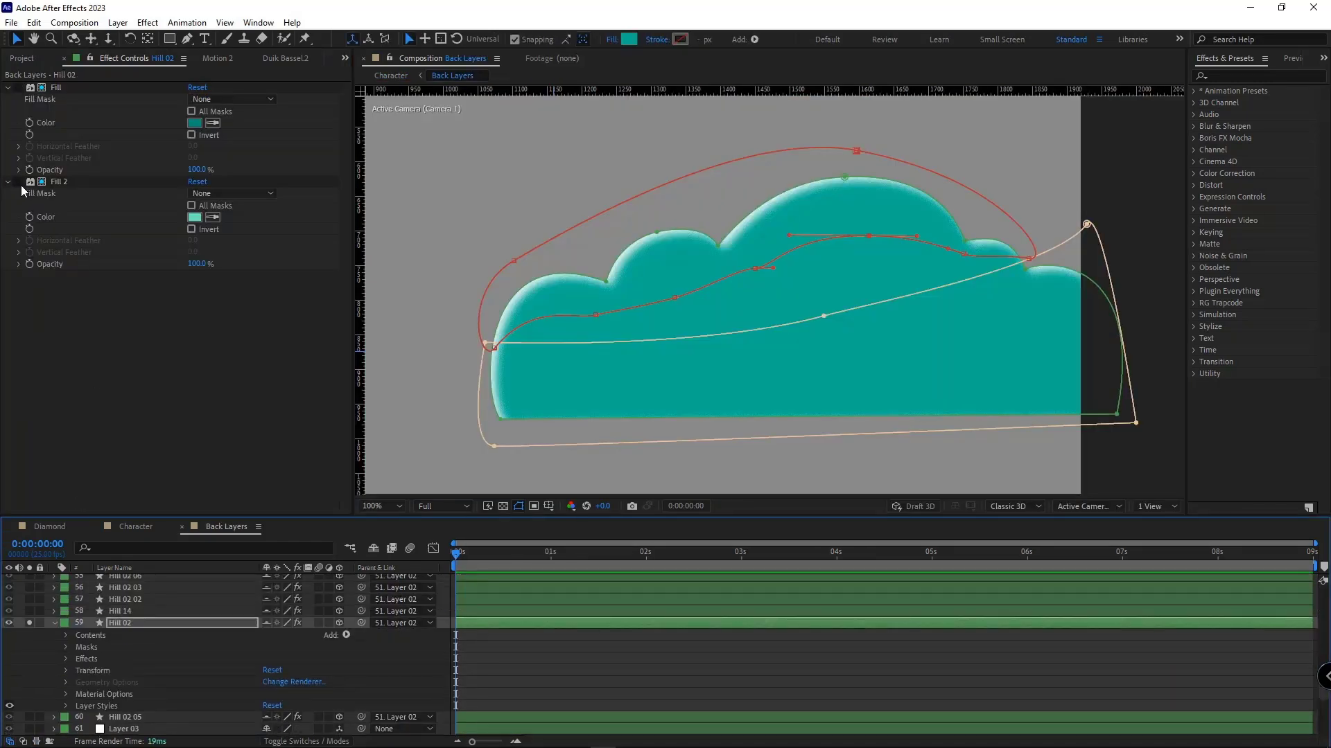
{"action": "left_click", "coordinate": [18, 88]}
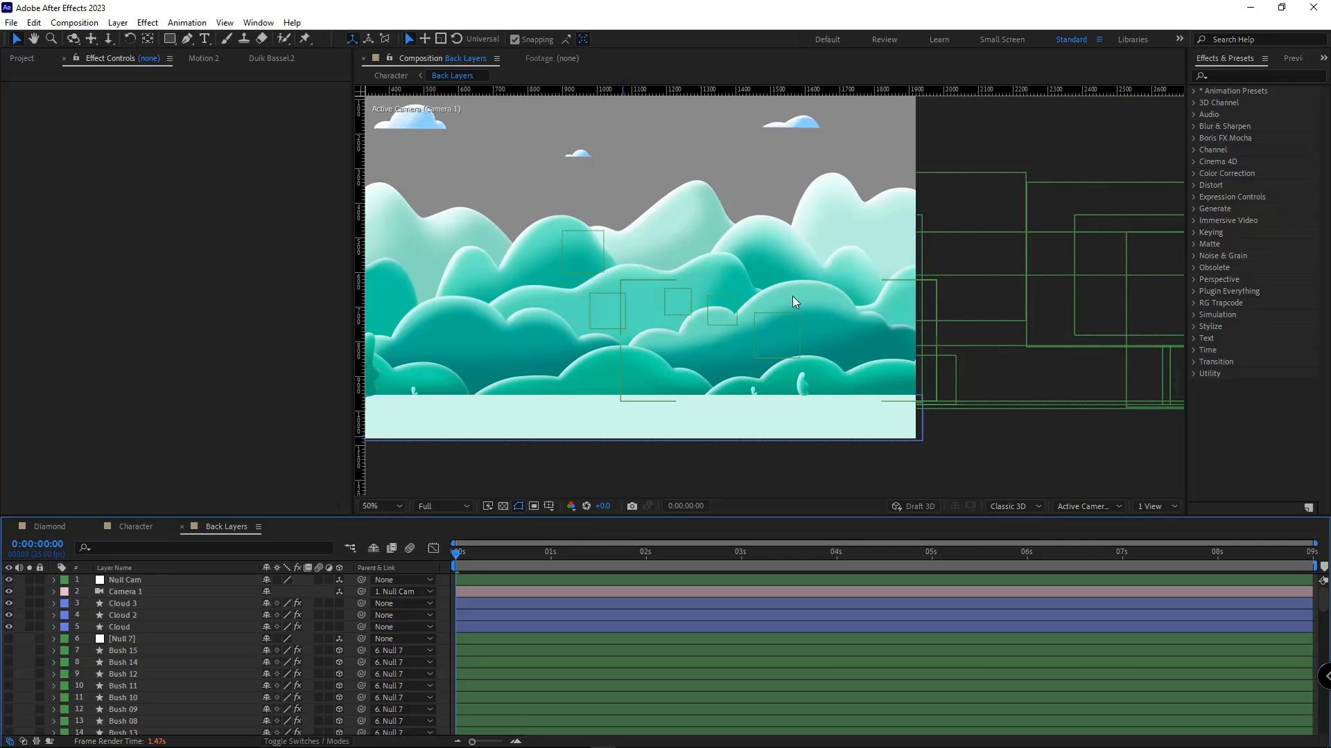
Solo the Hill 02 layer in the Back Layers composition and adjust the right end of its lower shading mask.
{"action": "scroll", "coordinate": [104, 652], "scroll_direction": "down", "scroll_amount": 15}
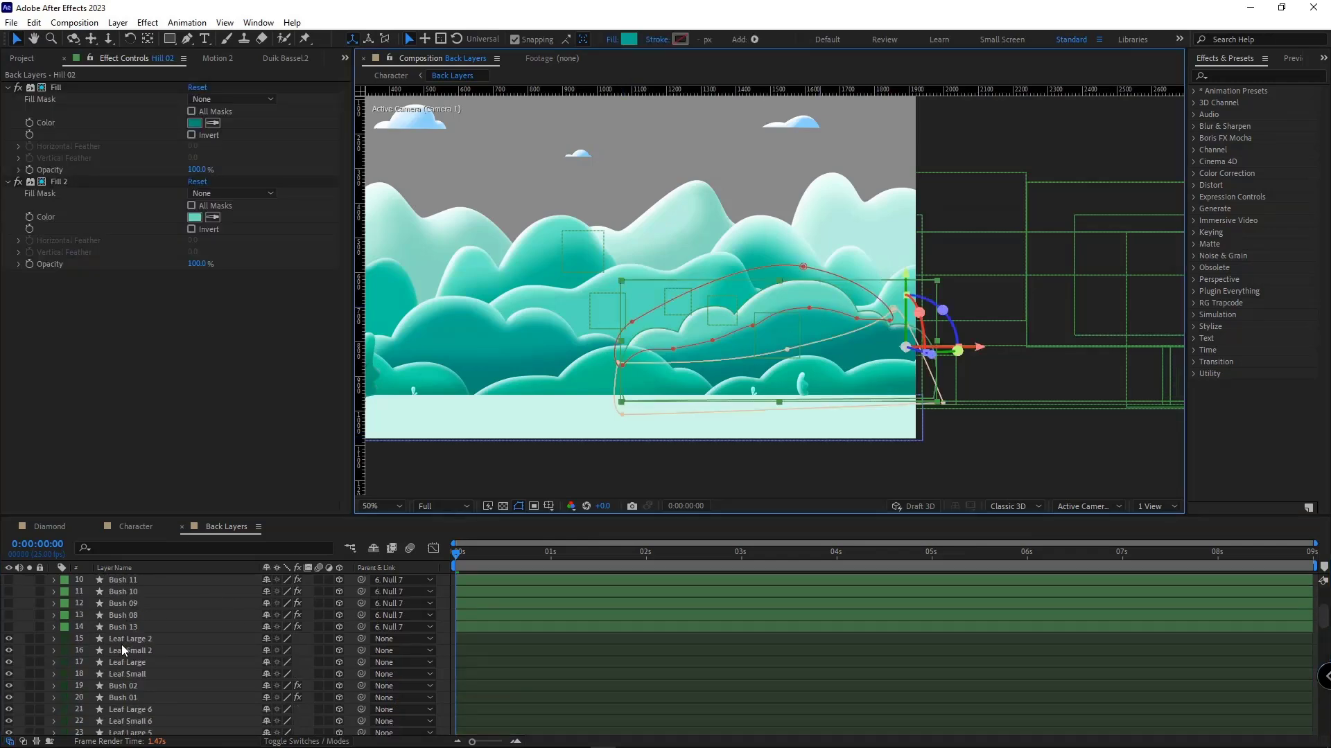
{"action": "left_click", "coordinate": [29, 627]}
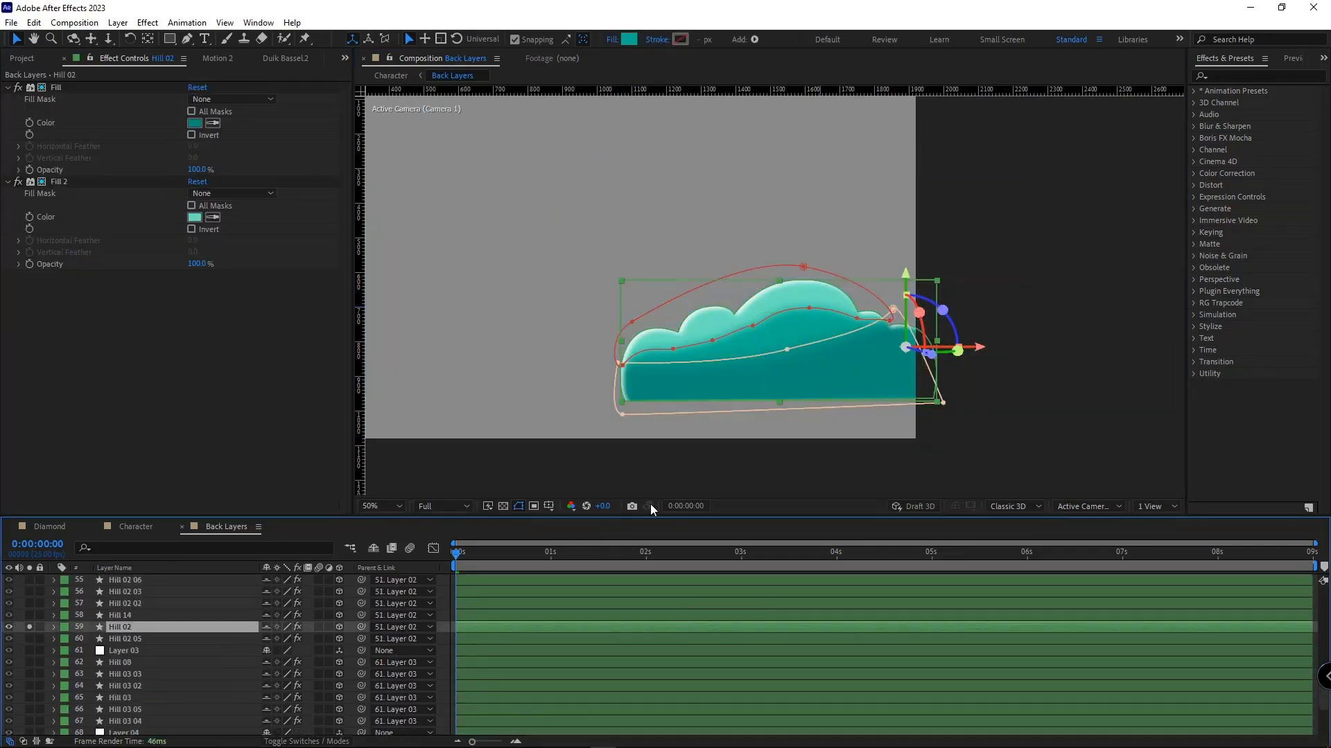
{"action": "scroll", "coordinate": [750, 370], "scroll_direction": "up", "scroll_amount": 2}
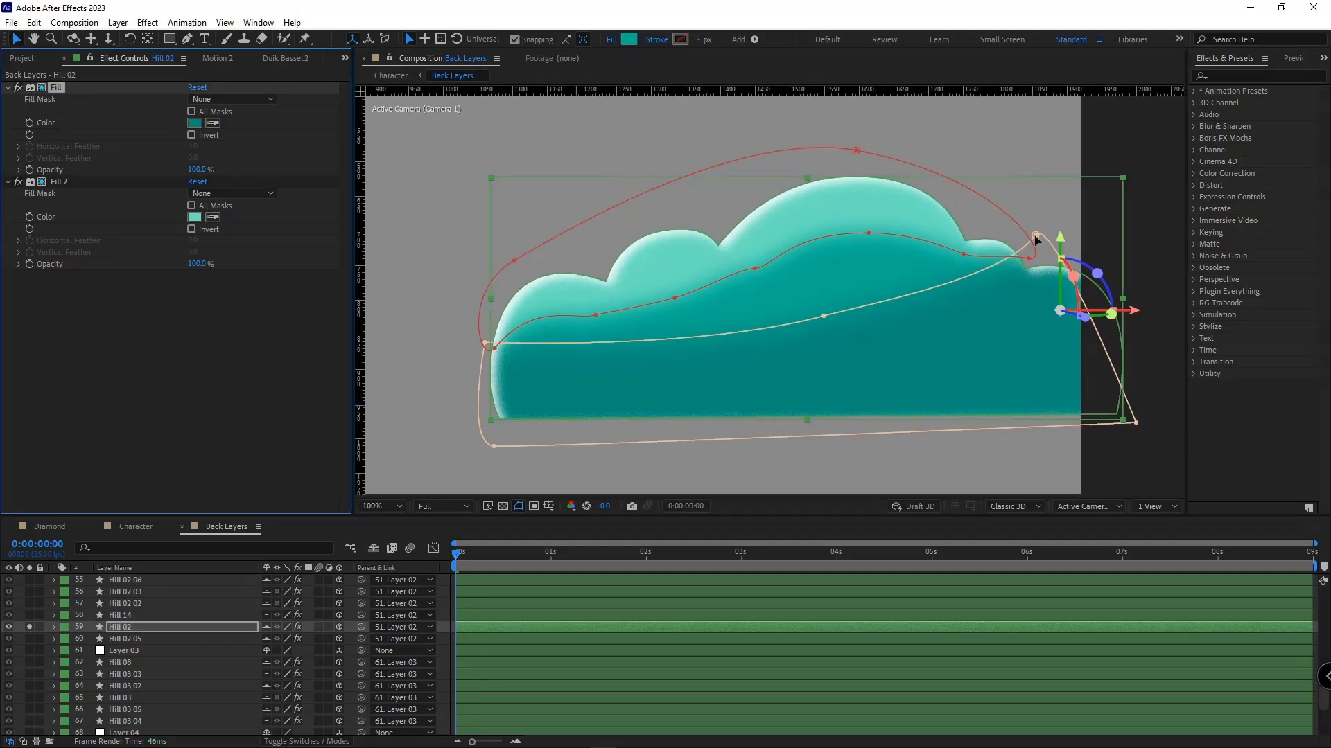
{"action": "left_click", "coordinate": [1037, 240]}
{"action": "left_click_drag", "start_coordinate": [973, 236], "coordinate": [1050, 266]}
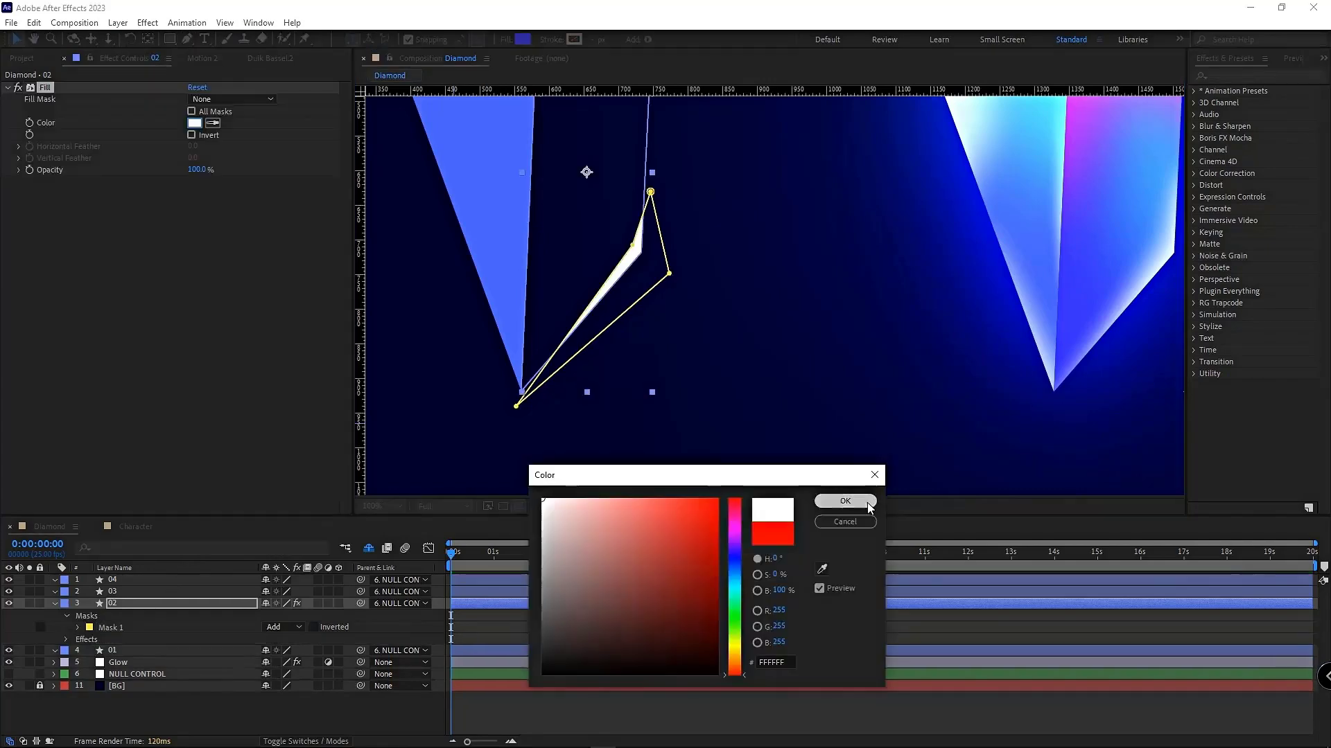
Apply a white Fill effect to diamond layer 02, restrict it to Mask 1 with a mask reference, and feather the mask 41 pixels.
{"action": "left_click", "coordinate": [862, 504]}
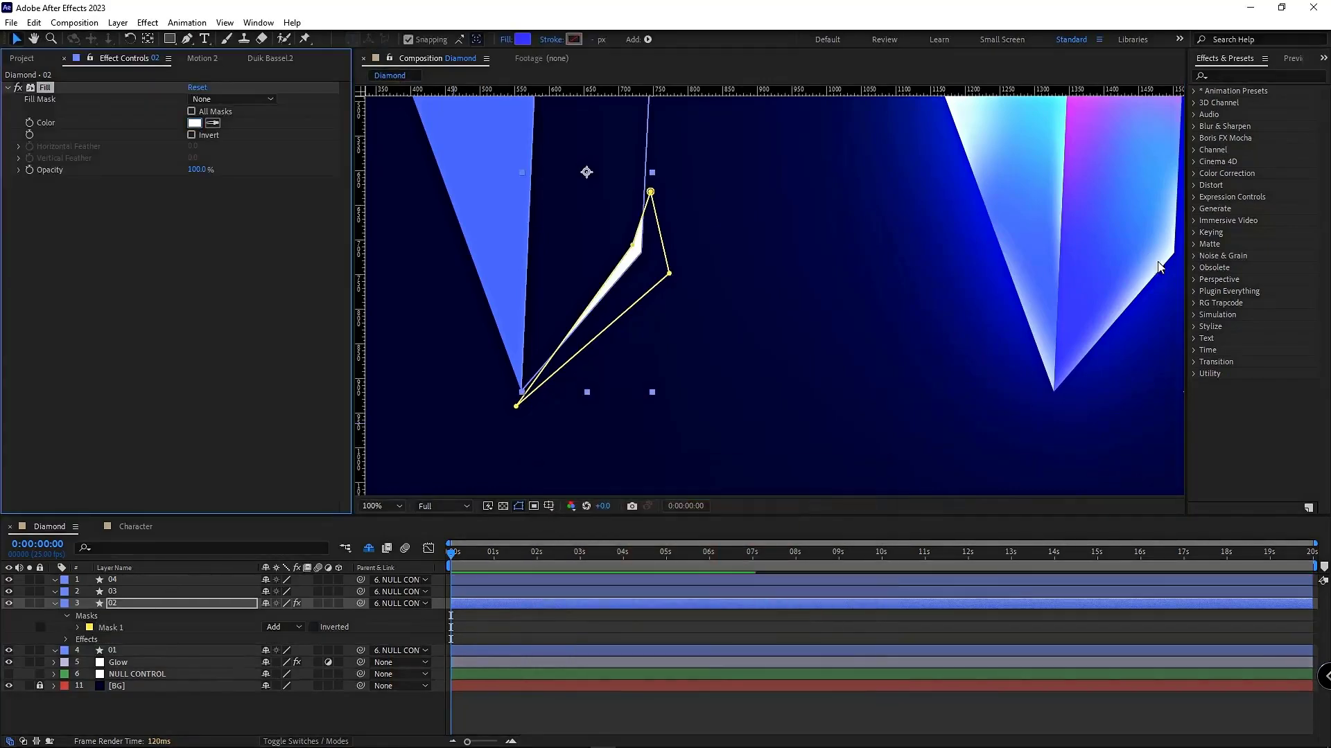
{"action": "left_click", "coordinate": [66, 640]}
{"action": "scroll", "coordinate": [128, 683], "scroll_direction": "down", "scroll_amount": 2}
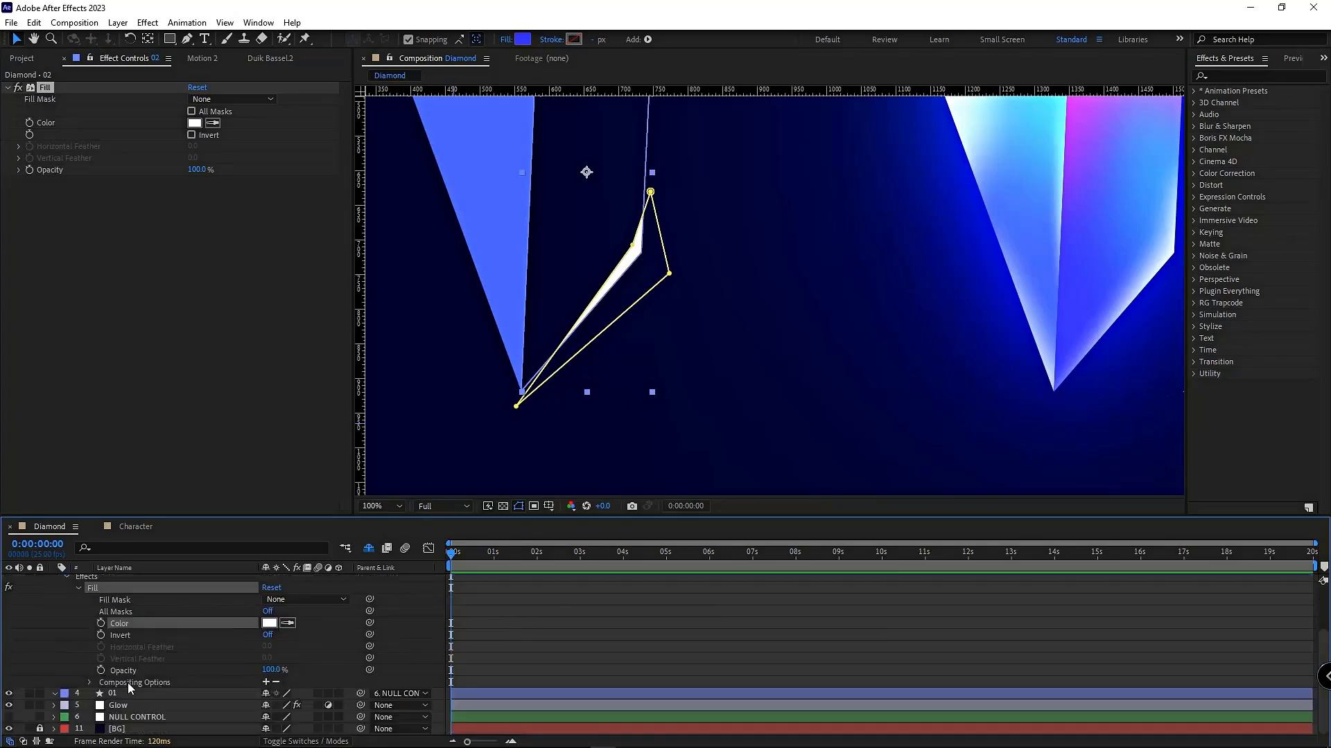
{"action": "left_click", "coordinate": [266, 683]}
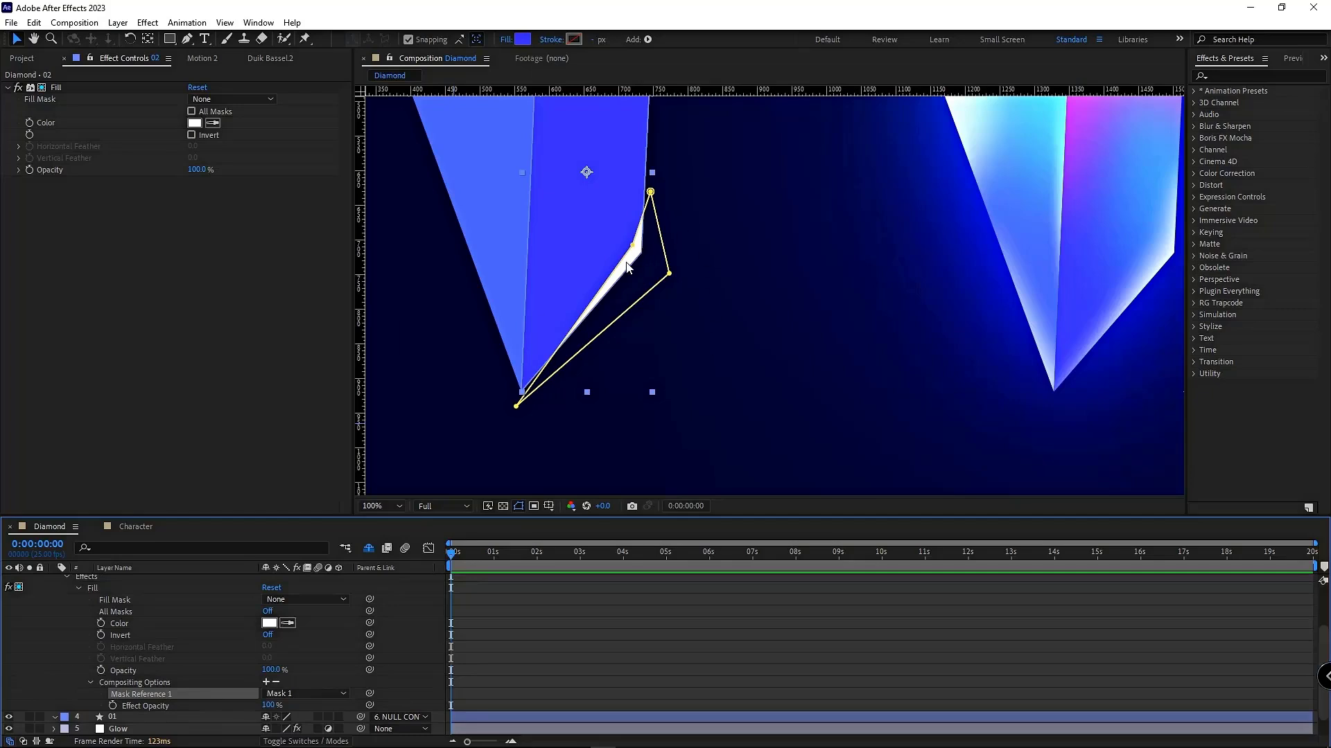
{"action": "scroll", "coordinate": [262, 645], "scroll_direction": "up", "scroll_amount": 2}
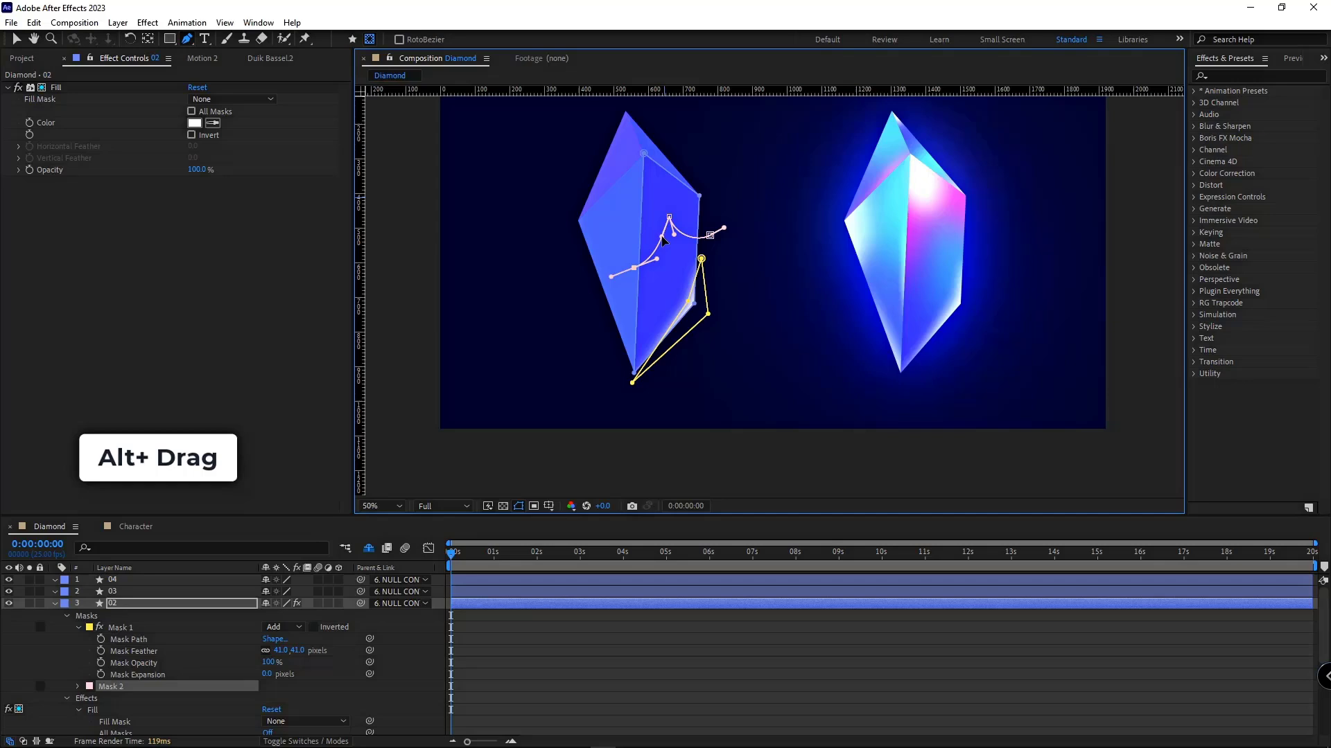
Complete a second curved mask over the facet's upper part and give it a duplicated pink Fill with a 115-pixel feather.
{"action": "left_click_drag", "start_coordinate": [626, 140], "coordinate": [708, 143]}
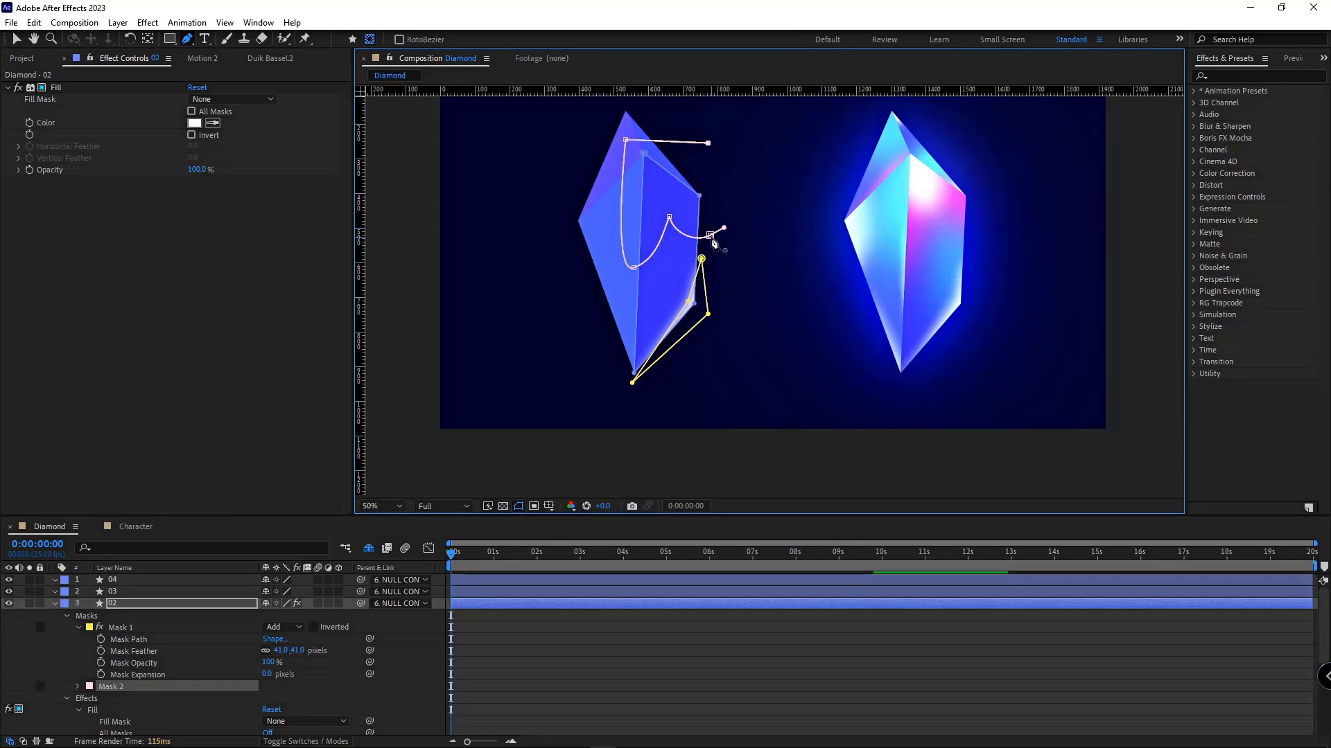
{"action": "left_click", "coordinate": [57, 99]}
{"action": "key", "text": "ctrl+d"}
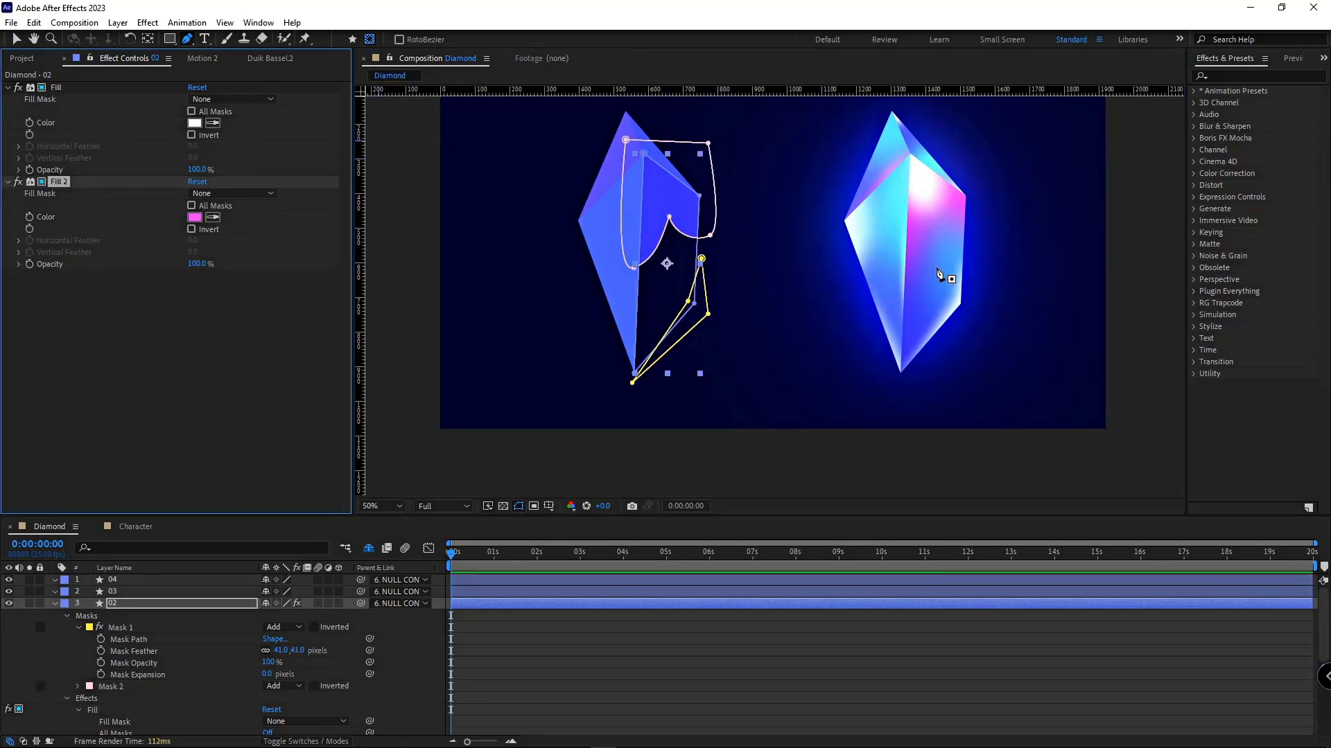
{"action": "left_click", "coordinate": [77, 686]}
{"action": "scroll", "coordinate": [292, 688], "scroll_direction": "down", "scroll_amount": 1}
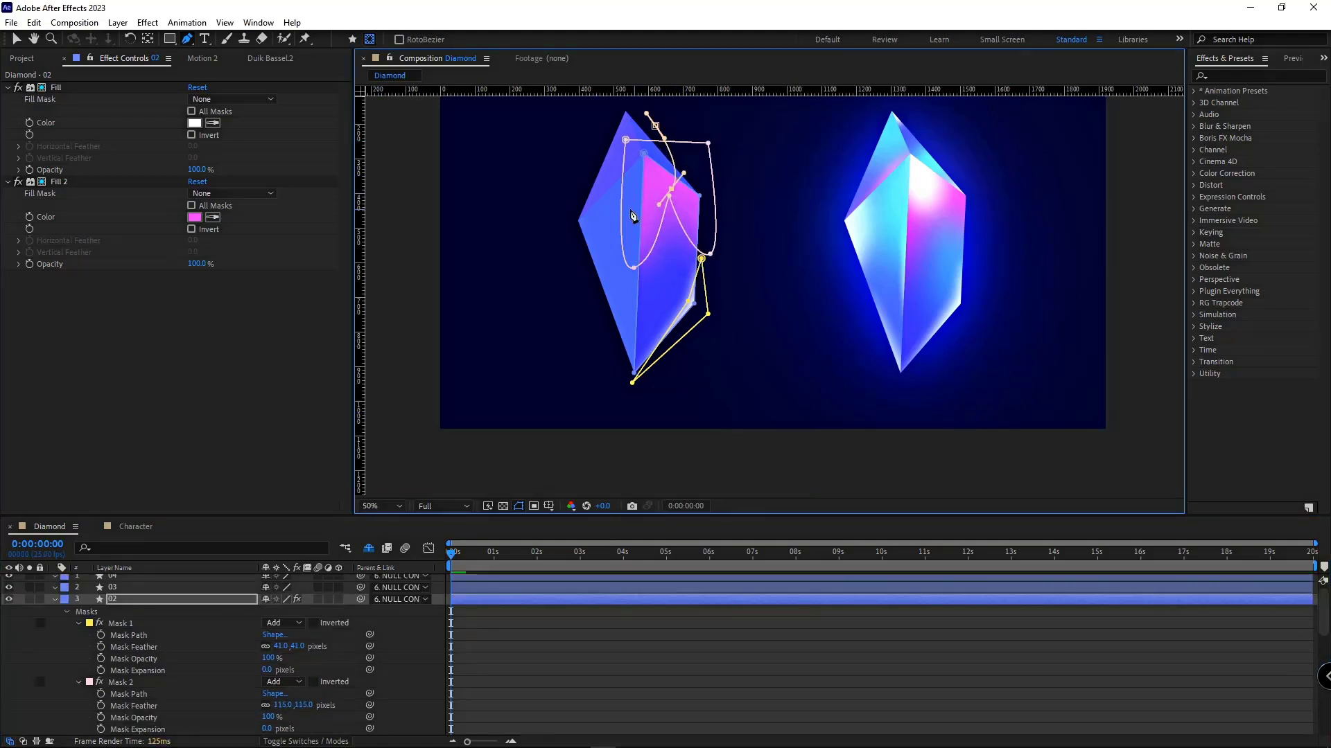
Complete a third mask over the facet's top corner and give it a duplicated white Fill with a 103-pixel feather.
{"action": "left_click_drag", "start_coordinate": [626, 209], "coordinate": [617, 196]}
{"action": "left_click_drag", "start_coordinate": [655, 126], "coordinate": [625, 119]}
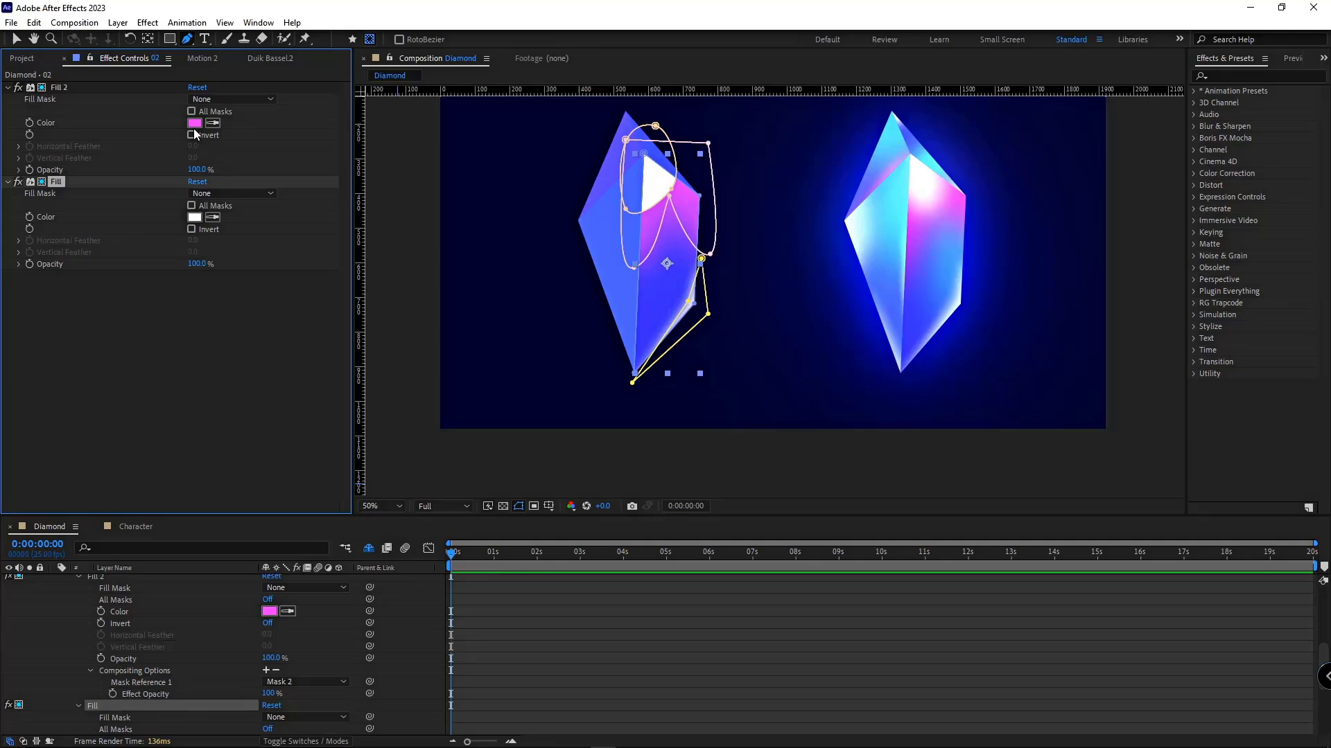
{"action": "scroll", "coordinate": [208, 659], "scroll_direction": "up", "scroll_amount": 3}
{"action": "left_click", "coordinate": [349, 661]}
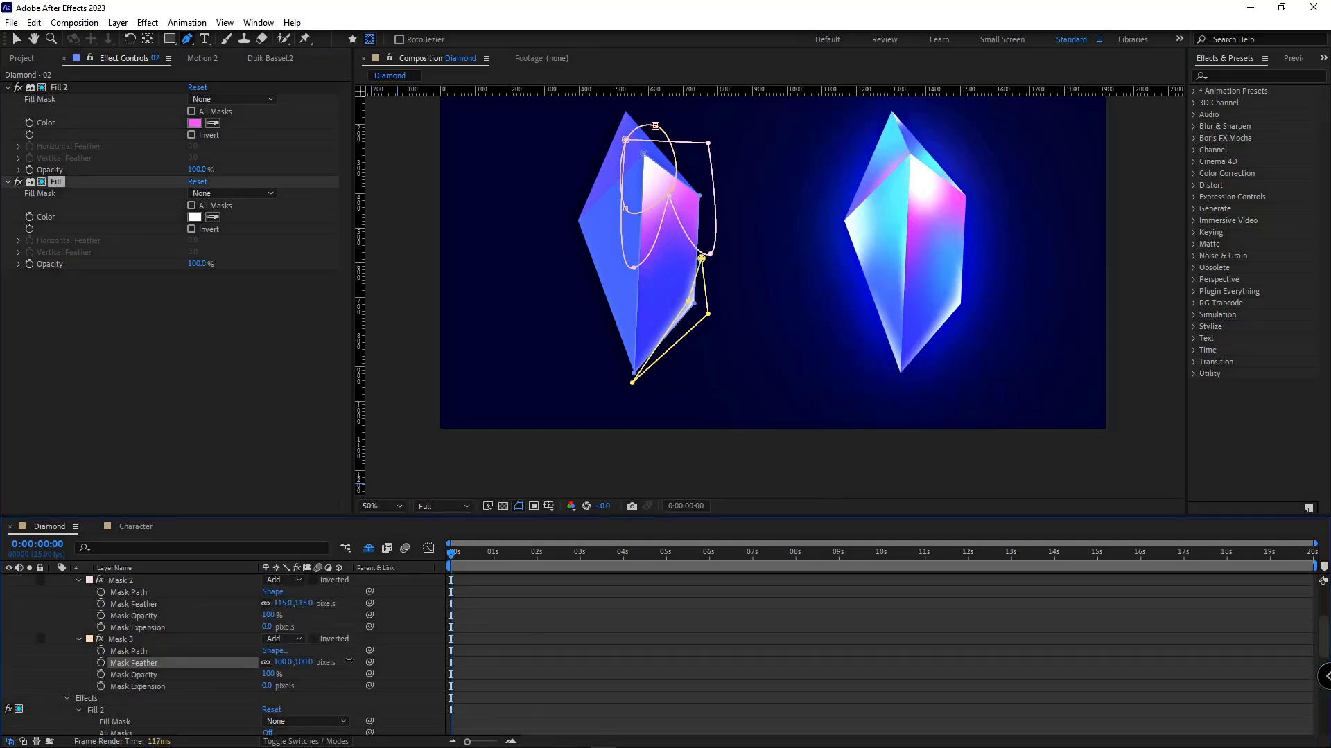
{"action": "left_click", "coordinate": [669, 206]}
{"action": "left_click", "coordinate": [179, 592]}
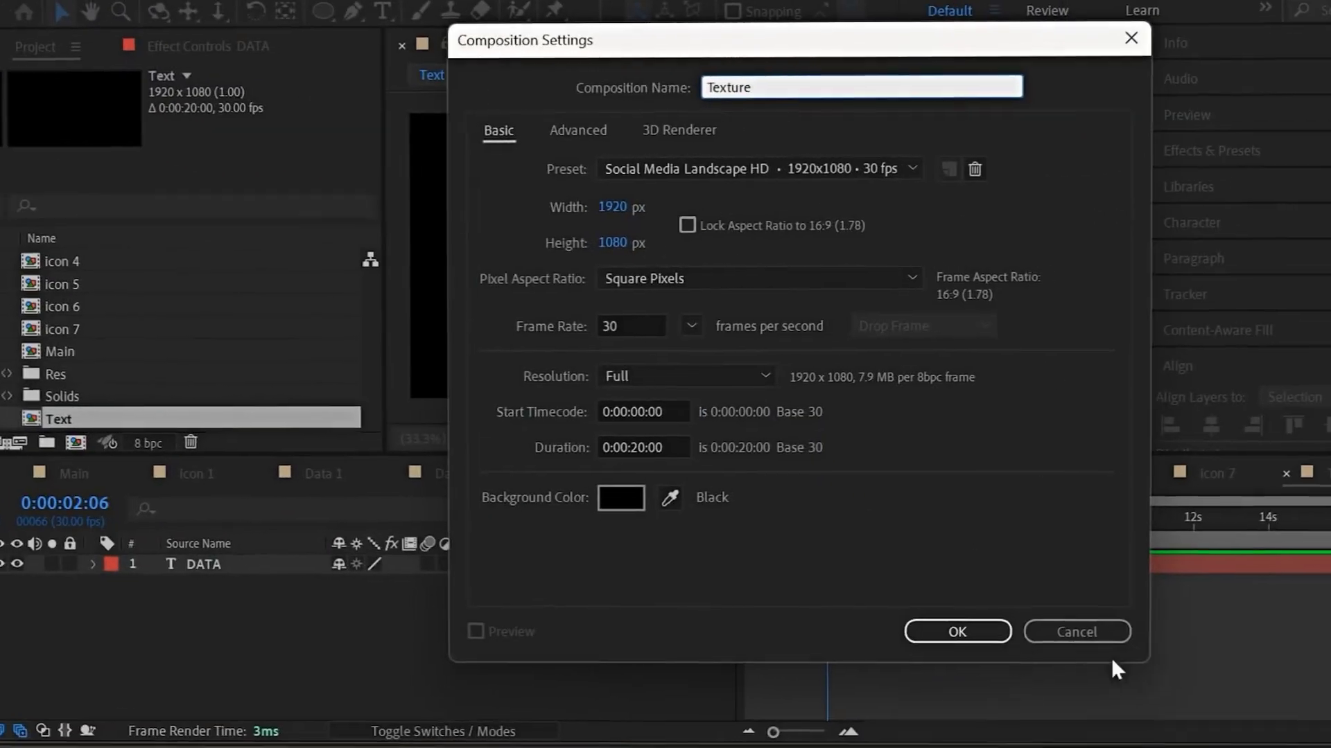
Create a 1920x1080 composition named Texture, add an orange FF8200 solid, and apply the Grid effect to it.
{"action": "left_click", "coordinate": [950, 634]}
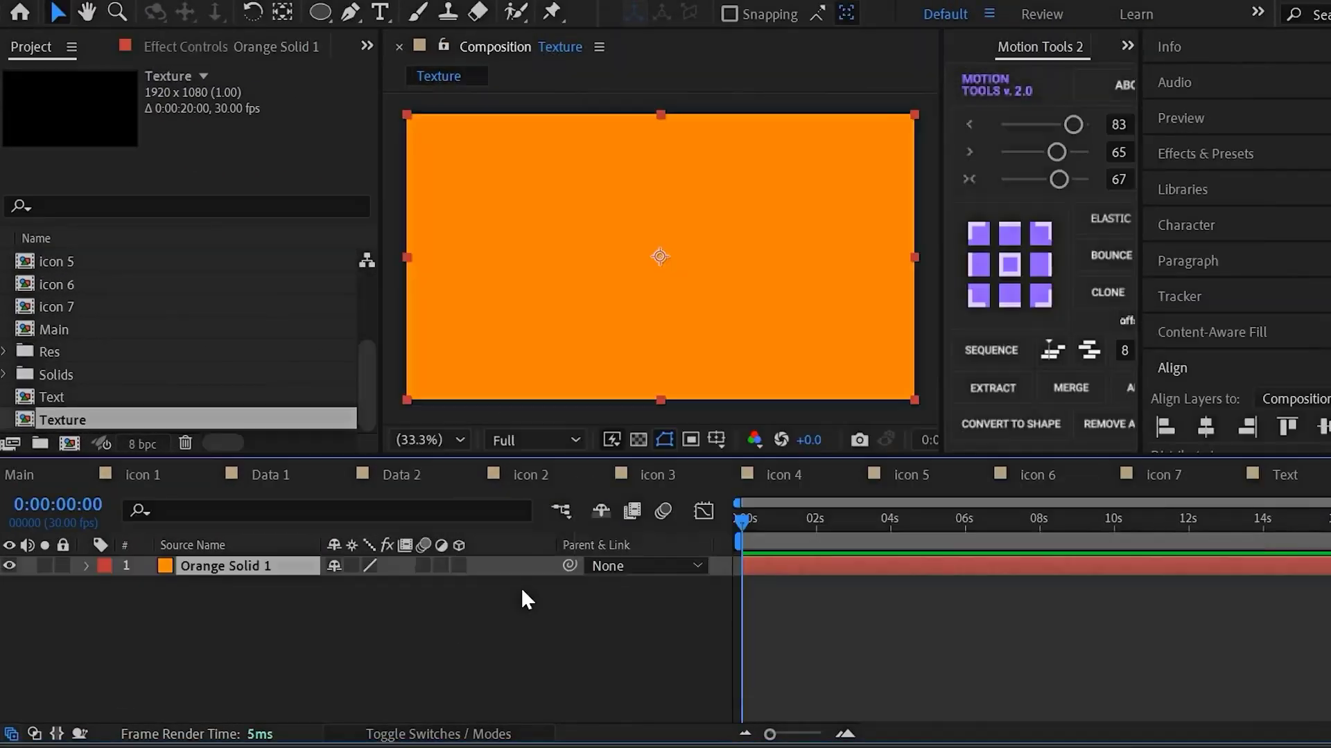
{"action": "key", "text": "ctrl+space"}
{"action": "type", "text": "grid"}
{"action": "key", "text": "Return"}
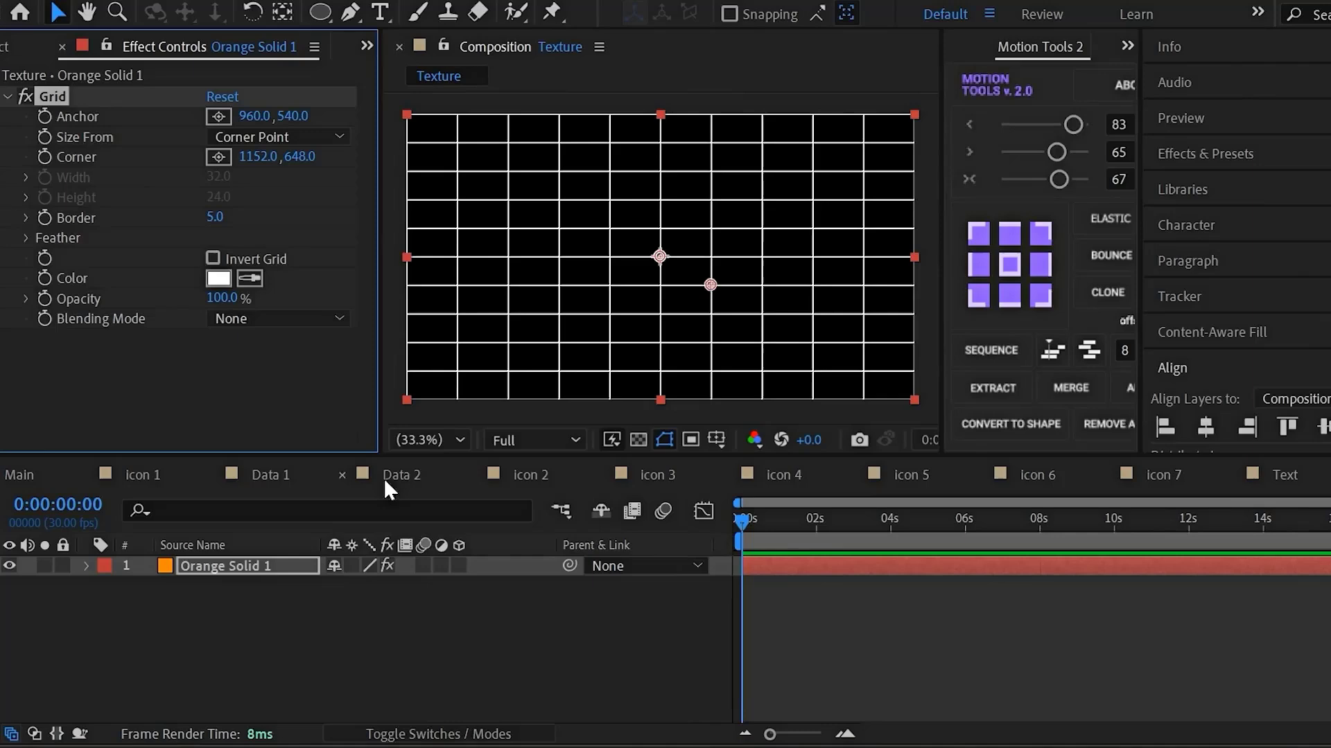
Set the Grid effect's blending mode to Normal and its line color to yellow.
{"action": "left_click", "coordinate": [326, 318]}
{"action": "left_click", "coordinate": [337, 223]}
{"action": "left_click", "coordinate": [219, 278]}
{"action": "left_click", "coordinate": [1046, 593]}
{"action": "left_click", "coordinate": [1016, 348]}
{"action": "left_click", "coordinate": [1237, 350]}
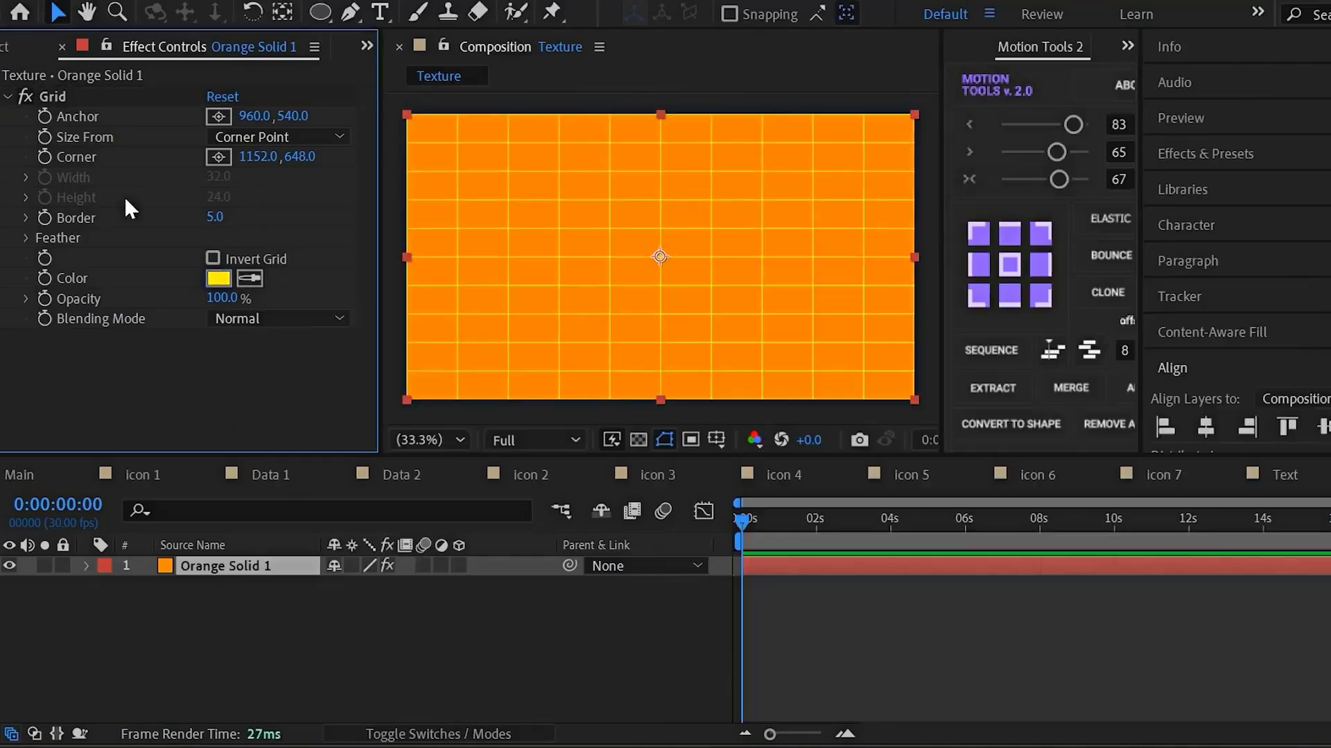
Size the grid by Width & Height Sliders, with a width of 2000 and a height of about 250.
{"action": "left_click", "coordinate": [257, 137]}
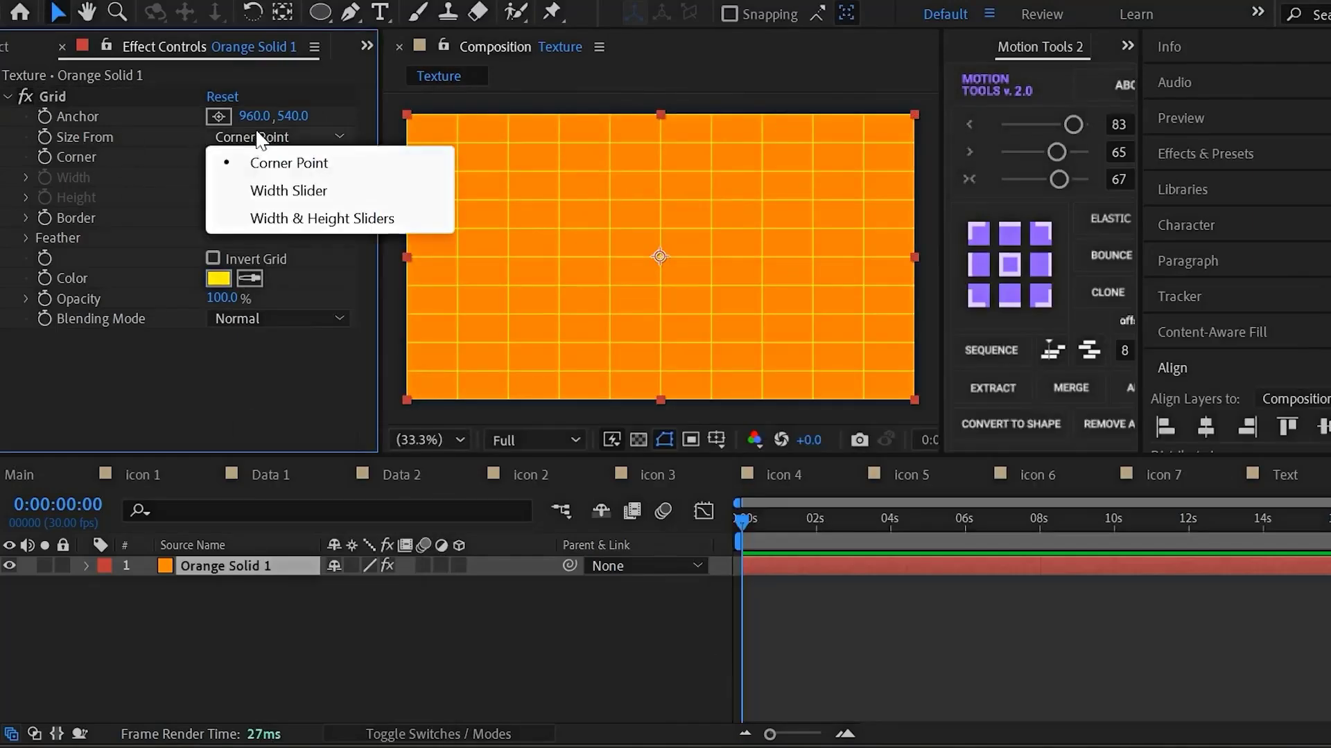
{"action": "left_click", "coordinate": [322, 218]}
{"action": "left_click_drag", "start_coordinate": [226, 176], "coordinate": [211, 184]}
{"action": "left_click_drag", "start_coordinate": [233, 239], "coordinate": [469, 207]}
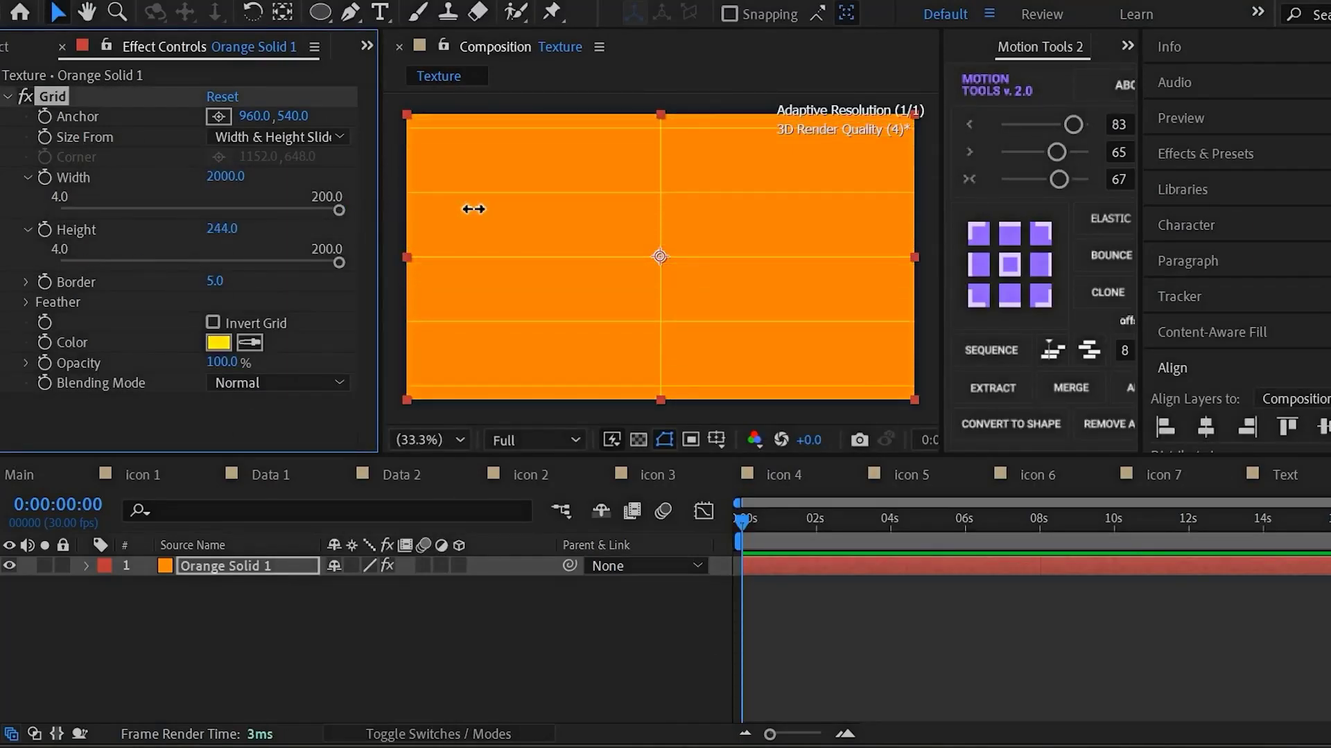
Thicken the grid's border to 70 and shift its anchor sideways to push the vertical line toward the frame edge.
{"action": "left_click_drag", "start_coordinate": [254, 115], "coordinate": [301, 116]}
{"action": "left_click_drag", "start_coordinate": [620, 141], "coordinate": [439, 138]}
{"action": "left_click_drag", "start_coordinate": [215, 281], "coordinate": [279, 273]}
{"action": "left_click_drag", "start_coordinate": [253, 116], "coordinate": [903, 137]}
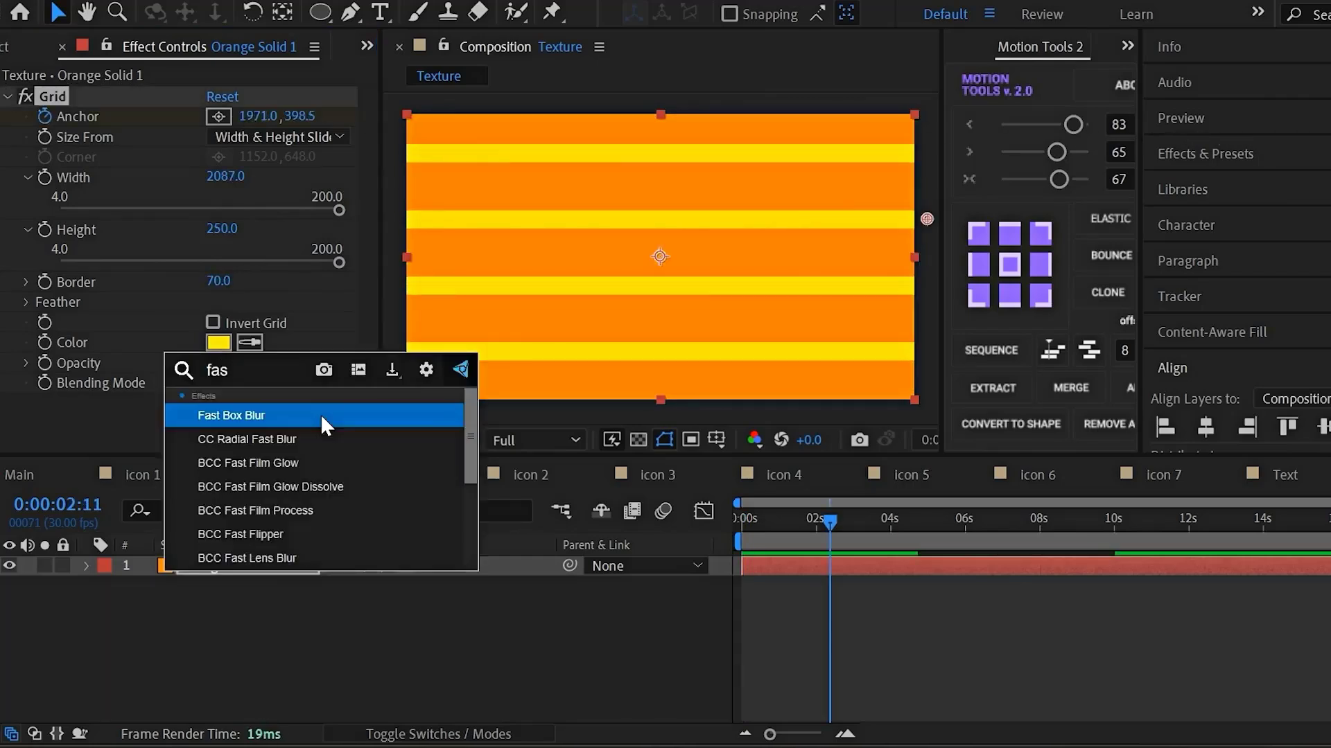
Soften the orange solid's stripes with a Fast Box Blur of radius 20 and widen the grid border to 88.
{"action": "left_click", "coordinate": [323, 416]}
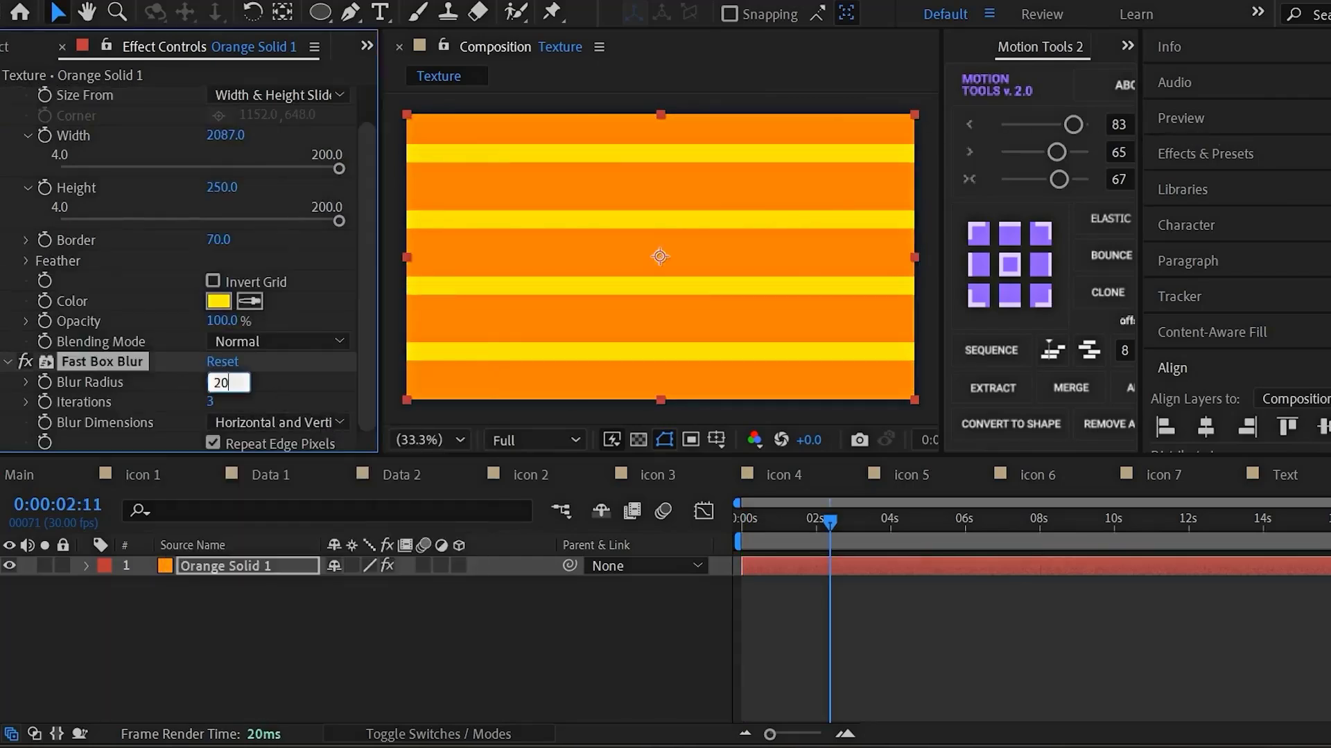
{"action": "left_click", "coordinate": [621, 630]}
{"action": "left_click_drag", "start_coordinate": [216, 239], "coordinate": [222, 237]}
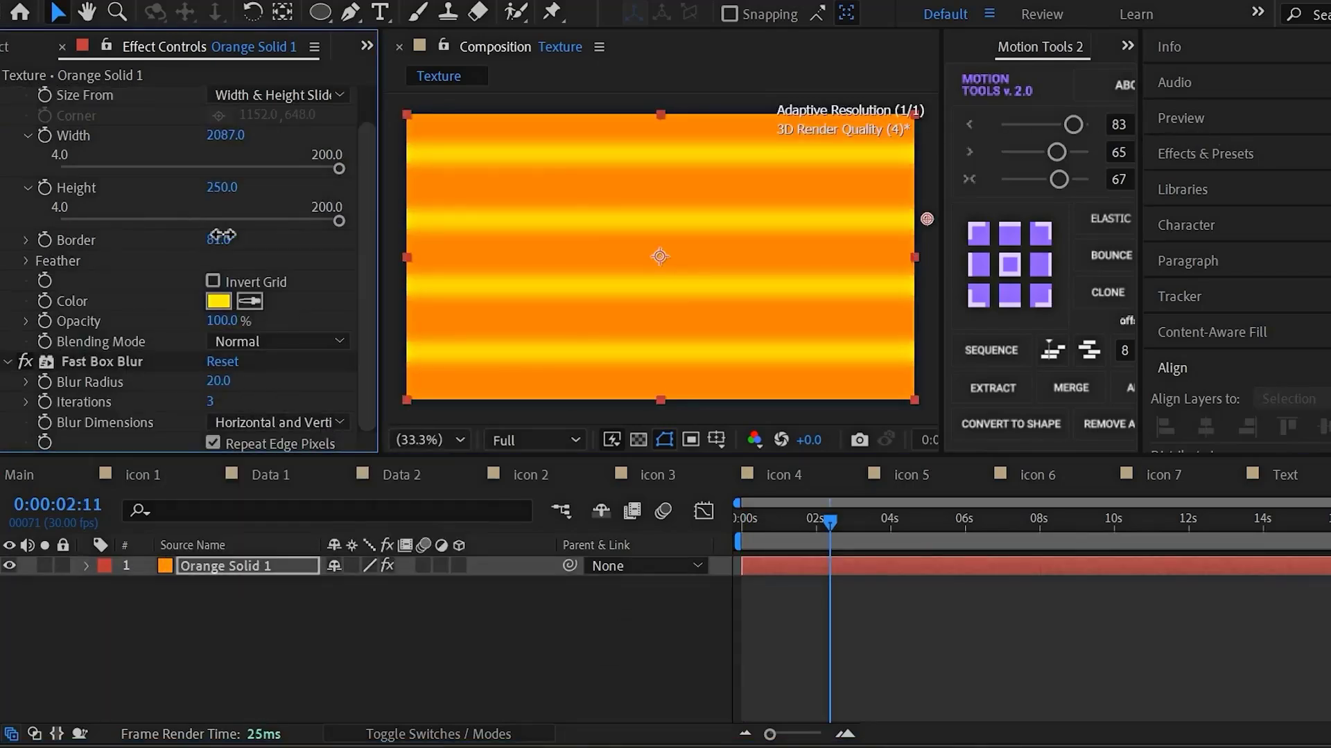
Place the Texture composition above DATA in the Text composition, use DATA as its track matte, and preview the textured text.
{"action": "left_click", "coordinate": [1284, 475]}
{"action": "left_click_drag", "start_coordinate": [81, 538], "coordinate": [89, 567]}
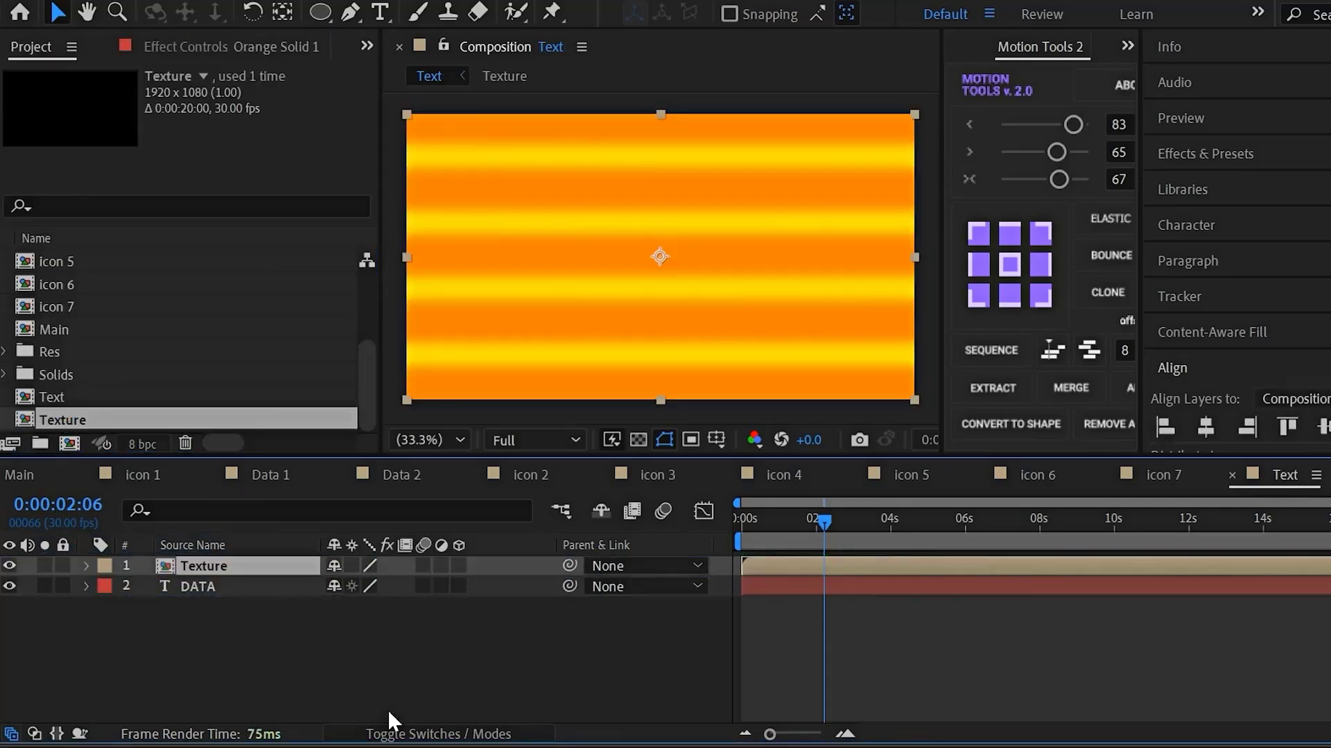
{"action": "left_click", "coordinate": [393, 732]}
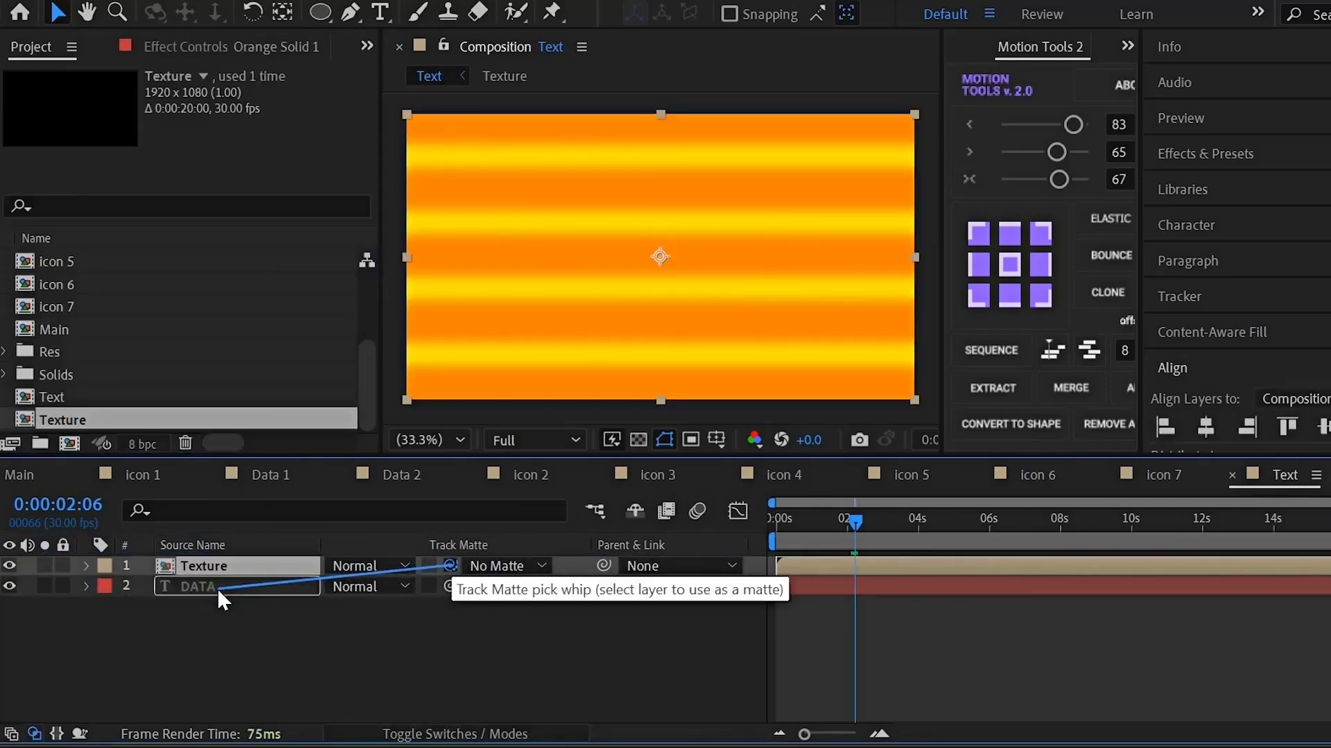
{"action": "left_click_drag", "start_coordinate": [218, 588], "coordinate": [218, 588]}
{"action": "key", "text": "space"}
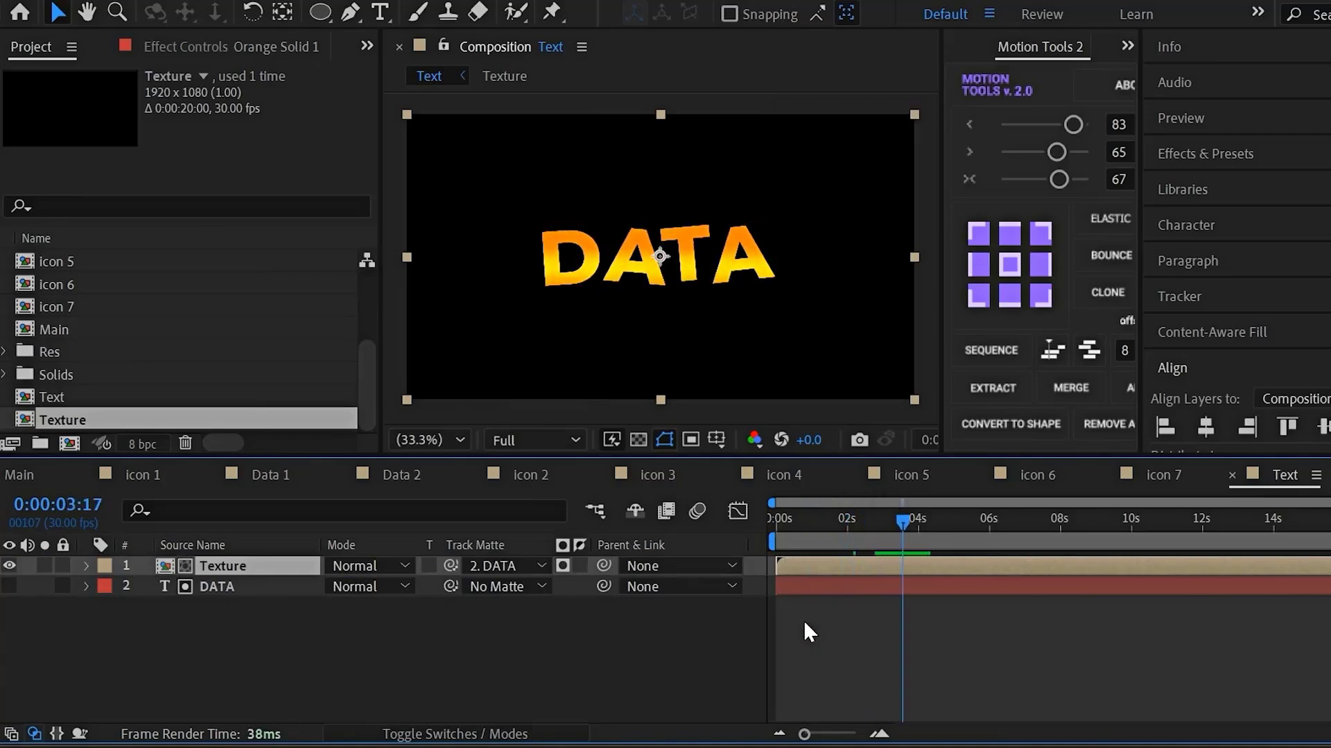
Try moving the Texture layer below DATA and check its track matte choices.
{"action": "left_click_drag", "start_coordinate": [298, 565], "coordinate": [297, 588]}
{"action": "left_click", "coordinate": [499, 587]}
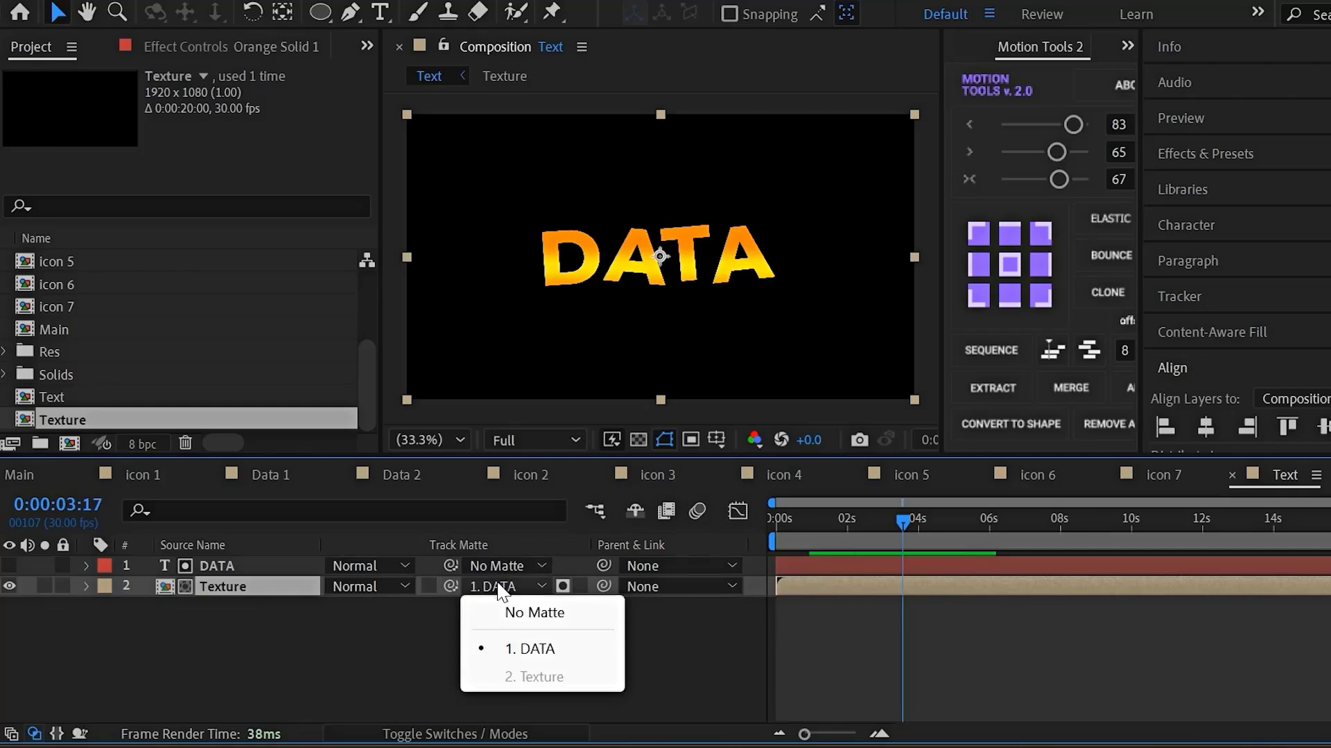
{"action": "left_click", "coordinate": [339, 632]}
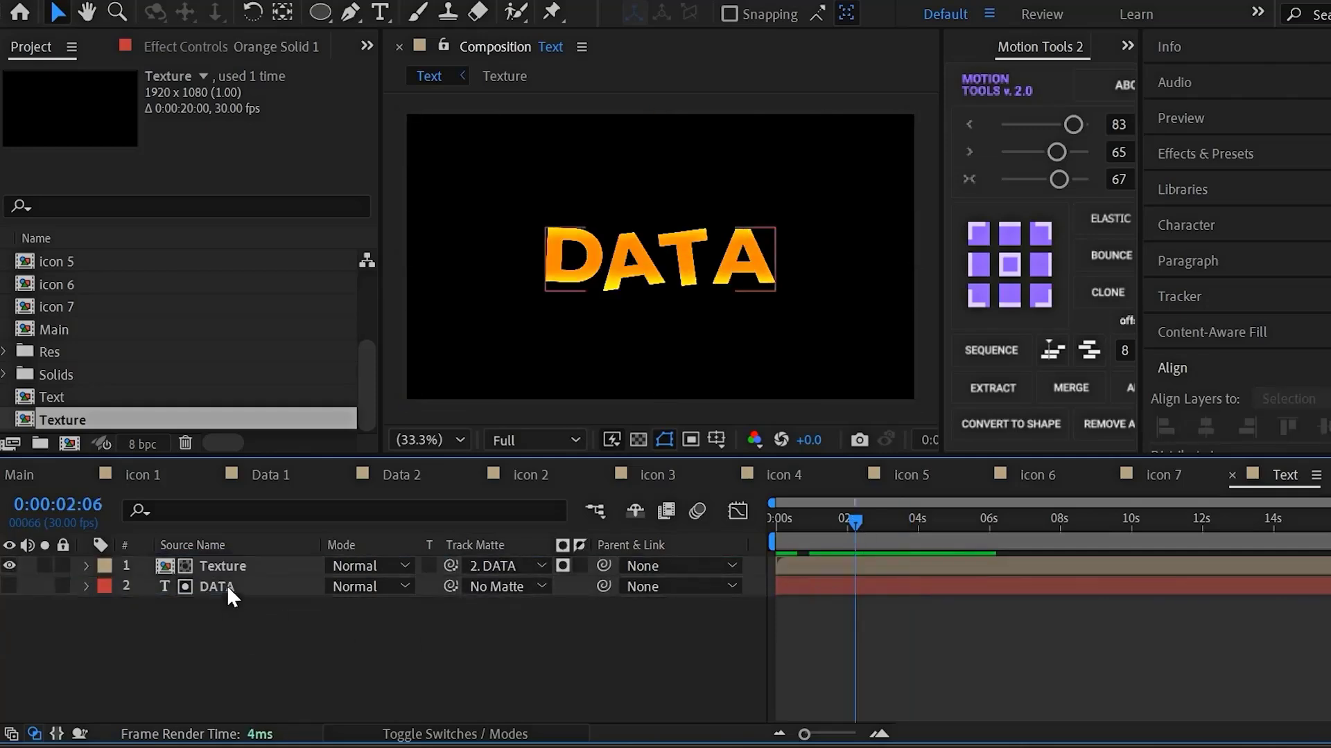
Pre-compose the DATA text layer into a new composition named DATA Text.
{"action": "left_click", "coordinate": [227, 587]}
{"action": "key", "text": "ctrl+shift+c"}
{"action": "double_click", "coordinate": [802, 255]}
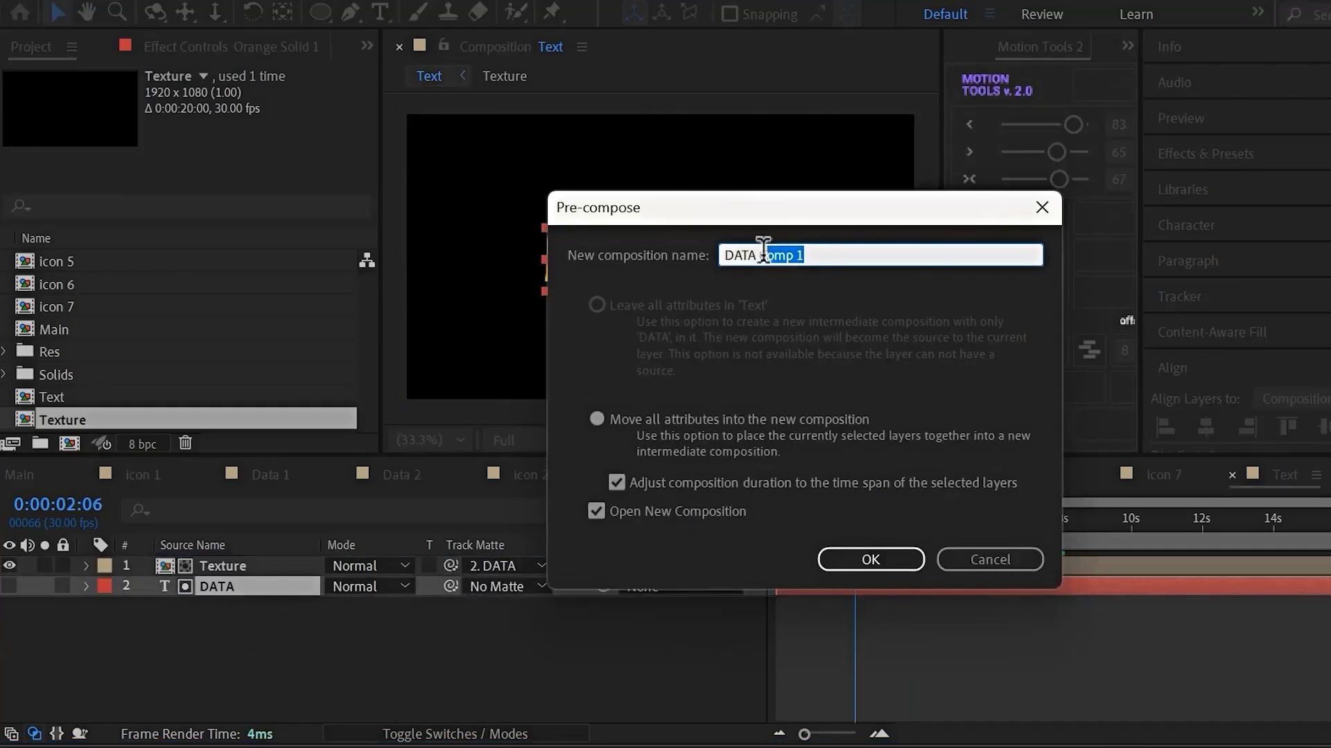
{"action": "type", "text": "Text"}
{"action": "left_click", "coordinate": [870, 559]}
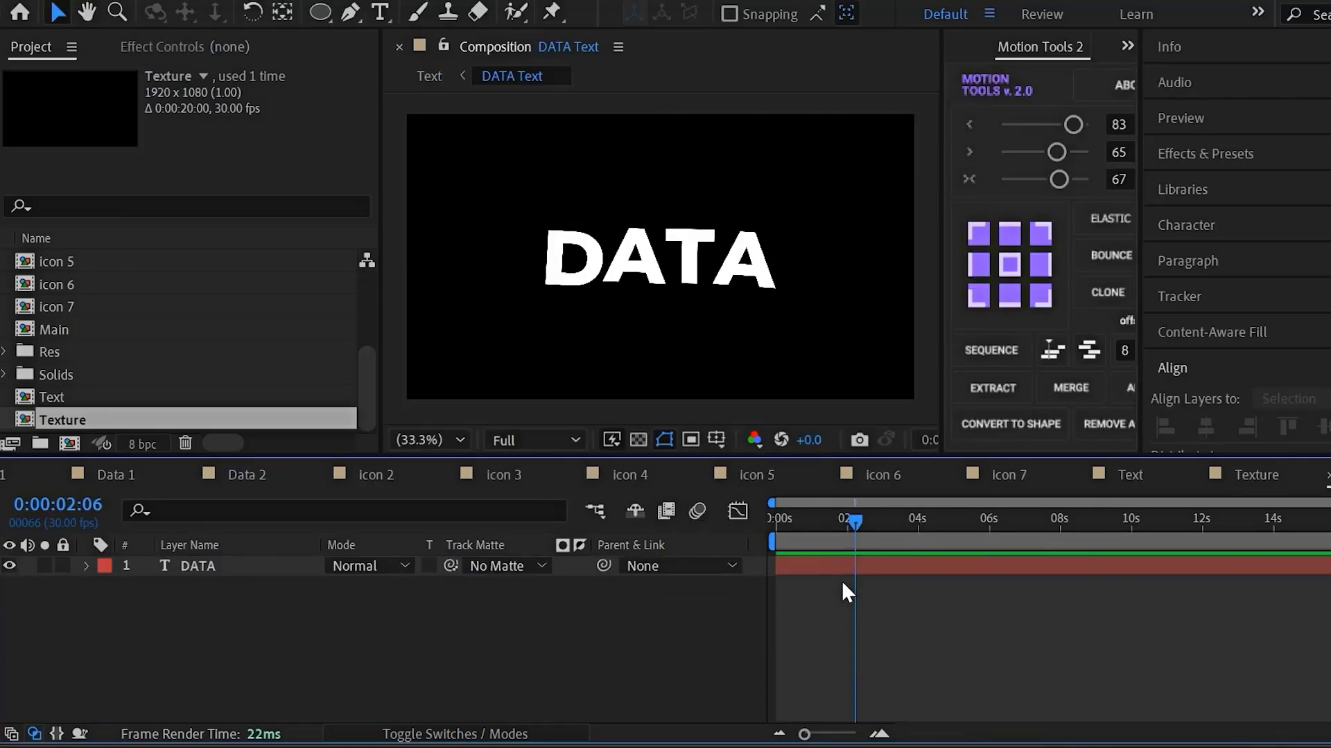
Duplicate the DATA Text layer in the Text composition and make the copy at the bottom of the stack visible.
{"action": "left_click", "coordinate": [1124, 474]}
{"action": "key", "text": "ctrl+d"}
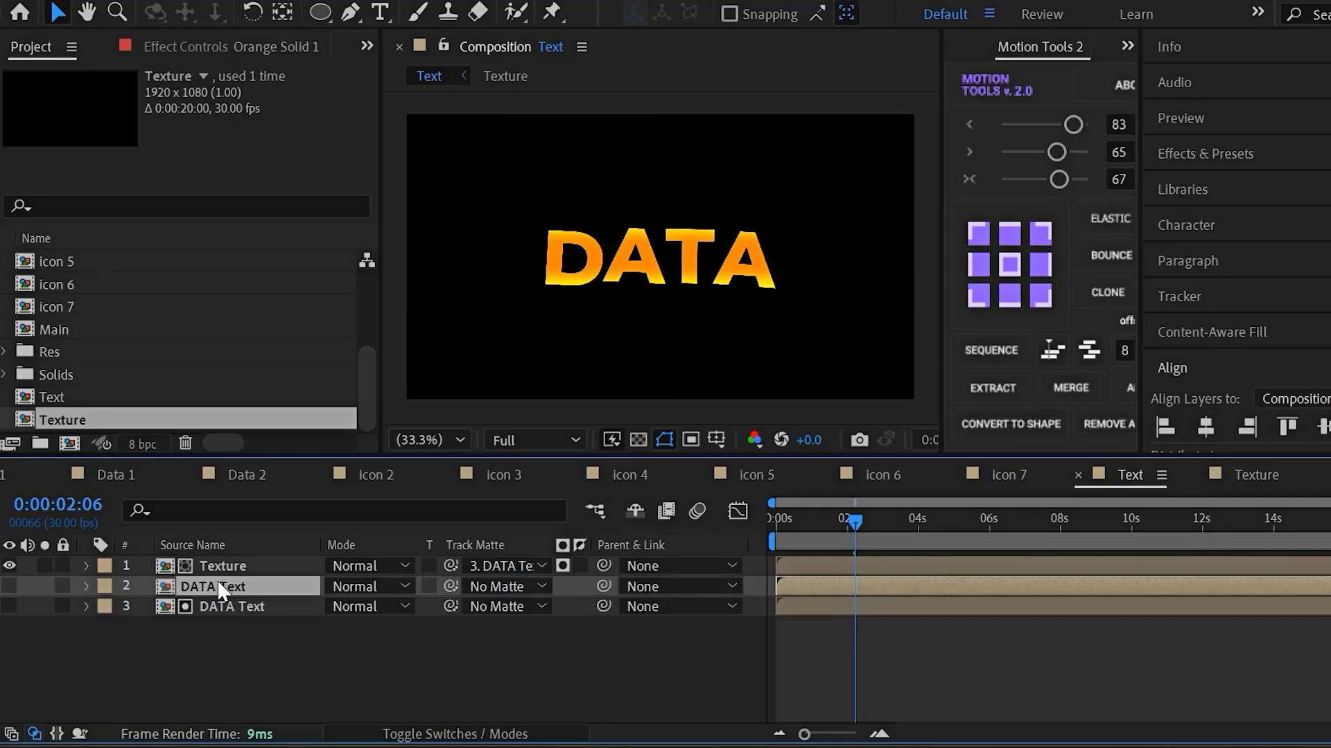
{"action": "left_click_drag", "start_coordinate": [221, 591], "coordinate": [17, 610]}
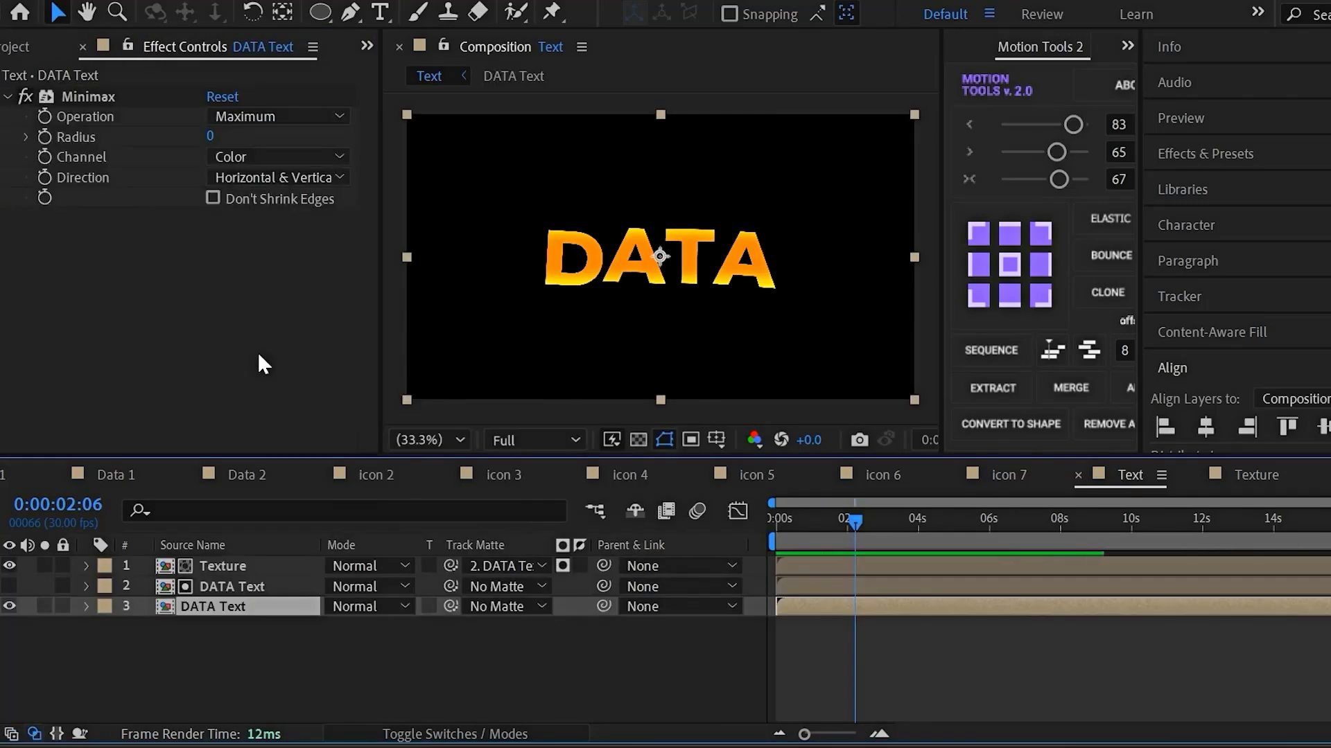
Configure Minimax on the bottom DATA Text layer with radius 28, channel Alpha and Color, and direction Just Horizontal.
{"action": "left_click", "coordinate": [277, 157]}
{"action": "left_click", "coordinate": [296, 208]}
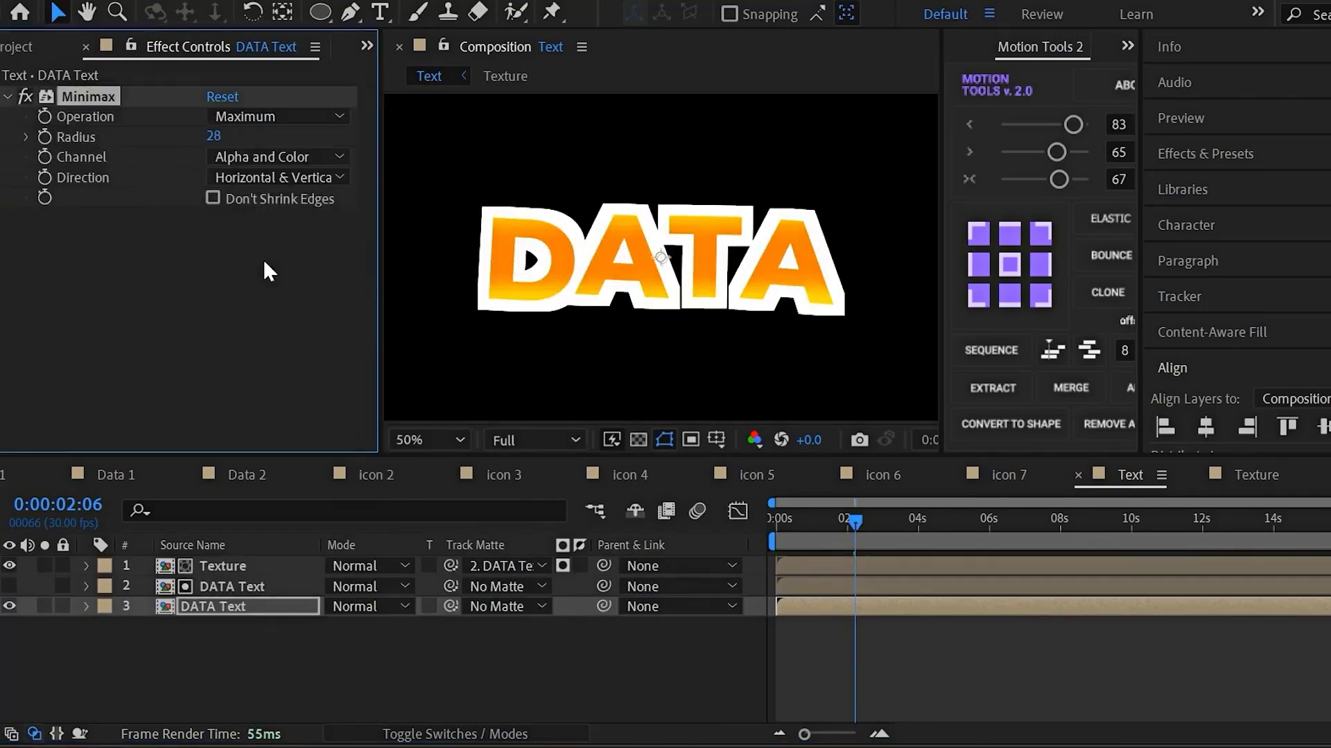
{"action": "left_click", "coordinate": [278, 178]}
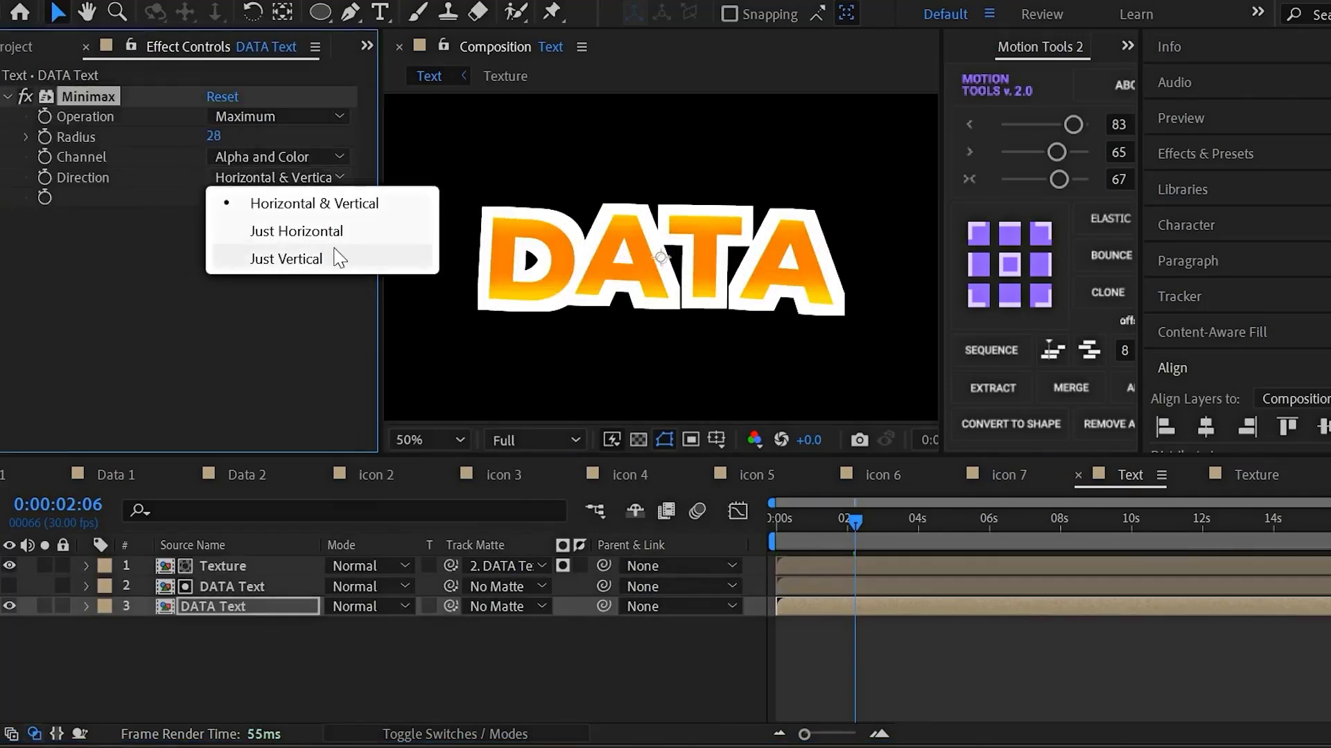
{"action": "left_click", "coordinate": [326, 233]}
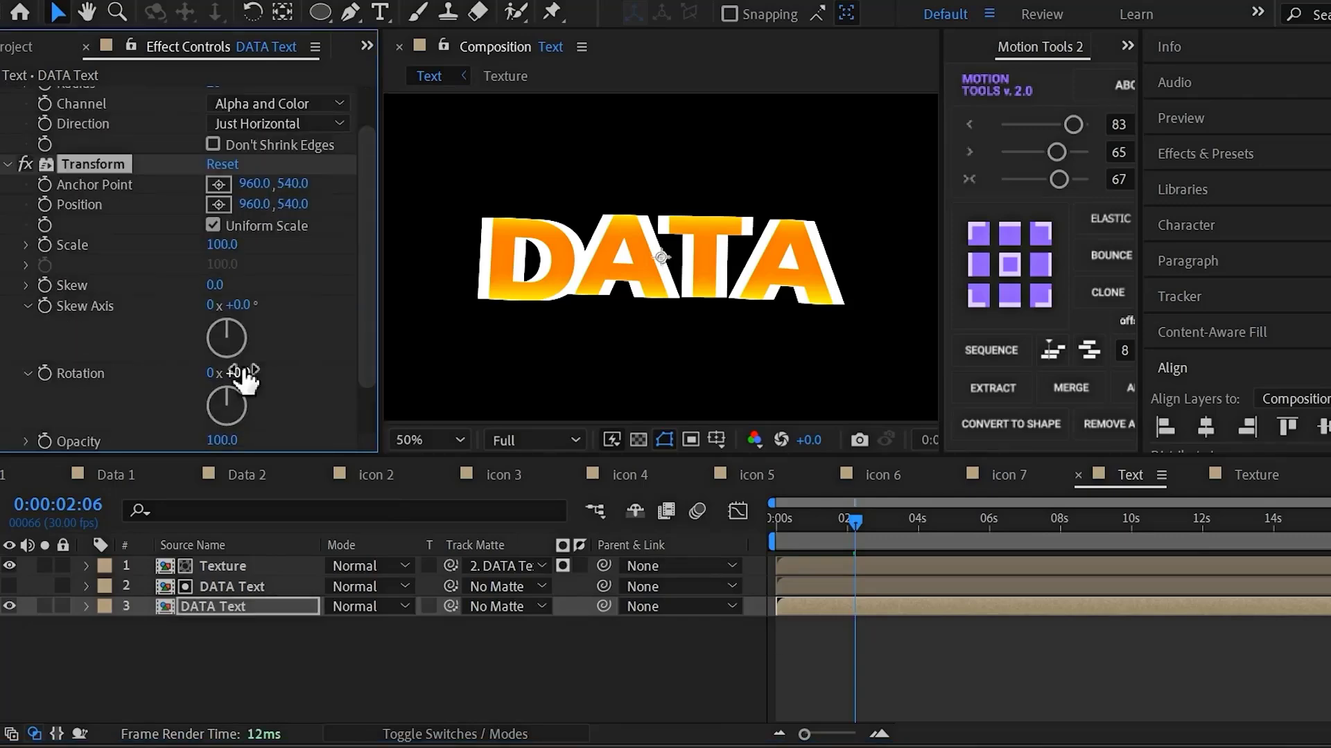
Set the Transform effect's rotation to 30°, and place a duplicate of it above Minimax with its rotation set to -30°.
{"action": "key", "text": "ctrl+d"}
{"action": "left_click_drag", "start_coordinate": [93, 444], "coordinate": [103, 92]}
{"action": "left_click", "coordinate": [242, 305]}
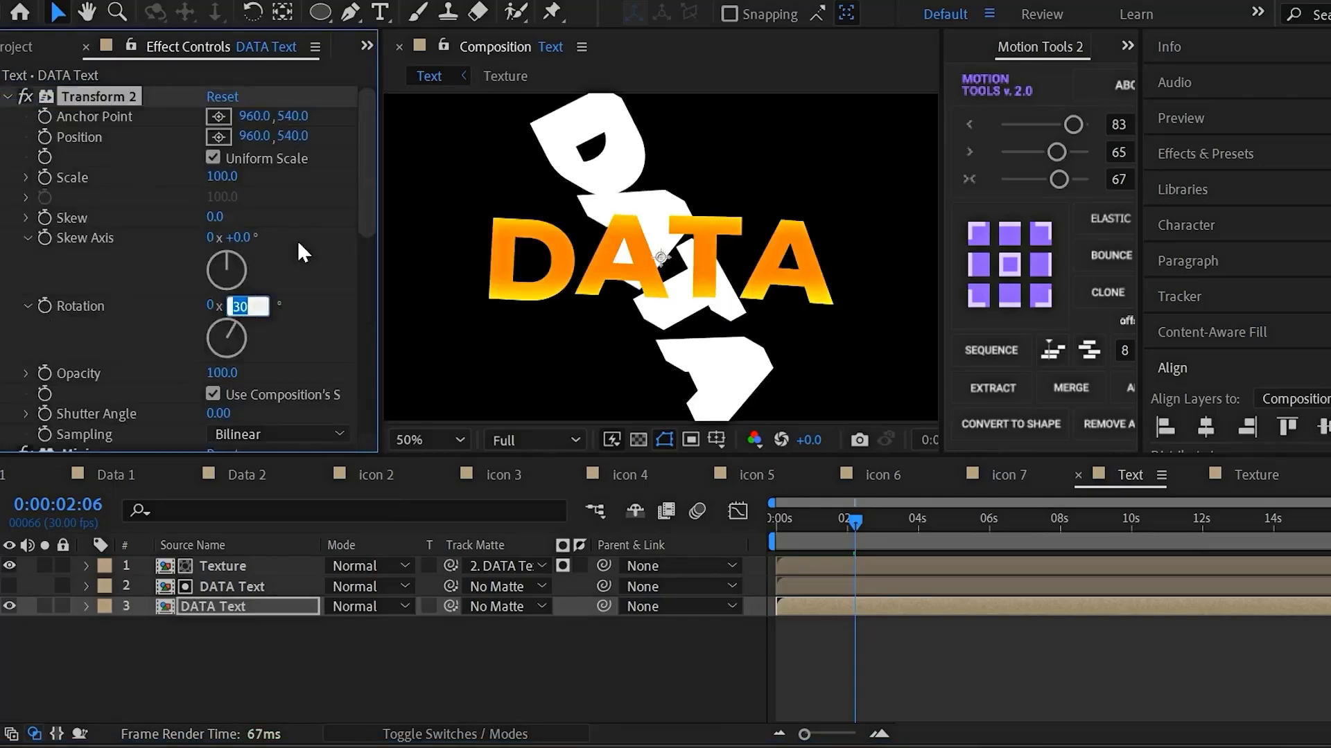
{"action": "type", "text": "-30"}
{"action": "key", "text": "Return"}
{"action": "scroll", "coordinate": [206, 325], "scroll_direction": "down", "scroll_amount": 5}
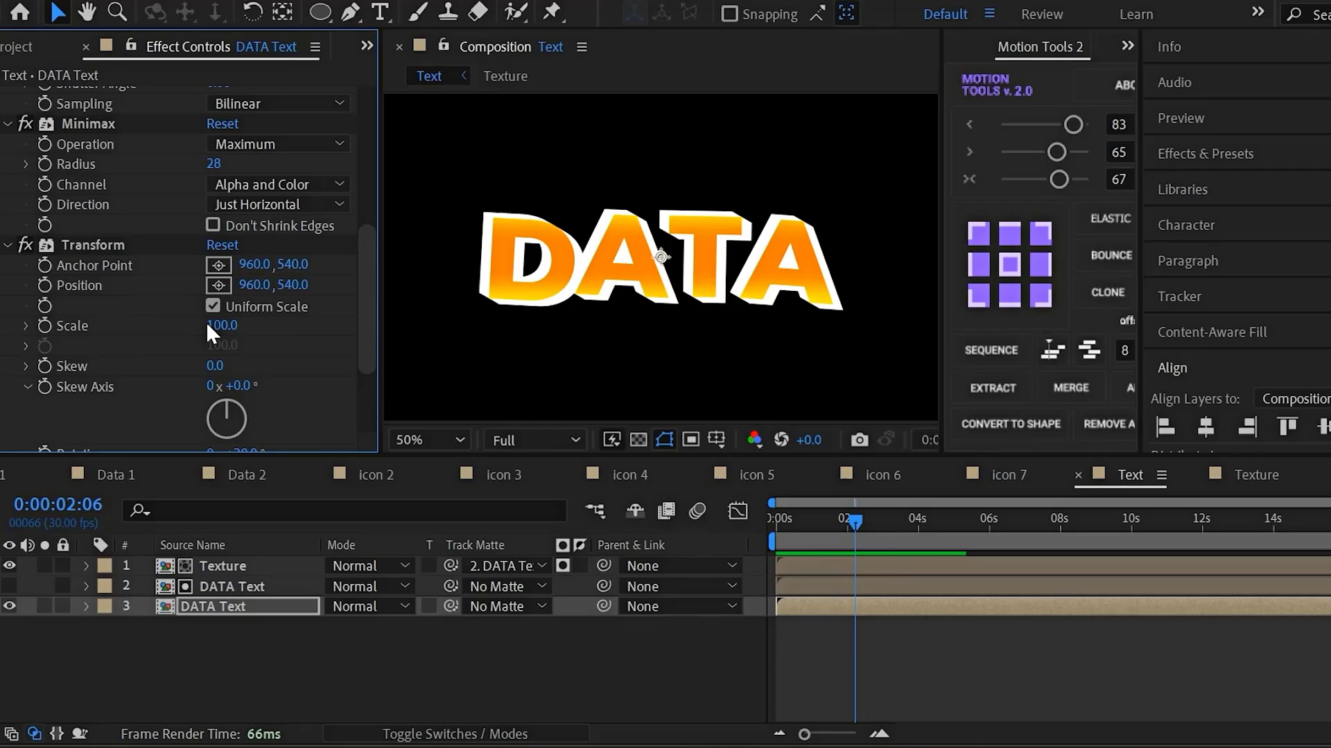
Duplicate the Transform effect to the end of the effect stack, reset it, and set its position to 988, 554.
{"action": "left_click", "coordinate": [97, 245]}
{"action": "key", "text": "ctrl+d"}
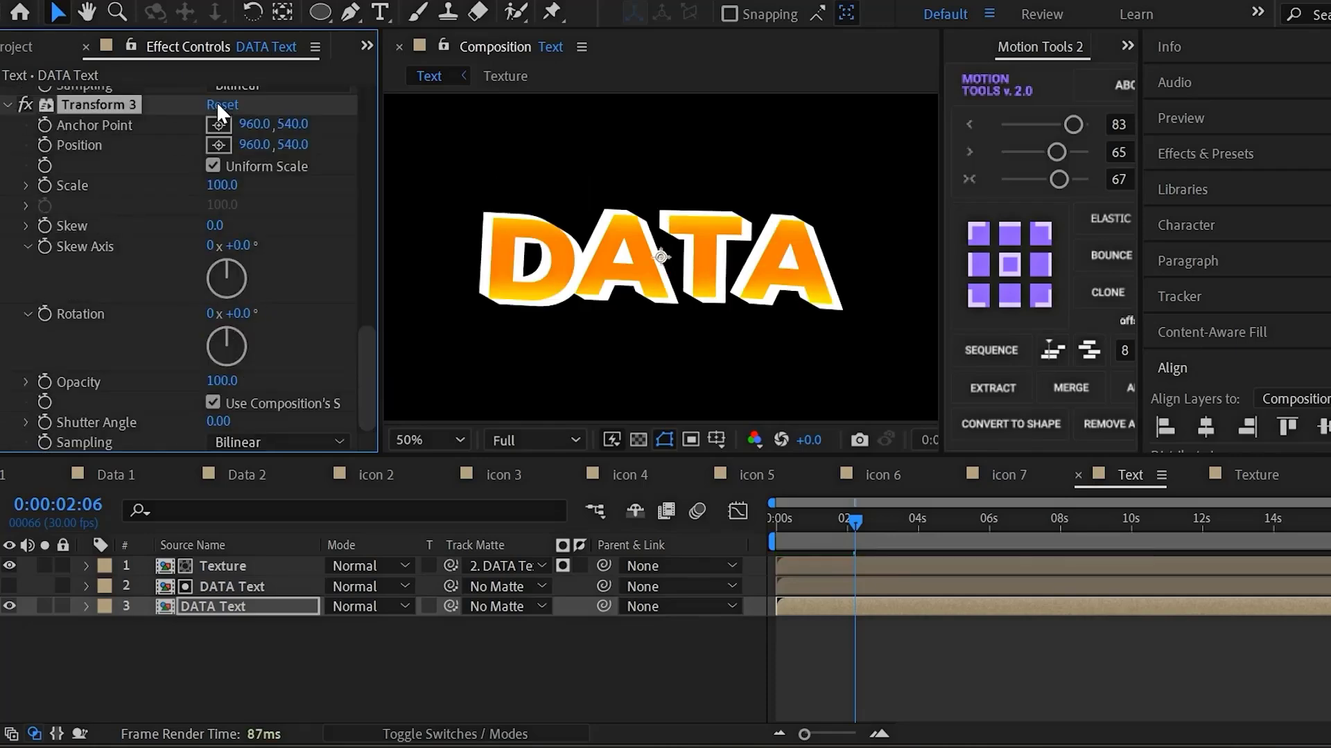
{"action": "left_click_drag", "start_coordinate": [256, 144], "coordinate": [303, 145]}
{"action": "scroll", "coordinate": [749, 312], "scroll_direction": "up", "scroll_amount": 1}
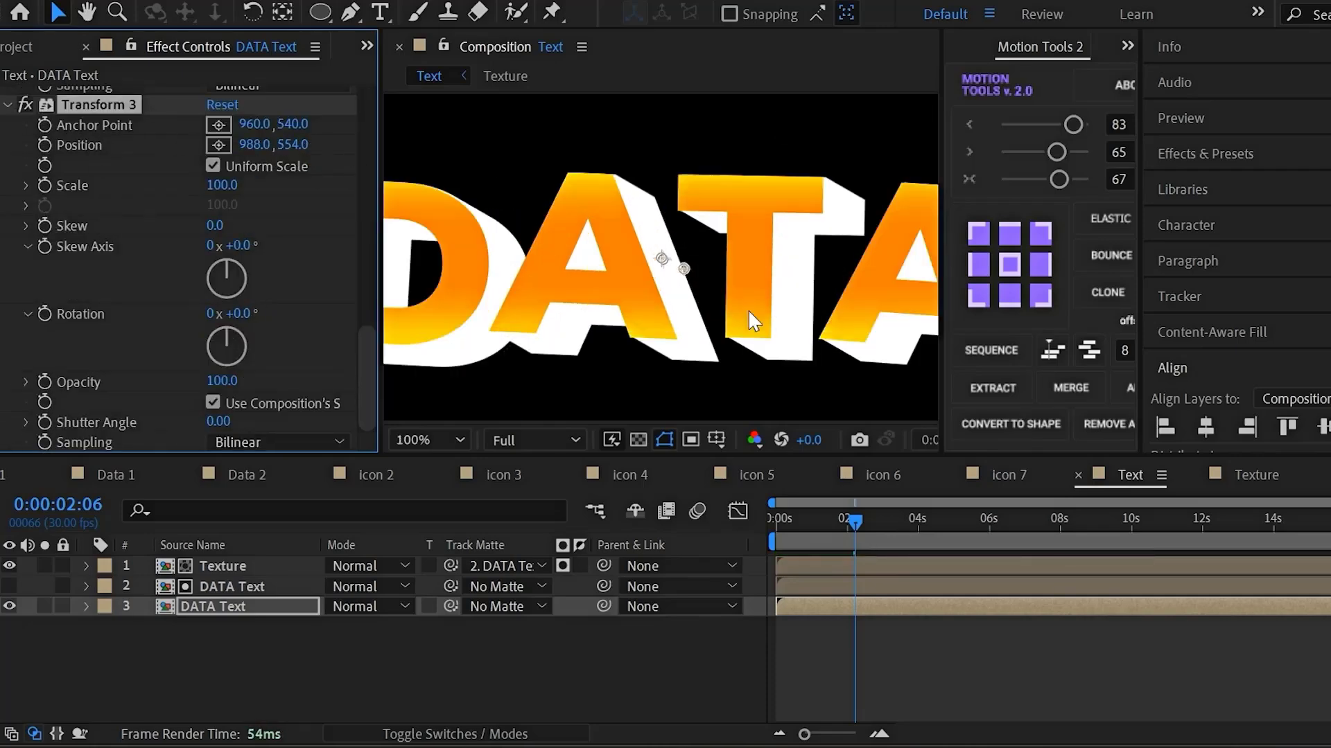
{"action": "scroll", "coordinate": [430, 330], "scroll_direction": "down", "scroll_amount": 1}
{"action": "left_click", "coordinate": [5, 155]}
{"action": "key", "text": "ctrl+a"}
{"action": "left_click", "coordinate": [8, 104]}
{"action": "left_click", "coordinate": [100, 212]}
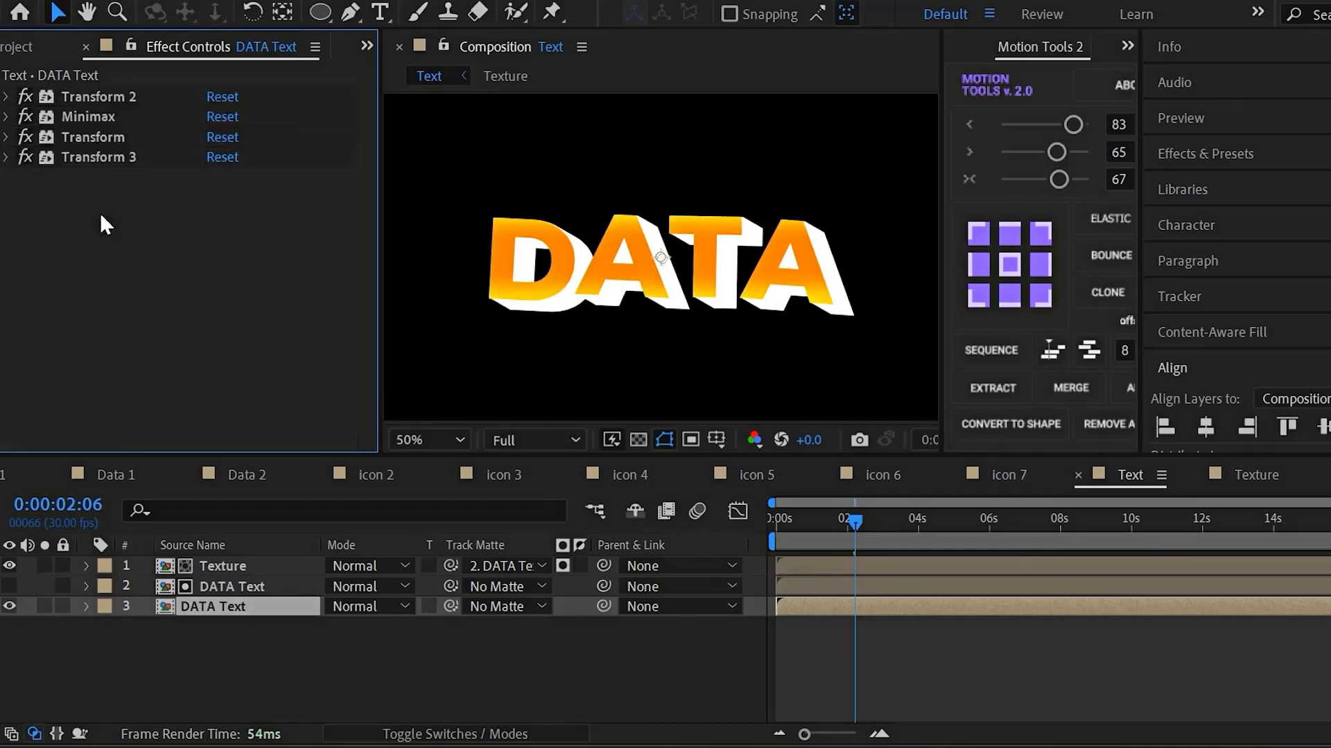
Add a Fill effect to the bottom DATA Text layer, colour it dark reddish-brown based on the text's orange, and save the project.
{"action": "key", "text": "ctrl+space"}
{"action": "type", "text": "fill"}
{"action": "left_click", "coordinate": [204, 251]}
{"action": "left_click", "coordinate": [219, 238]}
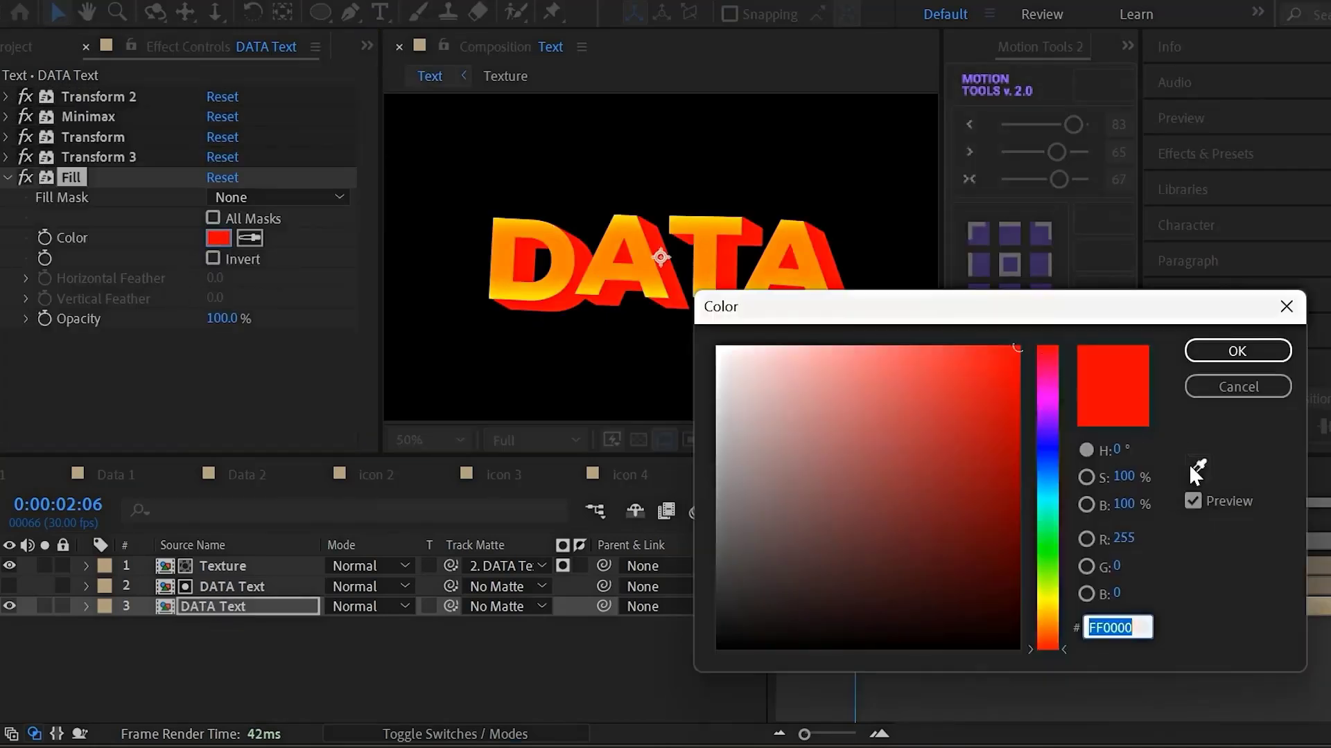
{"action": "left_click", "coordinate": [1197, 466]}
{"action": "left_click", "coordinate": [624, 239]}
{"action": "left_click", "coordinate": [1017, 512]}
{"action": "left_click_drag", "start_coordinate": [1050, 624], "coordinate": [1062, 636]}
{"action": "key", "text": "Return"}
{"action": "key", "text": "ctrl+s"}
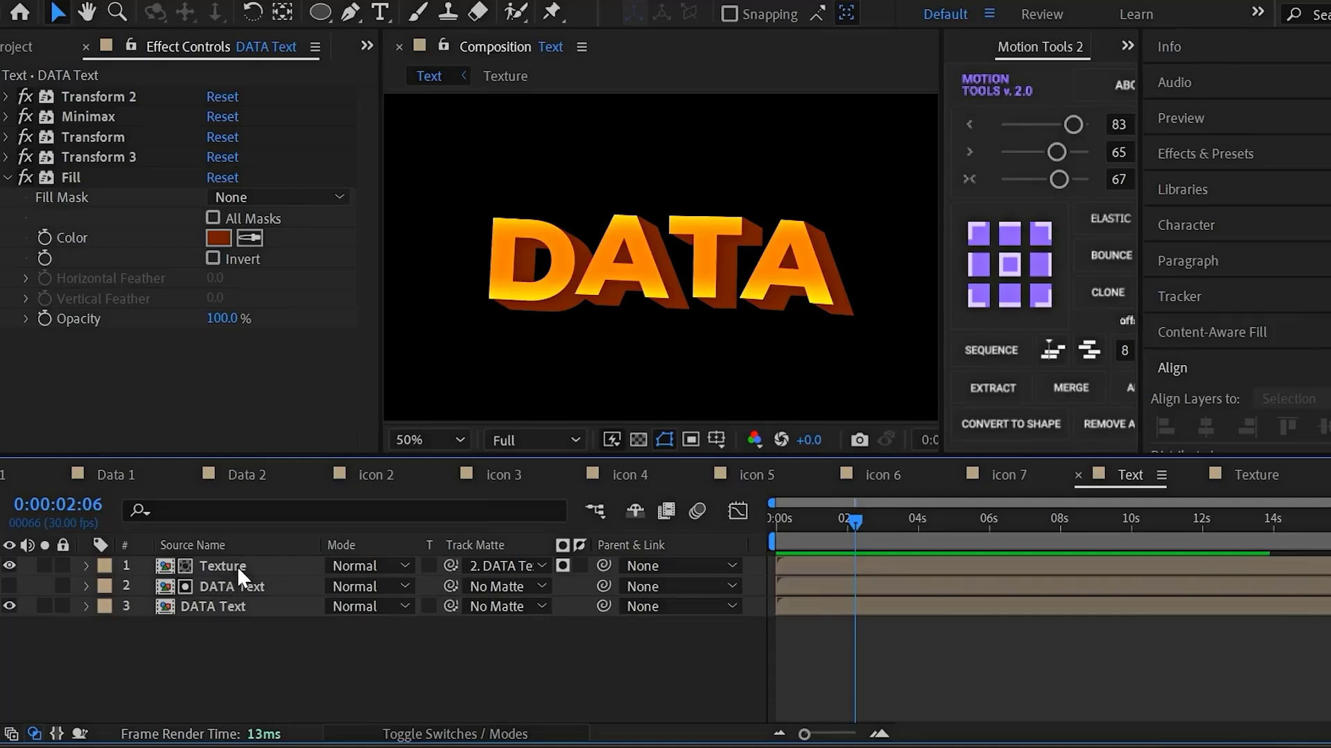
Add a Stroke layer style to the Texture layer in black with size 5, positioned Outside.
{"action": "right_click", "coordinate": [230, 566]}
{"action": "mouse_move", "coordinate": [298, 332]}
{"action": "left_click", "coordinate": [543, 644]}
{"action": "left_click", "coordinate": [127, 648]}
{"action": "left_click", "coordinate": [339, 653]}
{"action": "left_click", "coordinate": [716, 647]}
{"action": "left_click", "coordinate": [1213, 356]}
{"action": "left_click_drag", "start_coordinate": [337, 672], "coordinate": [347, 672]}
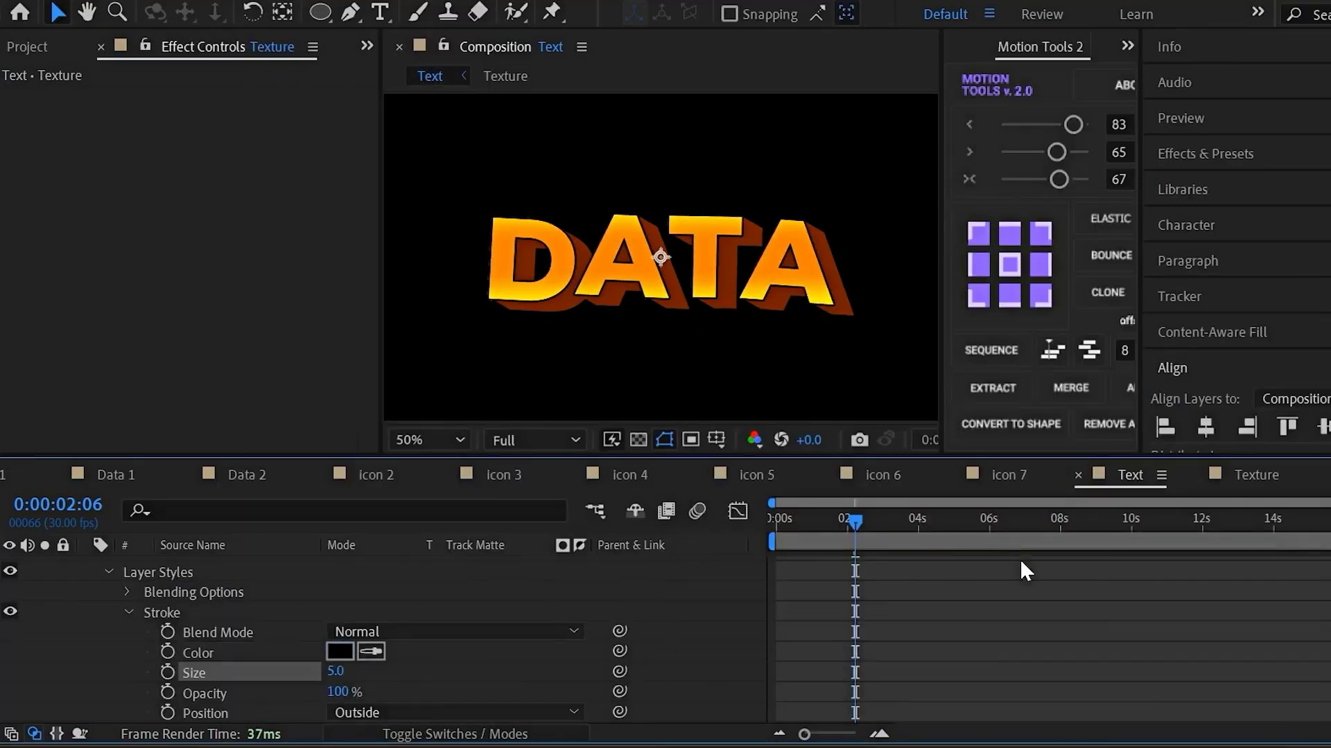
{"action": "left_click", "coordinate": [88, 566]}
Outline the bottom DATA Text layer with the same black stroke and preview the animation over the transparency grid.
{"action": "left_click", "coordinate": [213, 607]}
{"action": "scroll", "coordinate": [646, 348], "scroll_direction": "up", "scroll_amount": 1}
{"action": "key", "text": "comma"}
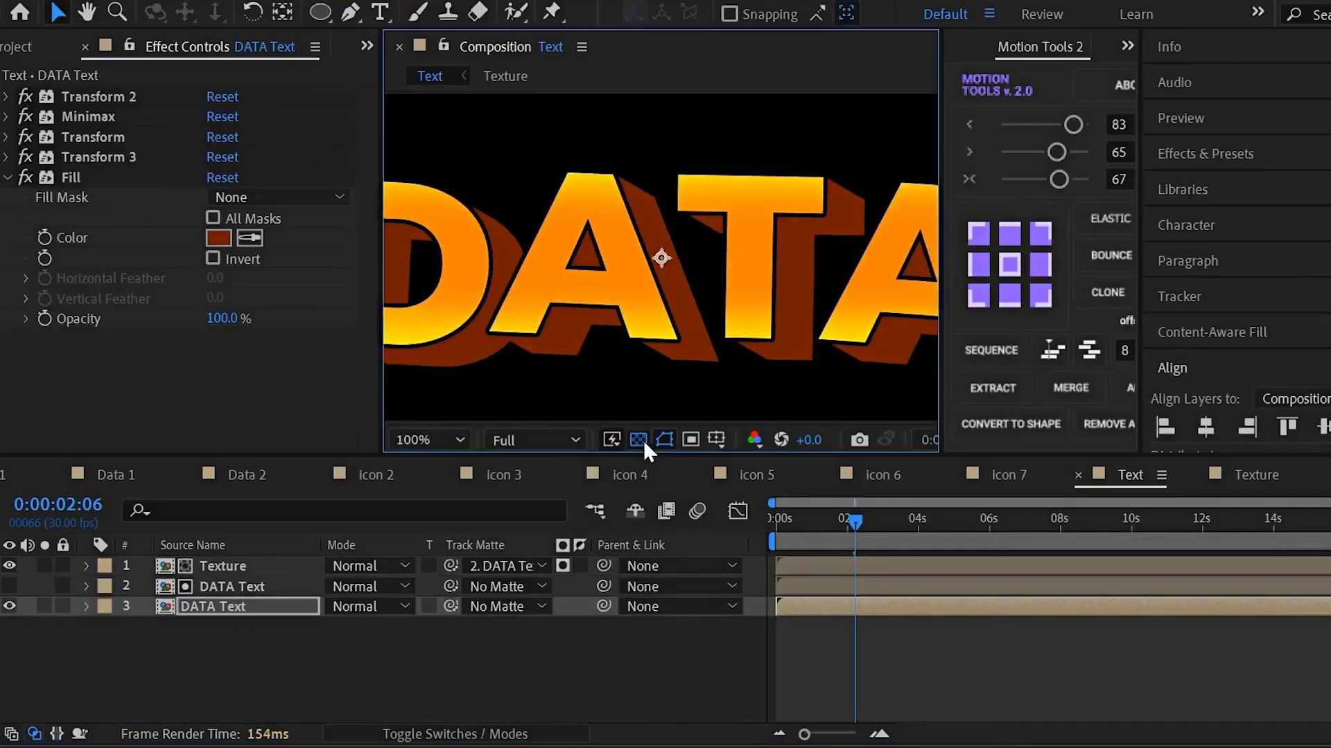
{"action": "left_click", "coordinate": [638, 439]}
{"action": "left_click", "coordinate": [584, 651]}
{"action": "key", "text": "space"}
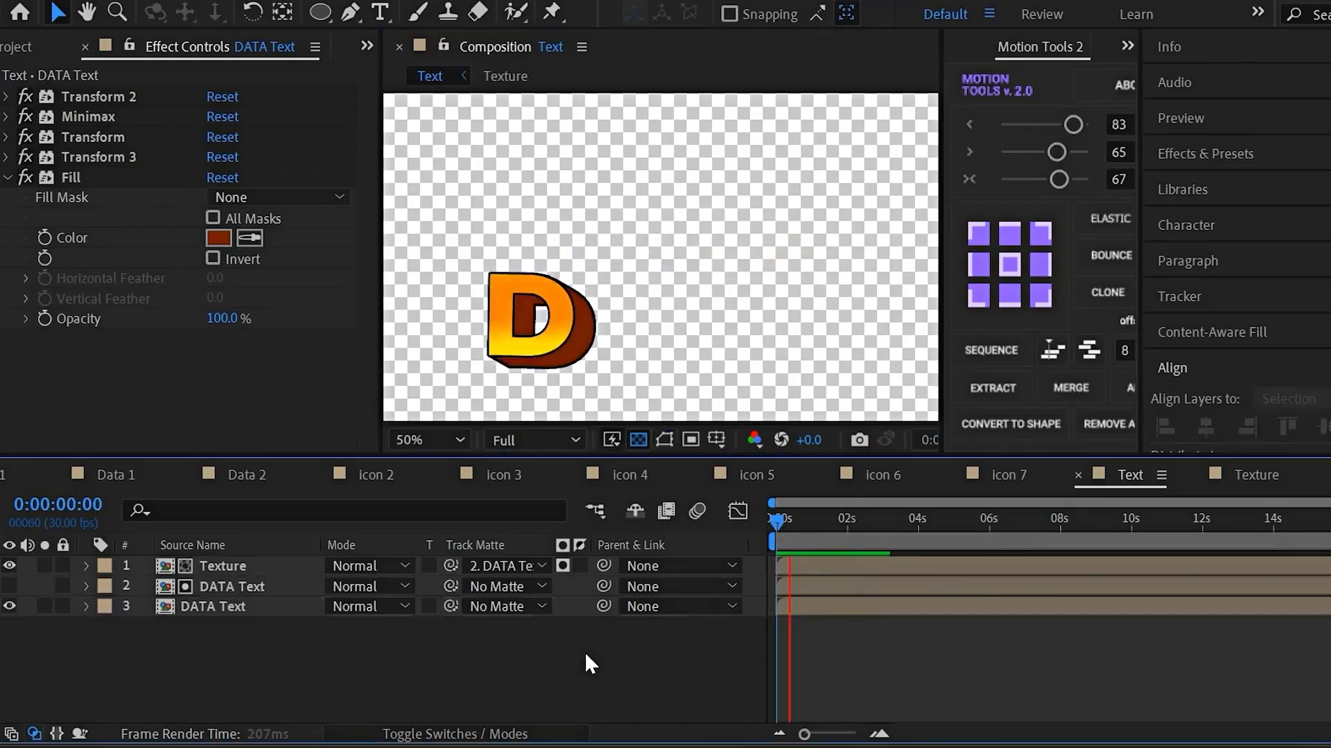
{"action": "key", "text": "space"}
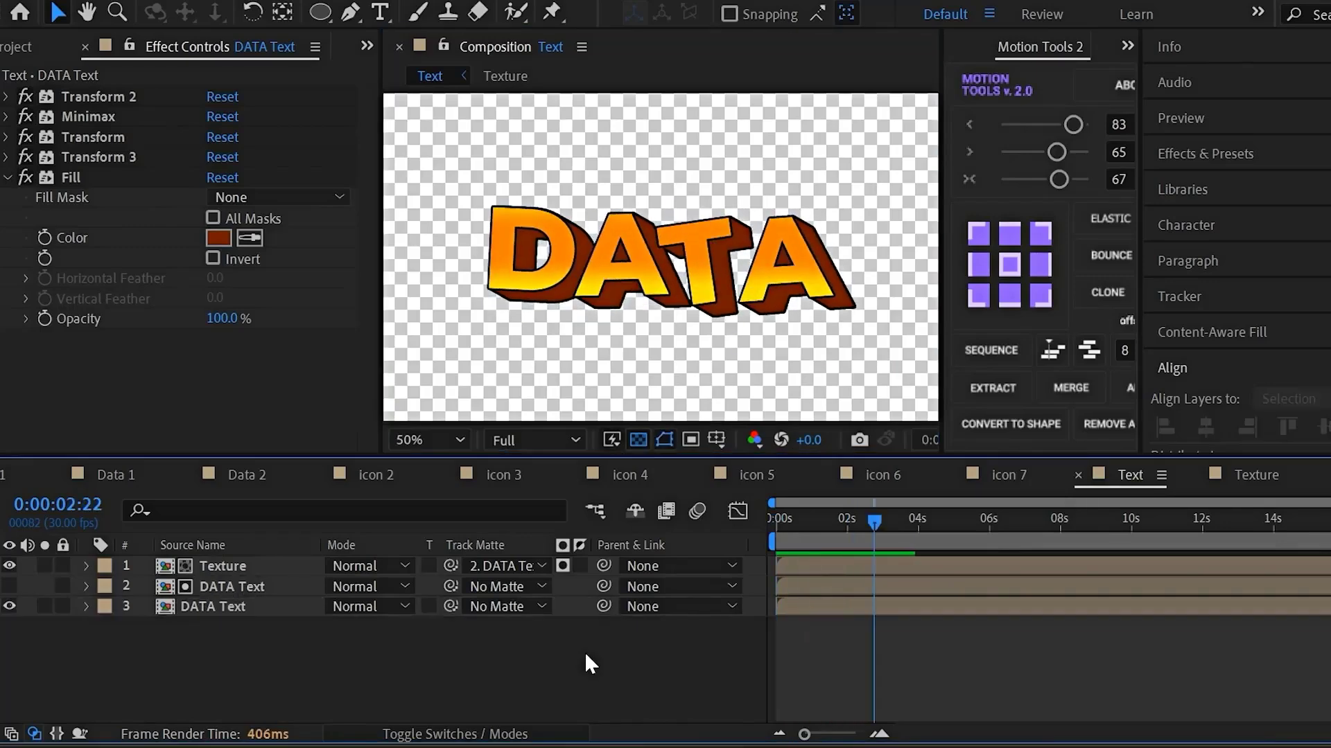
Draw a tall, narrow white rectangle just left of the DATA text and tilt it clockwise.
{"action": "left_click", "coordinate": [320, 12]}
{"action": "left_click", "coordinate": [367, 35]}
{"action": "key", "text": "comma"}
{"action": "left_click_drag", "start_coordinate": [566, 159], "coordinate": [552, 359]}
{"action": "left_click", "coordinate": [742, 13]}
{"action": "left_click", "coordinate": [718, 347]}
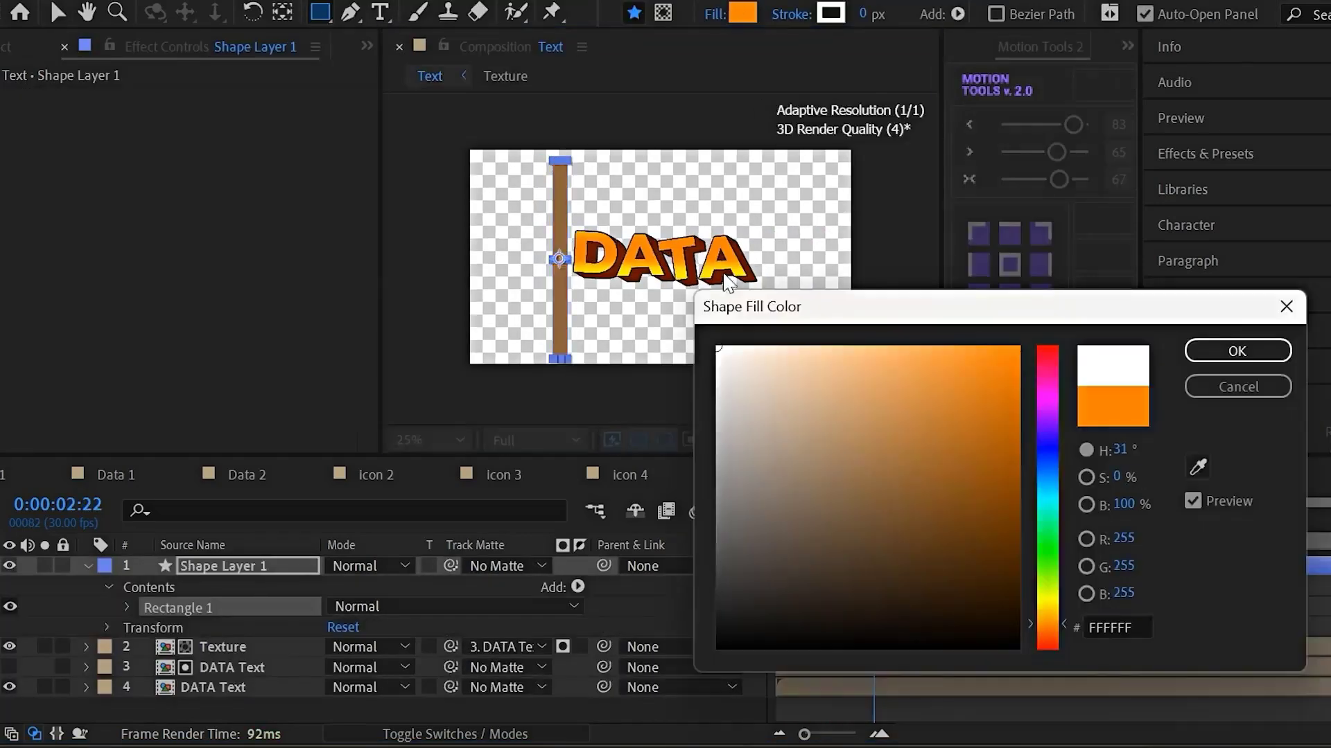
{"action": "left_click", "coordinate": [1237, 351]}
{"action": "key", "text": "v"}
{"action": "key", "text": "r"}
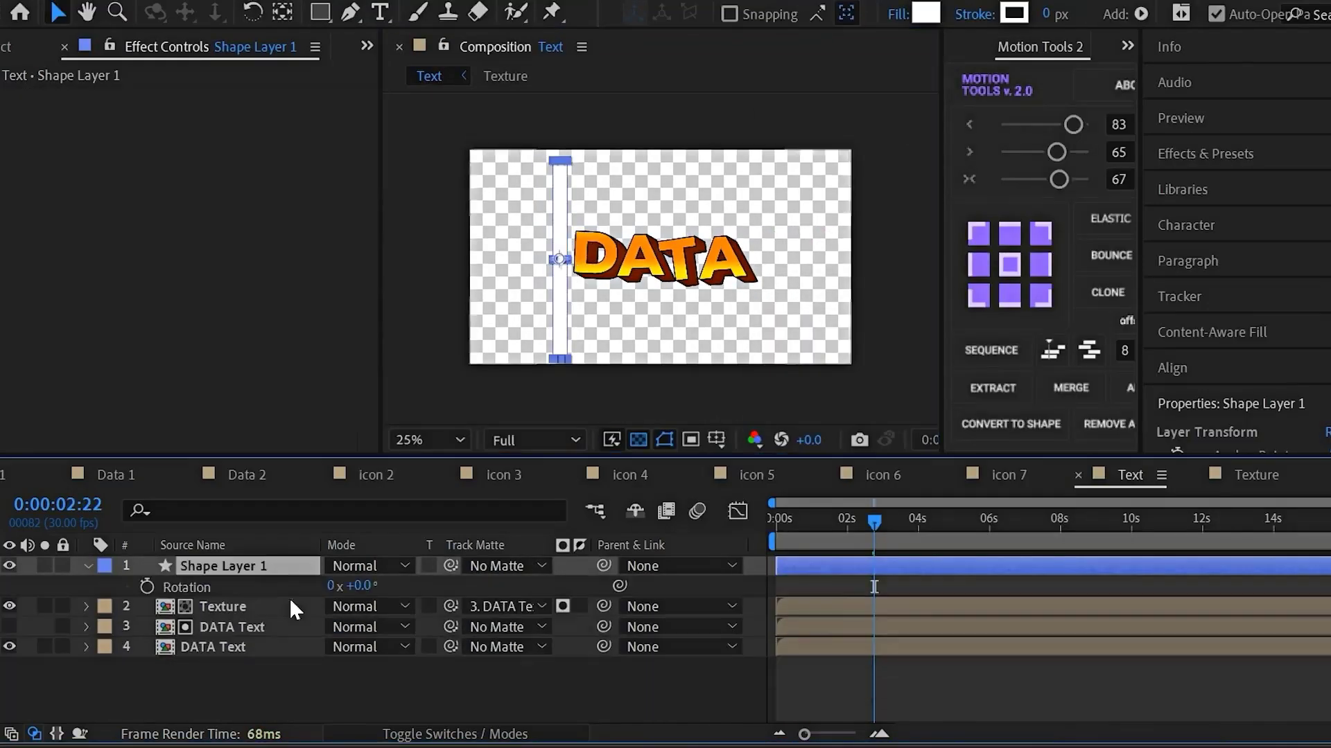
{"action": "left_click_drag", "start_coordinate": [360, 586], "coordinate": [385, 589]}
Trim the bar layer's start and keyframe its position from 452, 552 there to 1588, 552 at 2 seconds.
{"action": "left_click", "coordinate": [818, 521]}
{"action": "key", "text": "p"}
{"action": "left_click", "coordinate": [147, 587]}
{"action": "left_click", "coordinate": [848, 522]}
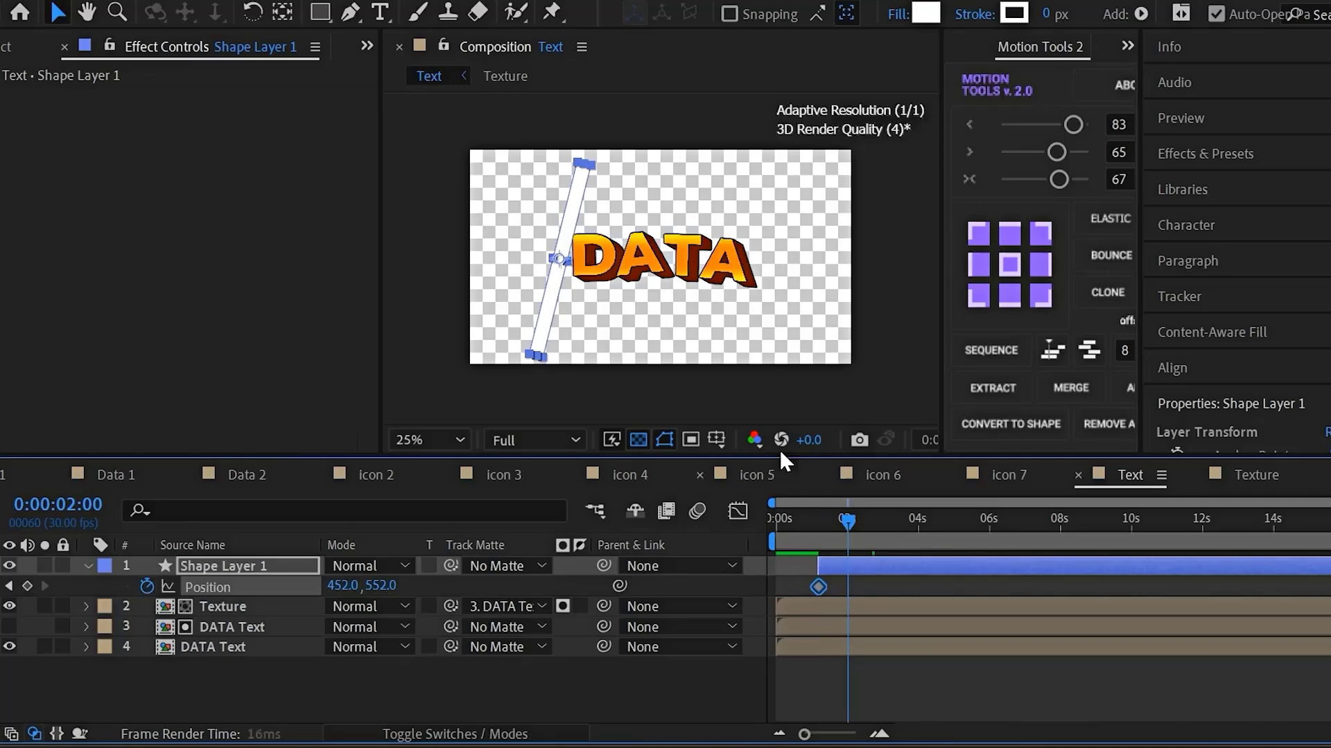
{"action": "left_click_drag", "start_coordinate": [557, 291], "coordinate": [783, 316]}
{"action": "left_click", "coordinate": [485, 686]}
{"action": "key", "text": "period"}
Try to use the Texture layer as the white bar's track matte.
{"action": "left_click_drag", "start_coordinate": [450, 567], "coordinate": [305, 609]}
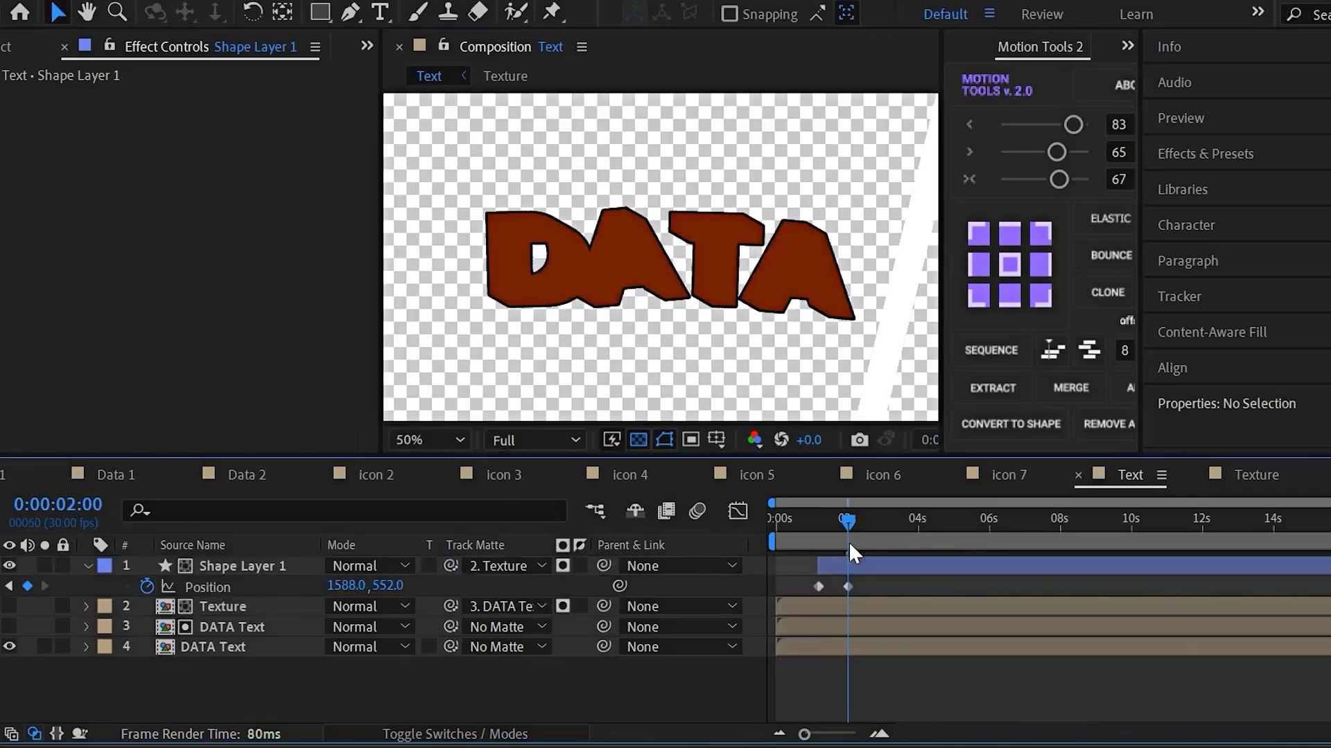
{"action": "left_click_drag", "start_coordinate": [848, 537], "coordinate": [841, 537]}
{"action": "key", "text": "ctrl+z"}
Use the hidden DATA Text layer as the white bar's track matte and preview the sweep across the letters.
{"action": "left_click_drag", "start_coordinate": [450, 566], "coordinate": [297, 627]}
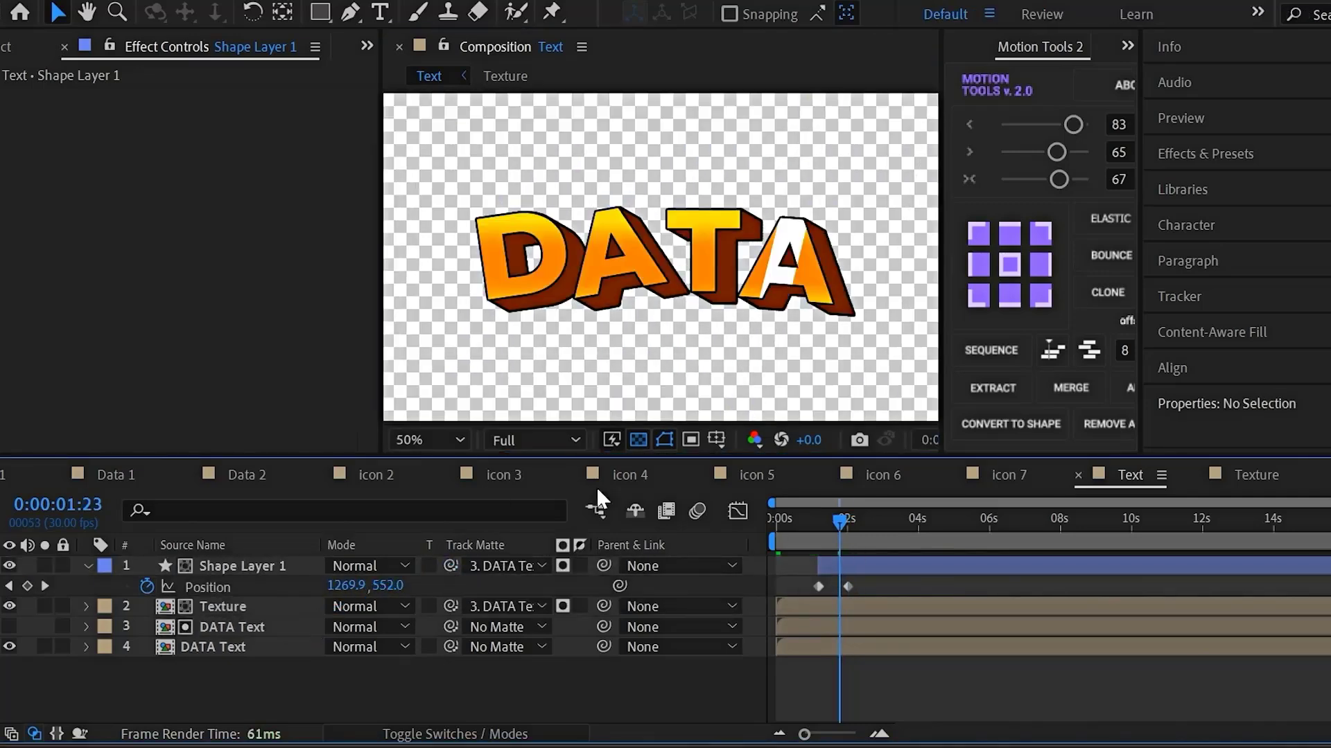
{"action": "left_click", "coordinate": [818, 530]}
{"action": "key", "text": "space"}
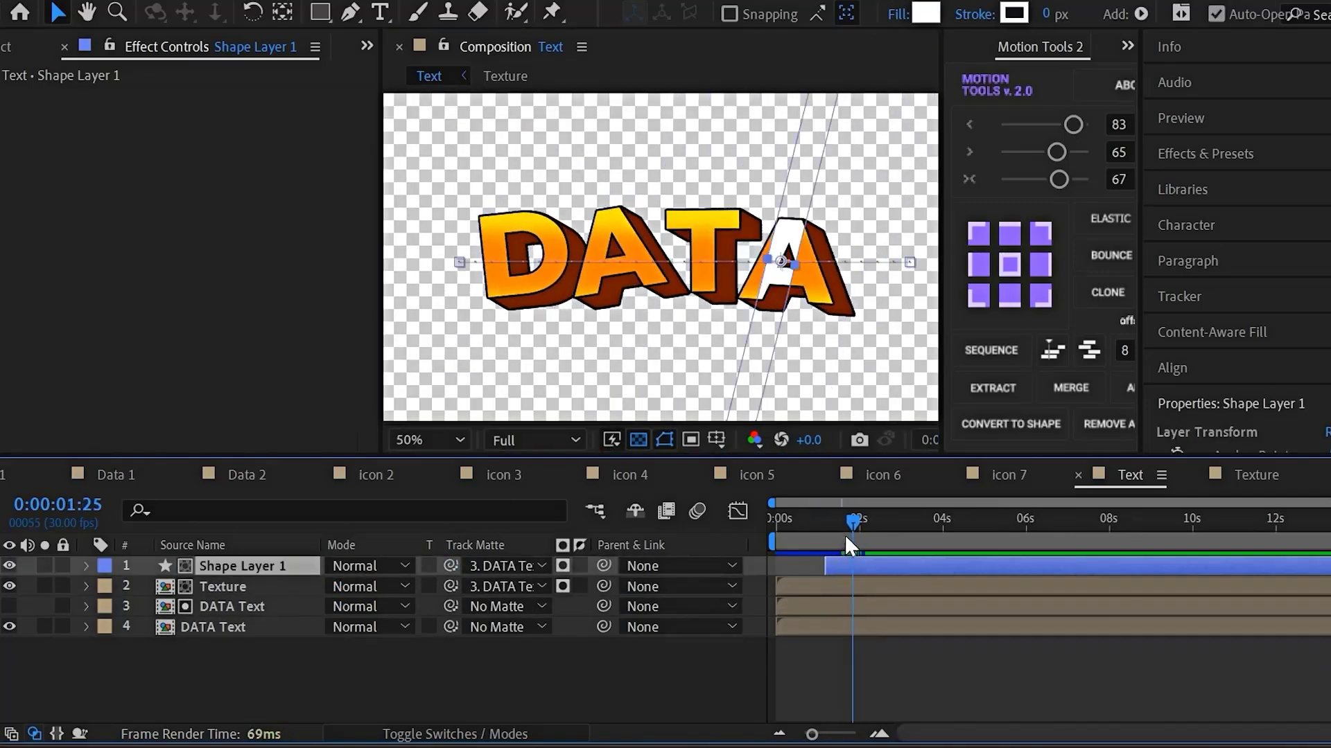
{"action": "left_click", "coordinate": [747, 319]}
{"action": "scroll", "coordinate": [748, 318], "scroll_direction": "up", "scroll_amount": 2}
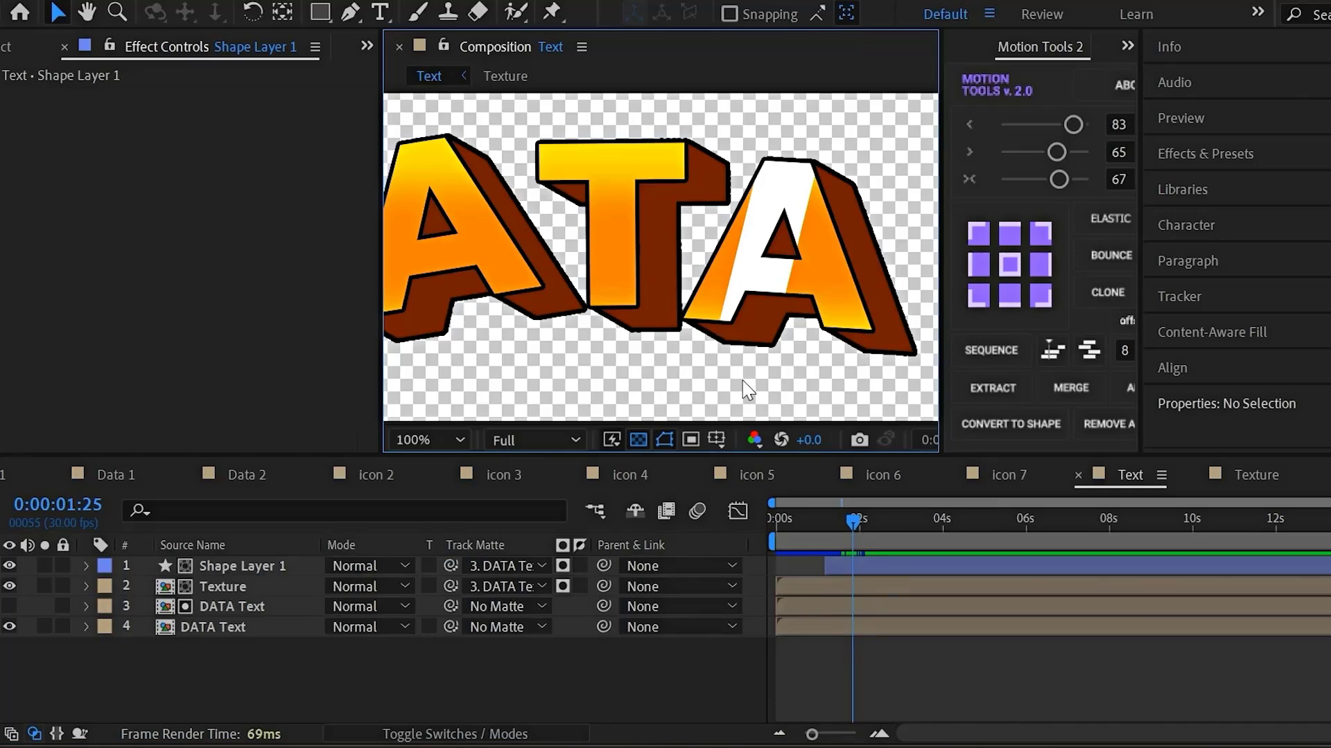
Duplicate the white bar layer, place the copy just above the bottom DATA Text layer, and matte it to that layer.
{"action": "key", "text": "ctrl+d"}
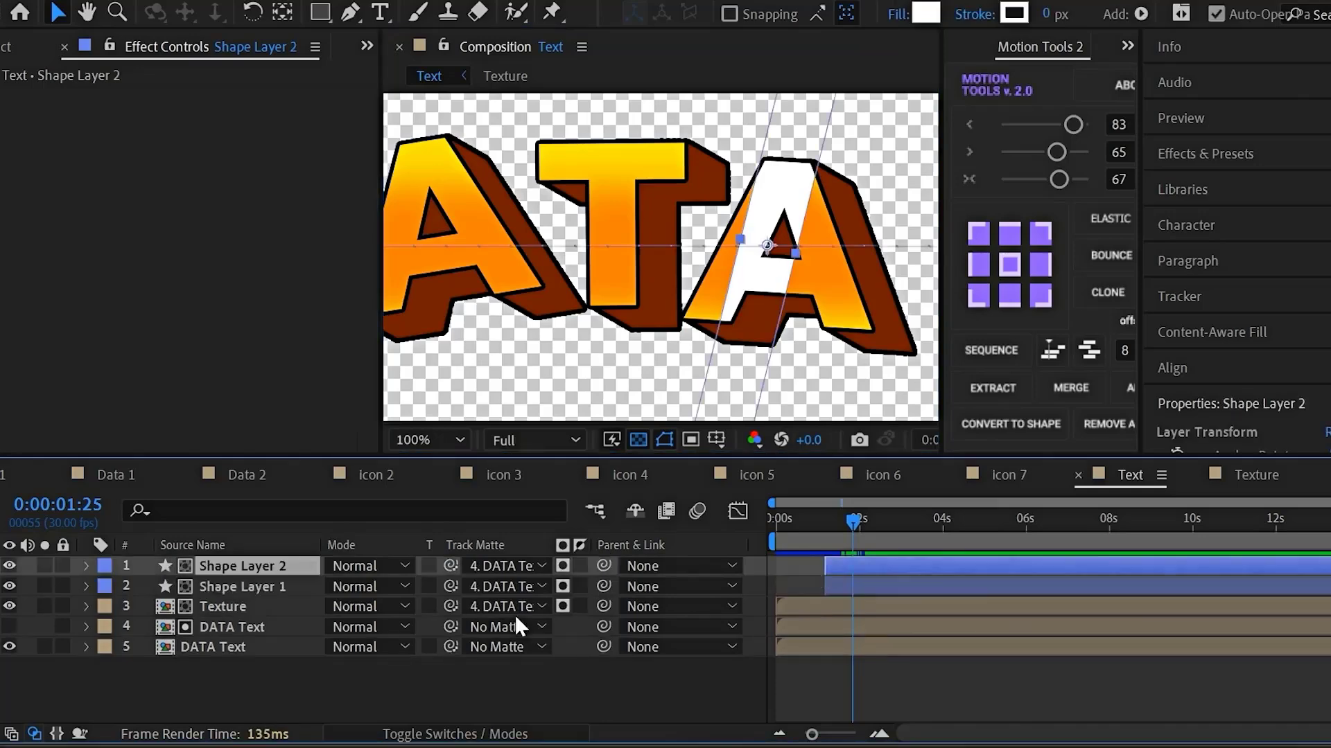
{"action": "left_click_drag", "start_coordinate": [242, 566], "coordinate": [248, 637]}
{"action": "left_click", "coordinate": [248, 646]}
{"action": "left_click", "coordinate": [855, 627]}
{"action": "left_click_drag", "start_coordinate": [451, 627], "coordinate": [291, 650]}
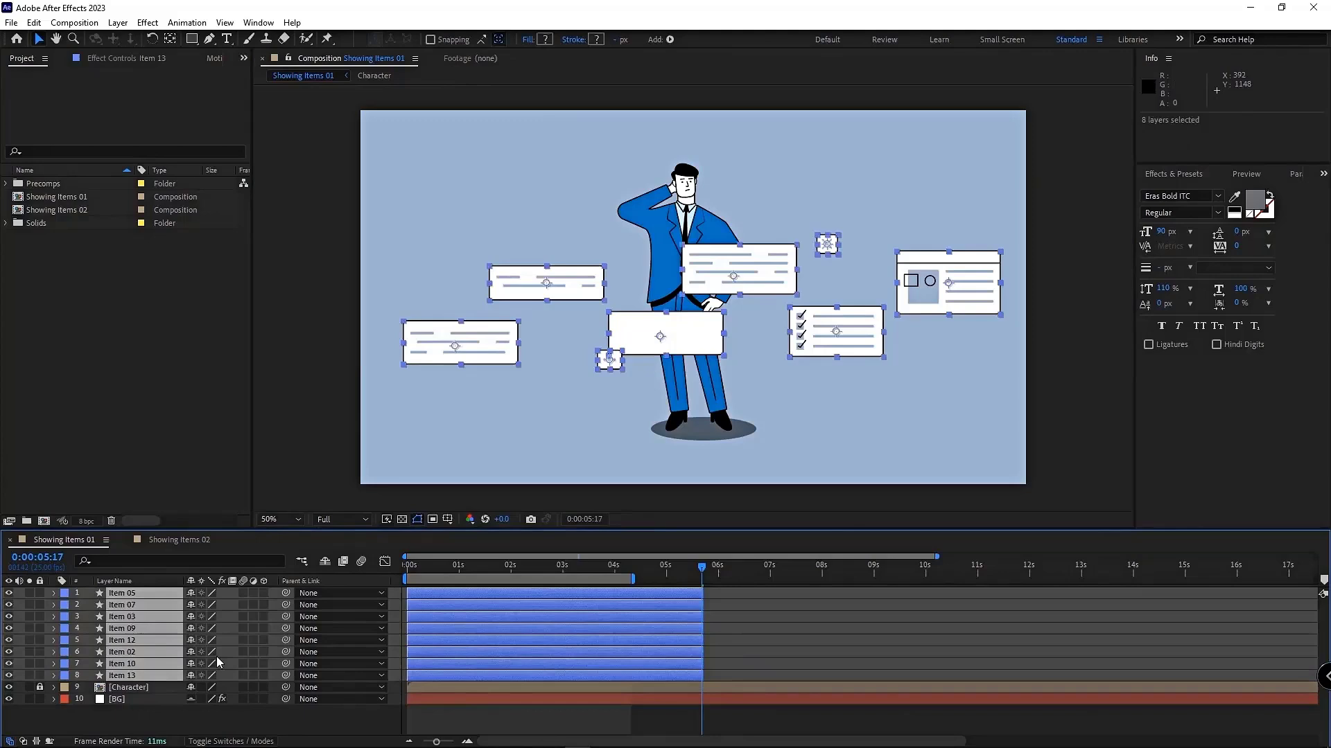
Pre-compose the eight selected item layers into a new composition named Items.
{"action": "key", "text": "ctrl+shift+c"}
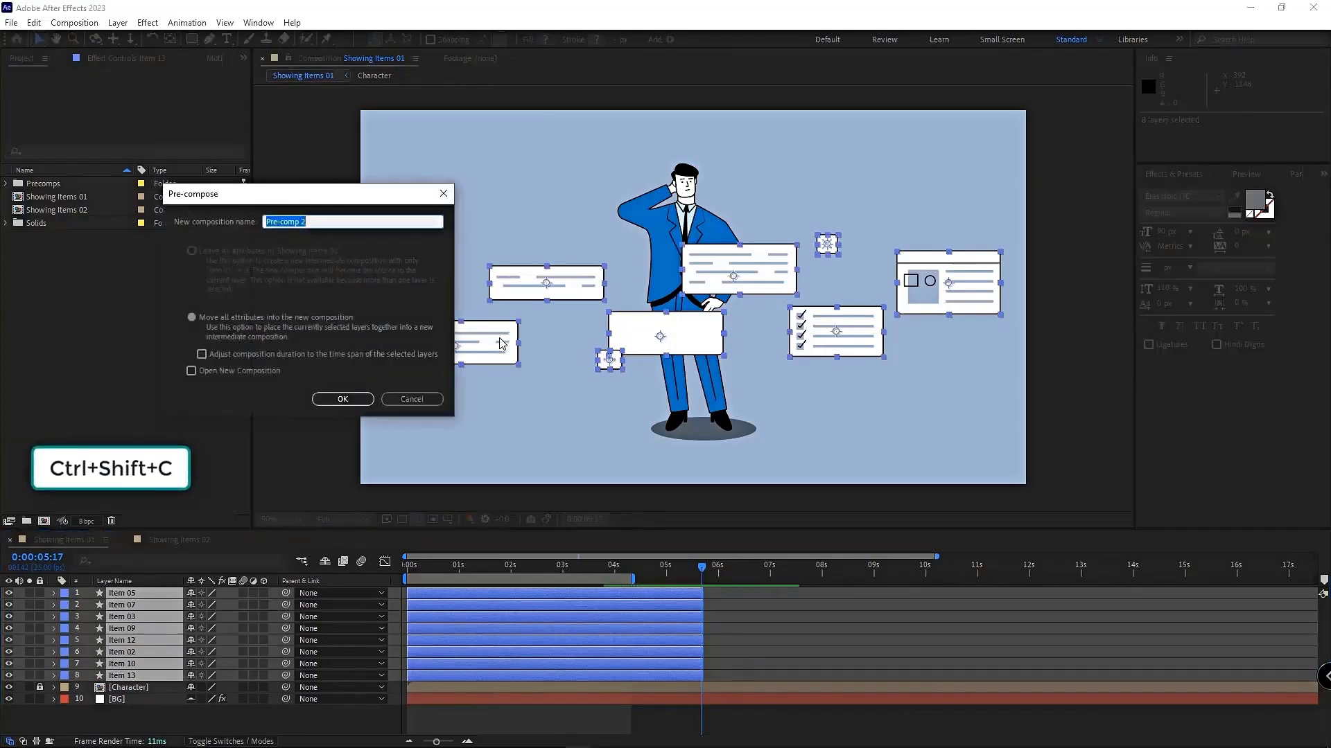
{"action": "key", "text": "Return"}
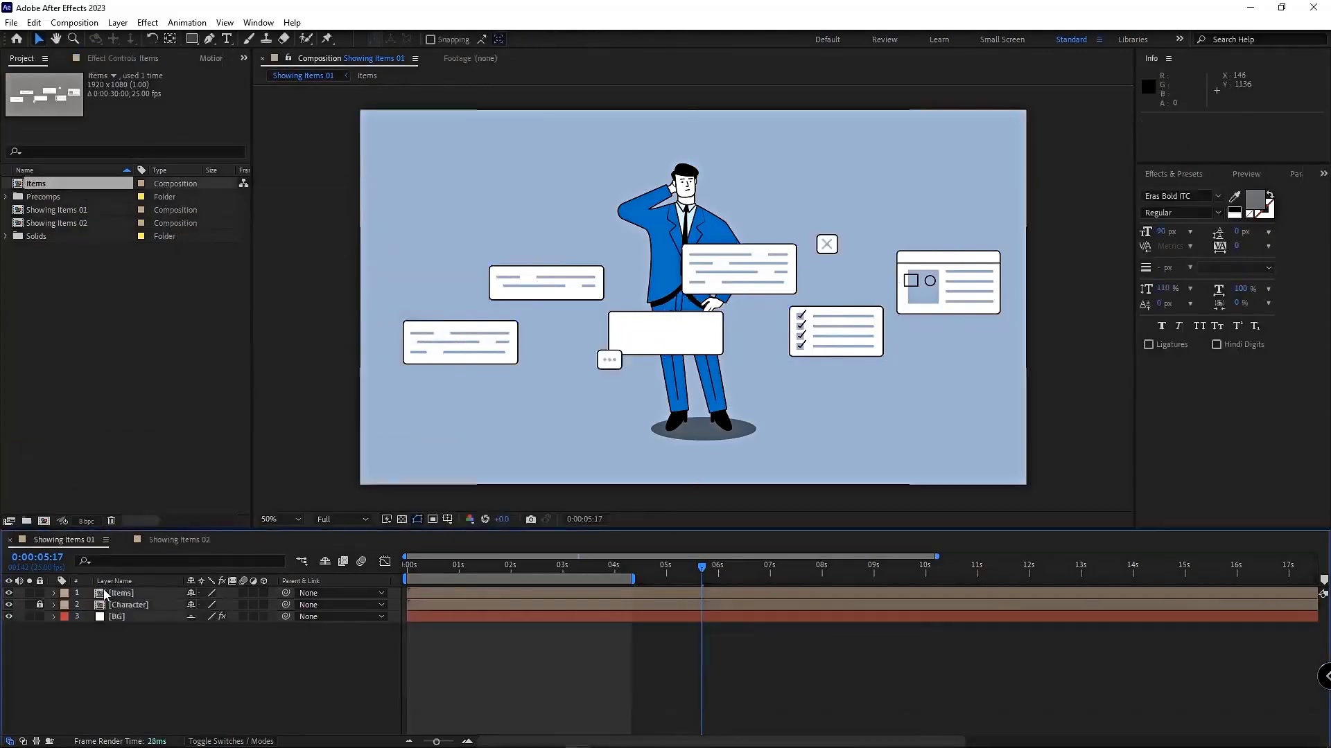
Apply CC Cylinder to the Items layer and set its Rotation Z to -10° and Rotation X to 7°.
{"action": "left_click", "coordinate": [167, 594]}
{"action": "left_click", "coordinate": [136, 61]}
{"action": "left_click", "coordinate": [1182, 191]}
{"action": "type", "text": "cc cylin"}
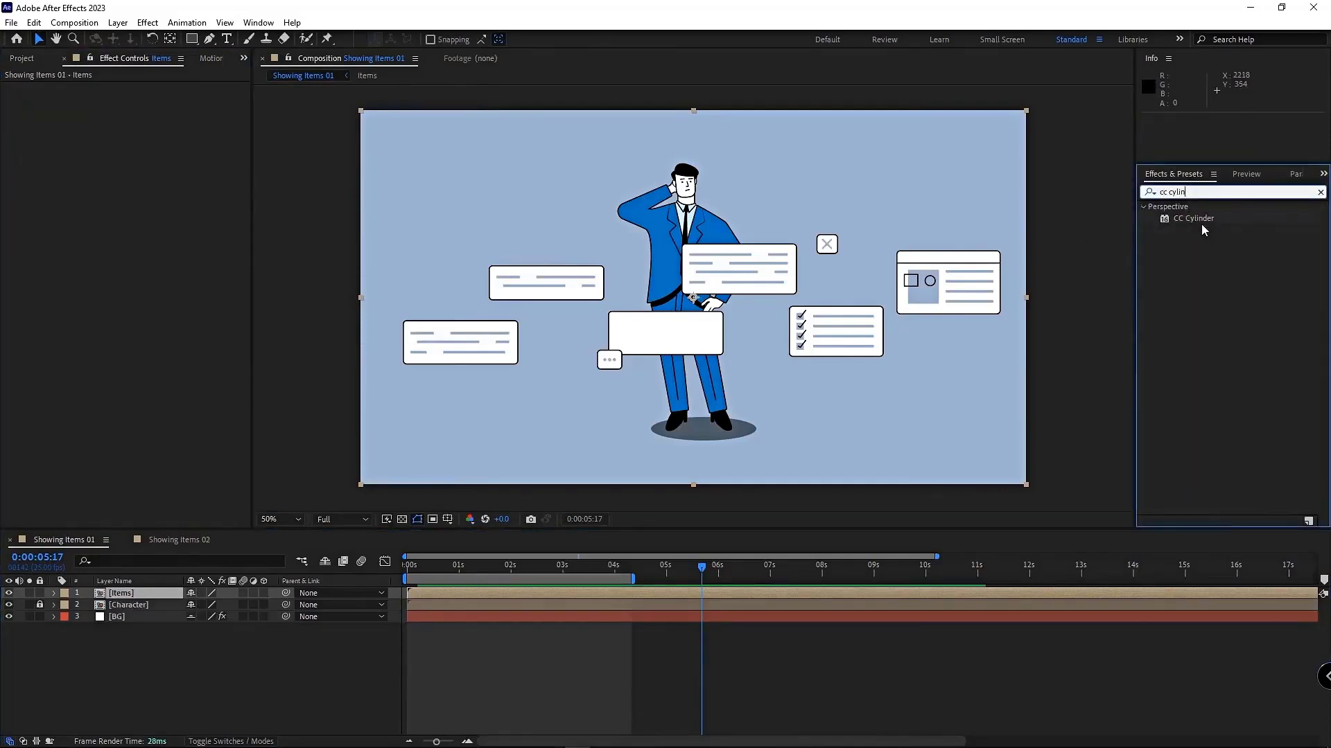
{"action": "left_click_drag", "start_coordinate": [1192, 219], "coordinate": [208, 416]}
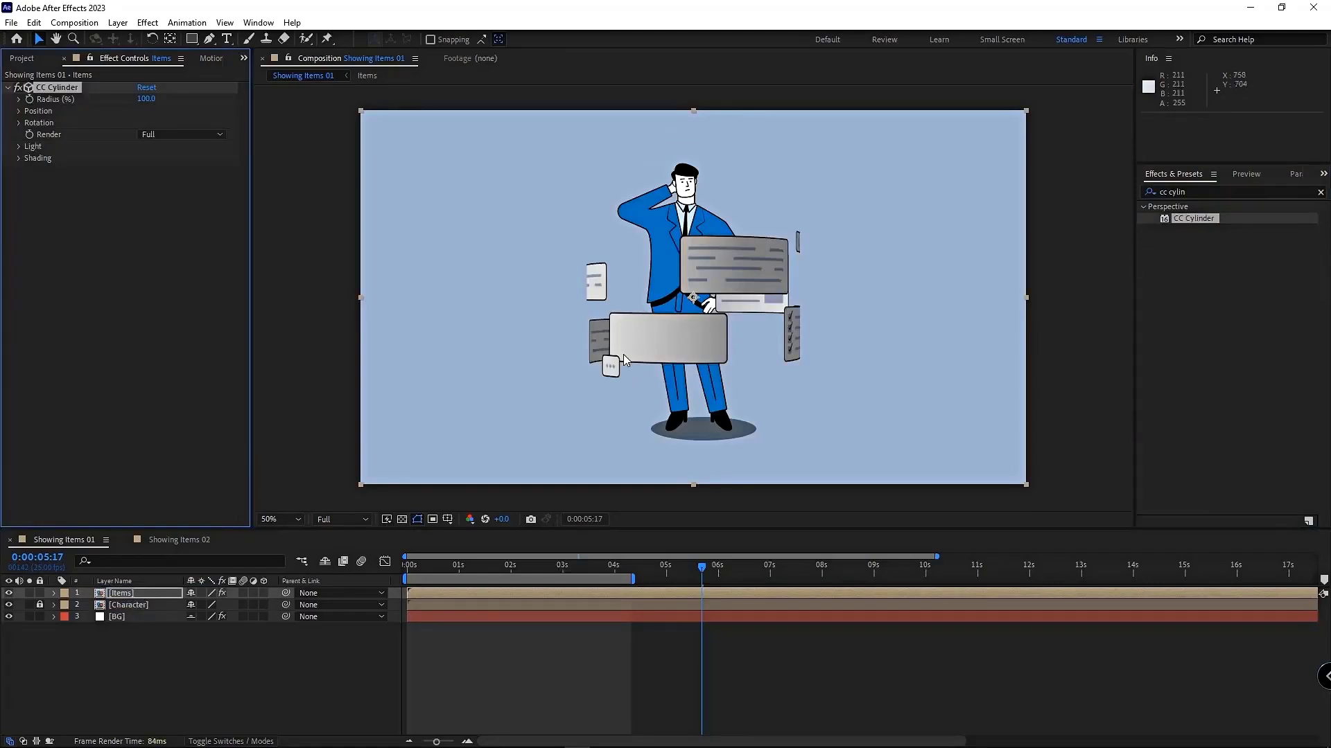
{"action": "left_click_drag", "start_coordinate": [156, 213], "coordinate": [152, 212]}
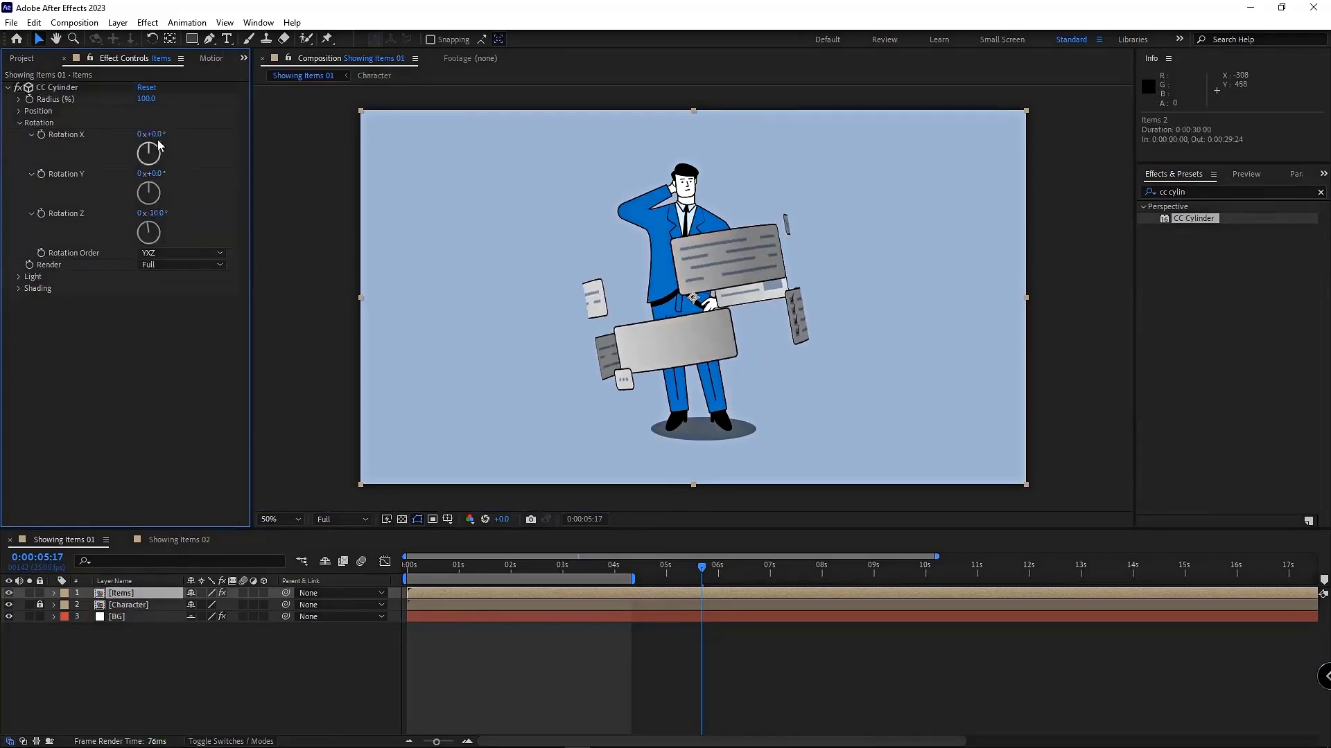
{"action": "left_click_drag", "start_coordinate": [152, 133], "coordinate": [162, 139]}
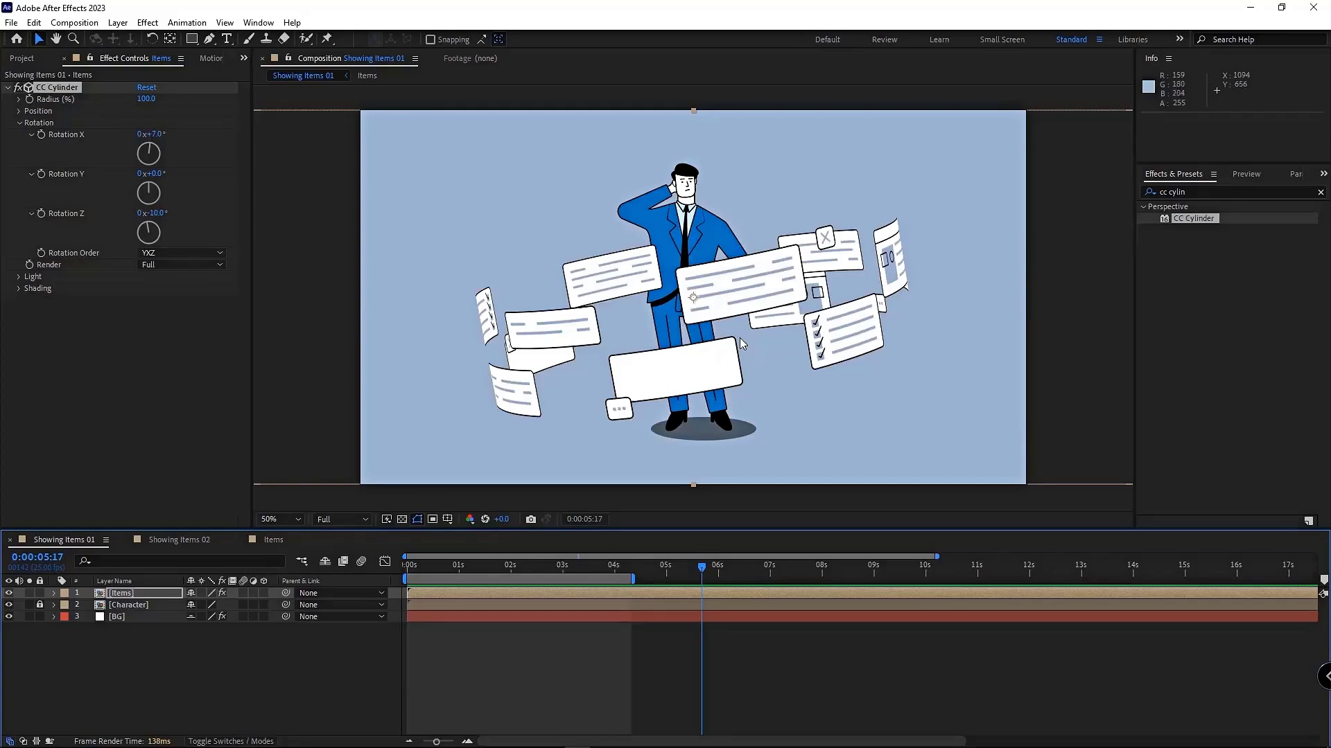
Duplicate the Items layer, move one copy below Character, and limit the top copy's CC Cylinder render to its outer side.
{"action": "key", "text": "ctrl+d"}
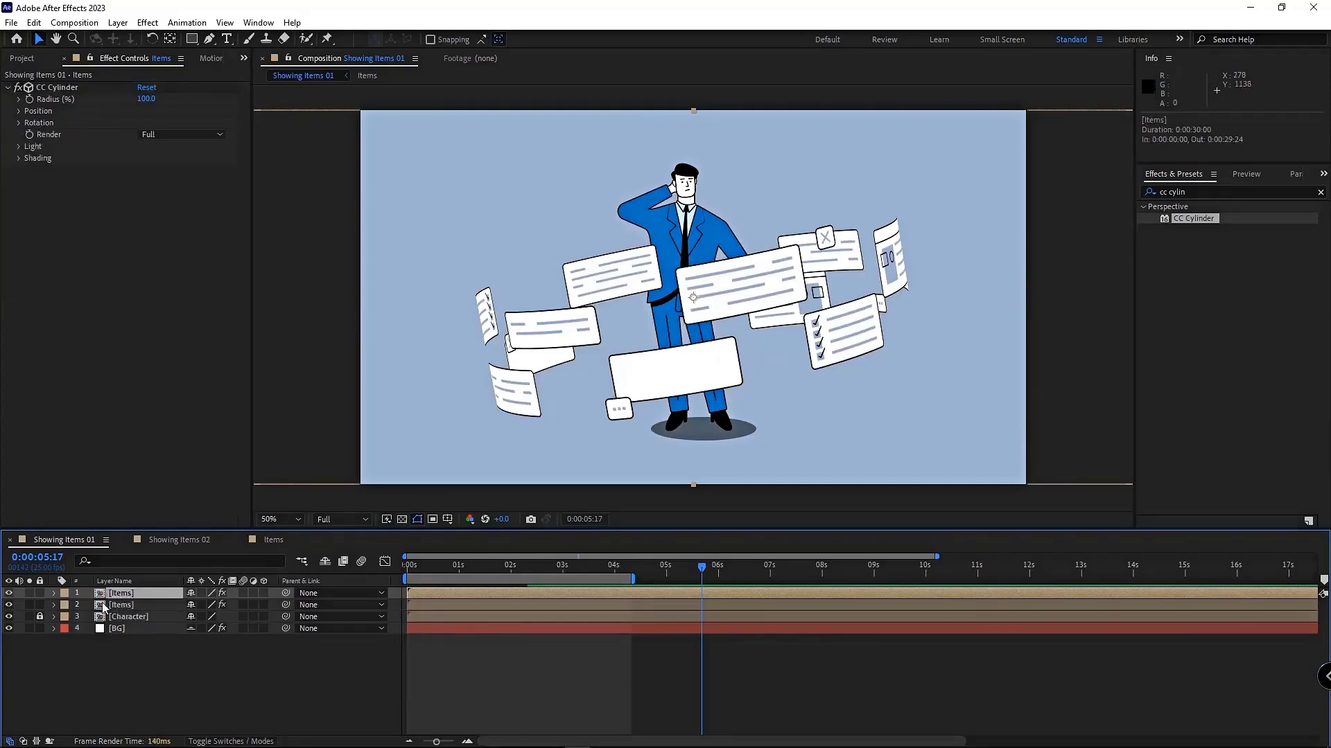
{"action": "left_click_drag", "start_coordinate": [126, 605], "coordinate": [144, 629]}
{"action": "left_click", "coordinate": [138, 593]}
{"action": "left_click", "coordinate": [181, 135]}
{"action": "left_click", "coordinate": [188, 165]}
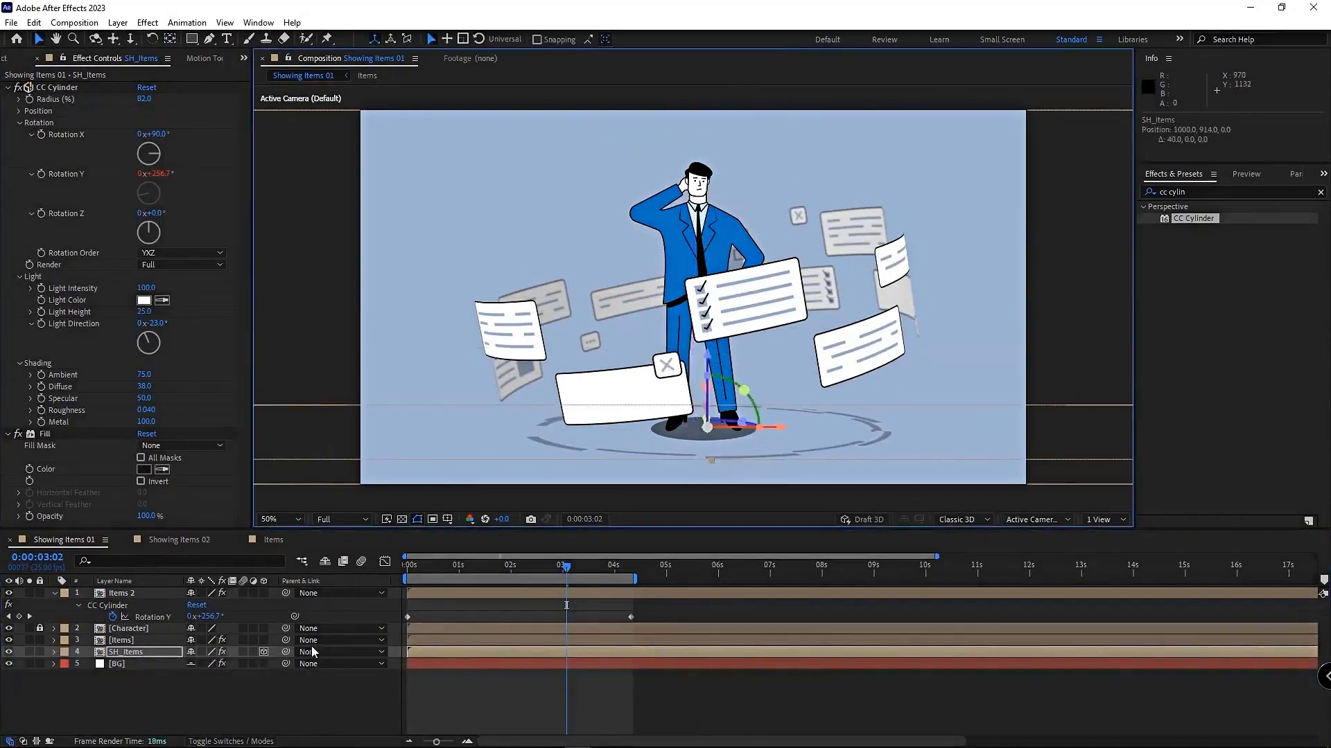
Scale SH_Items to 120% and replace its Fill with a Gradient Ramp running from the shadow ring's left end to its right end.
{"action": "key", "text": "s"}
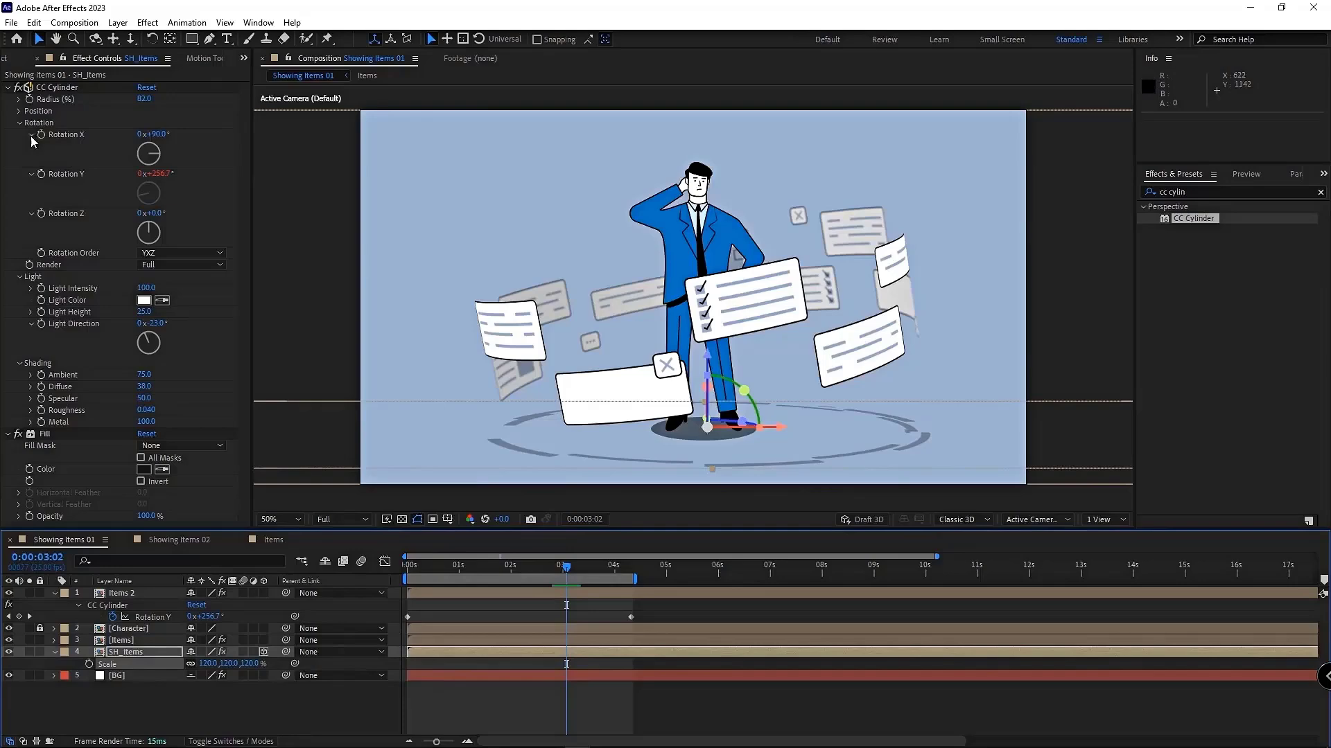
{"action": "left_click", "coordinate": [8, 87]}
{"action": "key", "text": "Delete"}
{"action": "right_click", "coordinate": [43, 99]}
{"action": "left_click", "coordinate": [291, 554]}
{"action": "left_click", "coordinate": [144, 111]}
{"action": "left_click", "coordinate": [483, 431]}
{"action": "left_click", "coordinate": [144, 135]}
{"action": "left_click", "coordinate": [928, 432]}
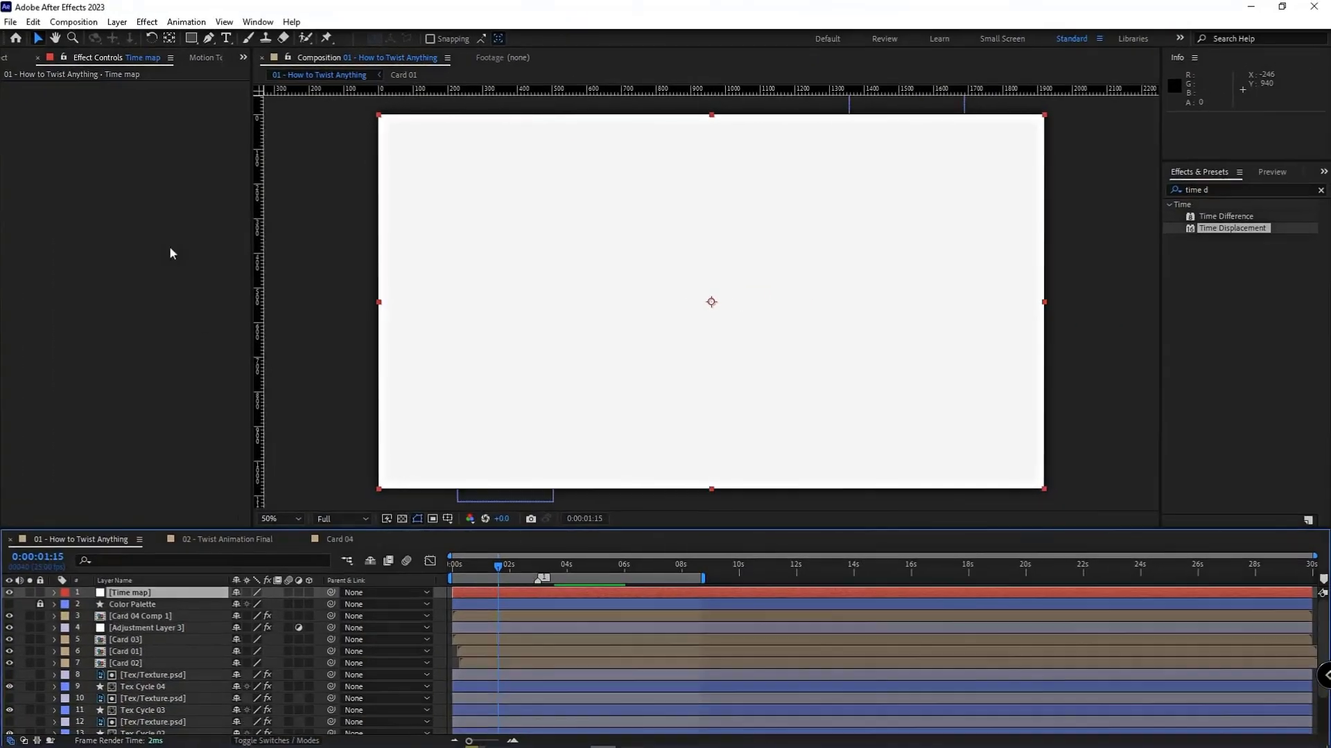
Apply a Gradient Ramp effect to the Time map solid.
{"action": "right_click", "coordinate": [126, 162]}
{"action": "mouse_move", "coordinate": [207, 355]}
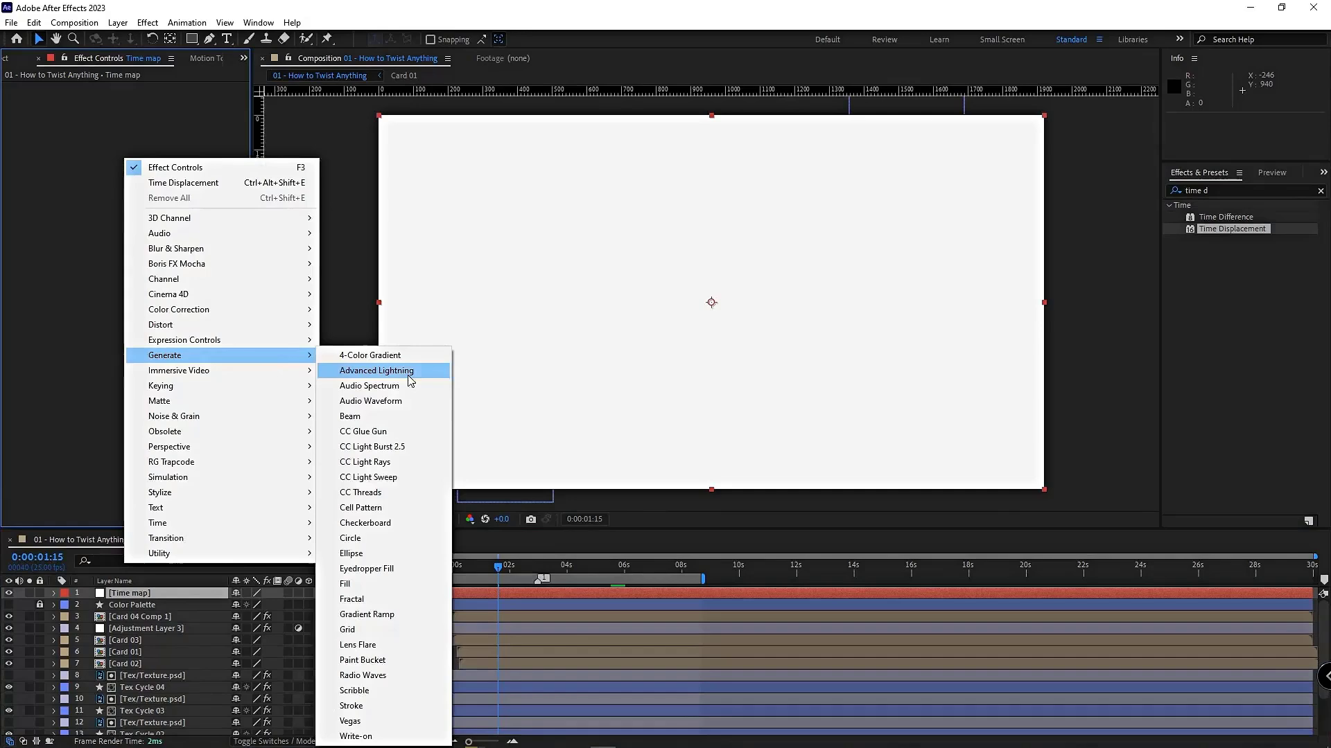
{"action": "left_click", "coordinate": [366, 614]}
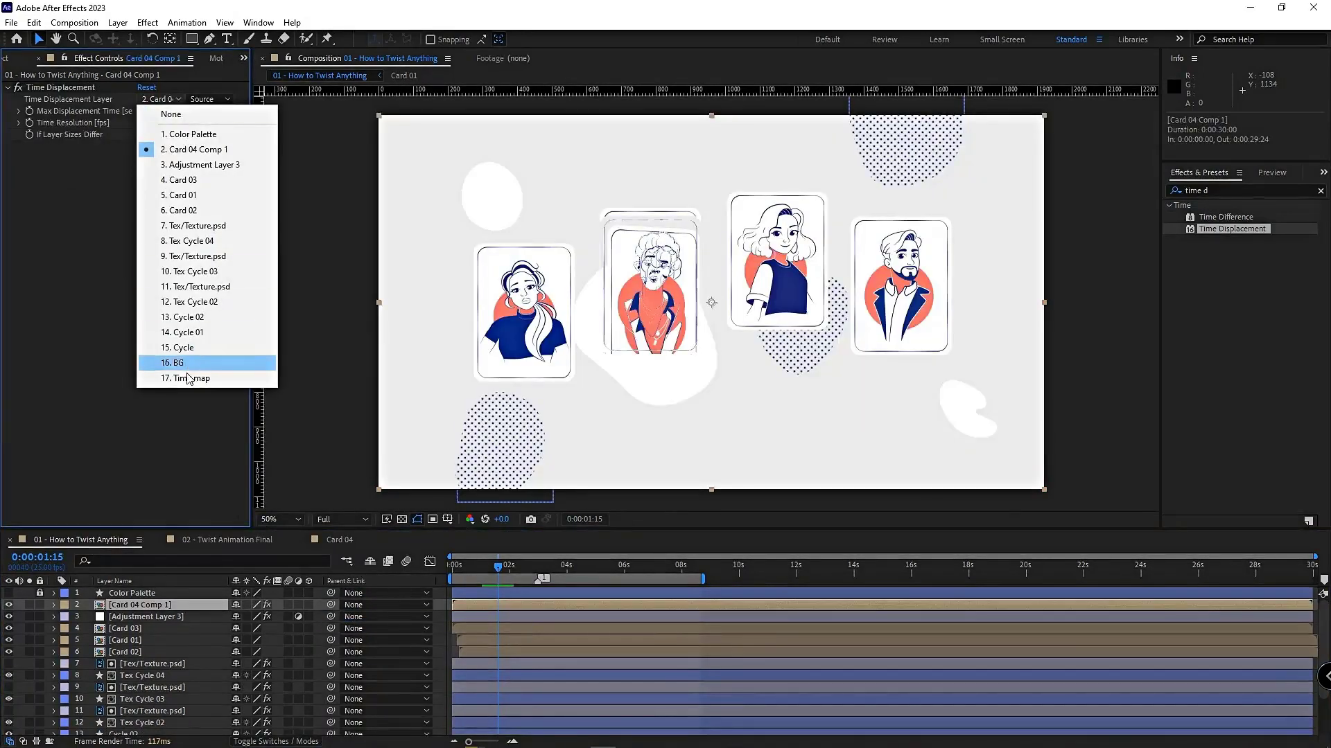
Set Card 04 Comp 1's Time Displacement Layer to Time map using Effects & Masks, and open the Time Resolution value for editing.
{"action": "left_click", "coordinate": [189, 380]}
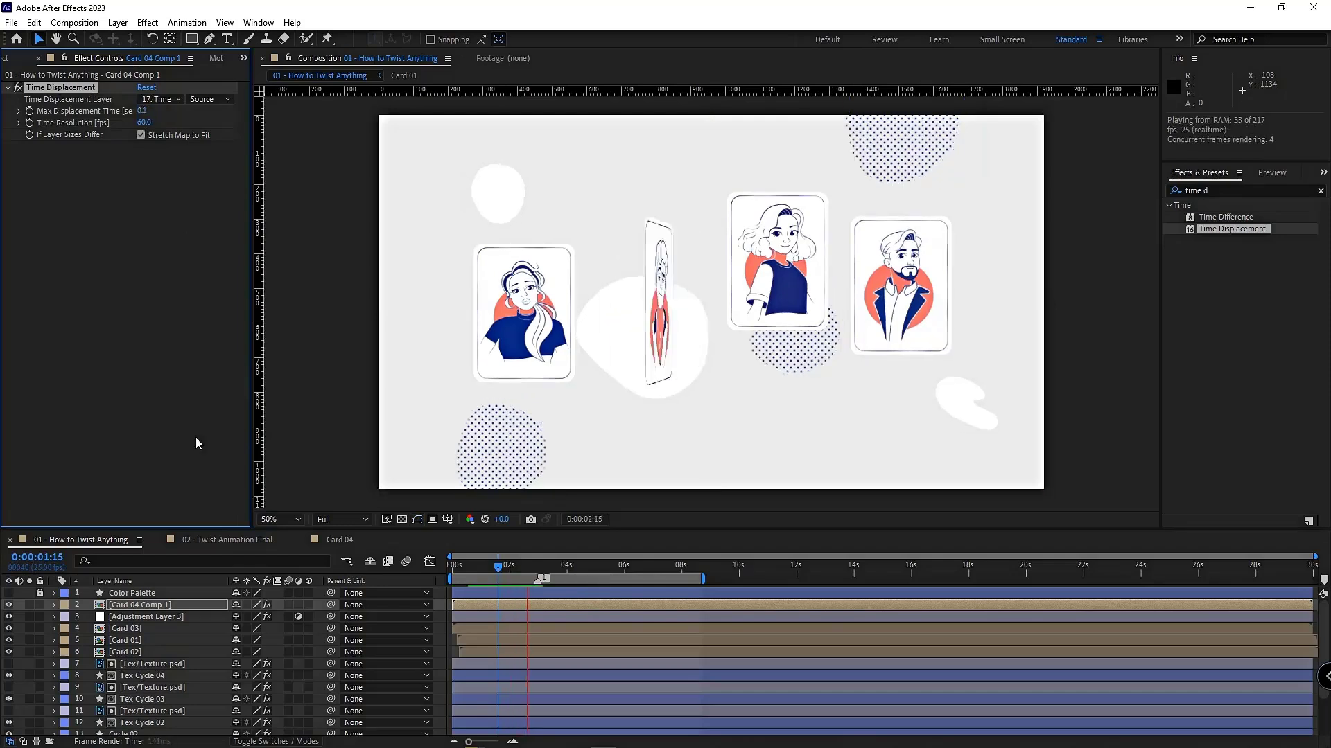
{"action": "left_click", "coordinate": [207, 99]}
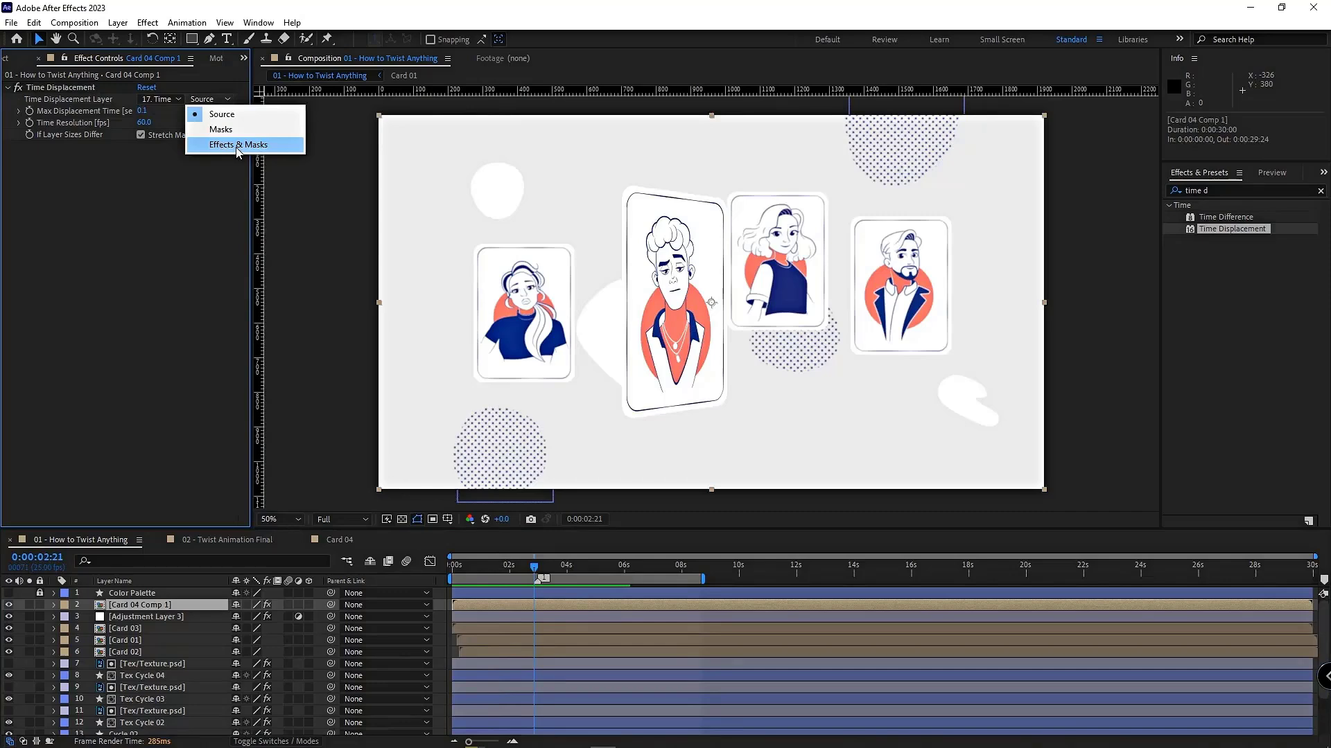
{"action": "left_click", "coordinate": [236, 146]}
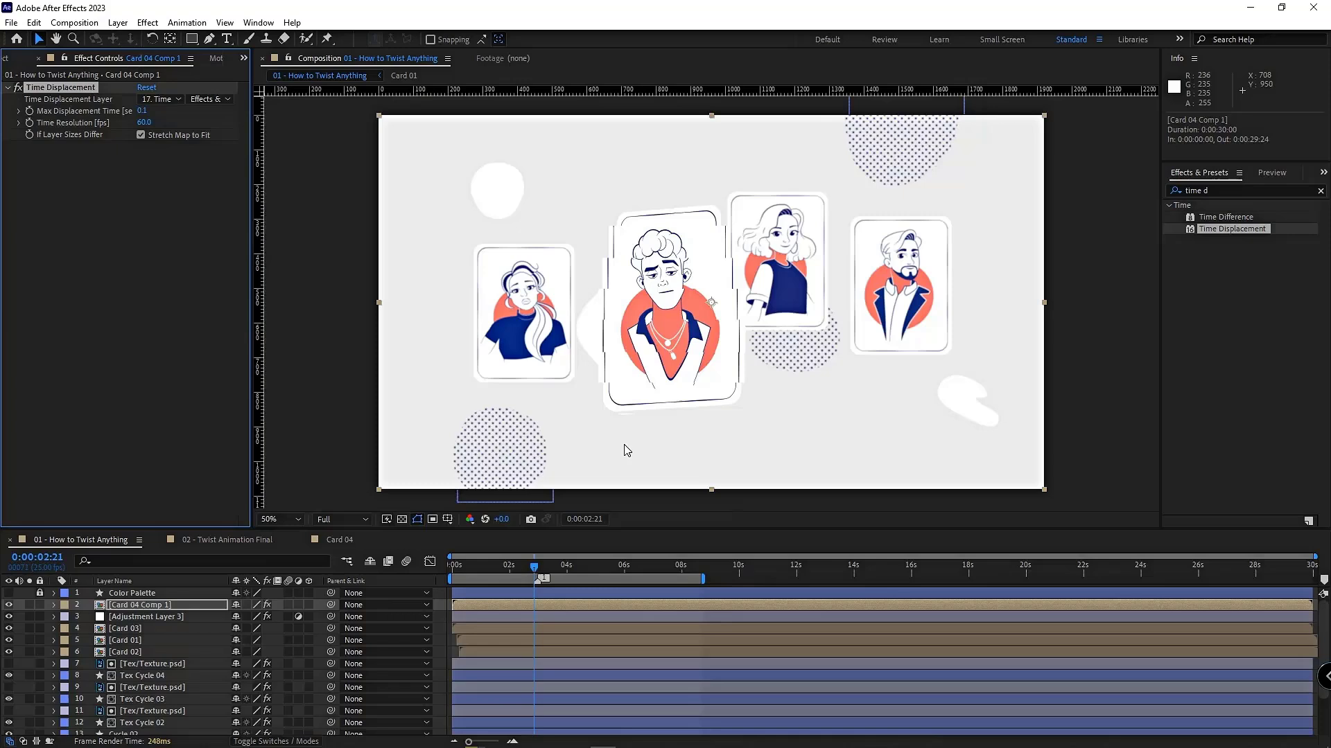
{"action": "left_click", "coordinate": [145, 122]}
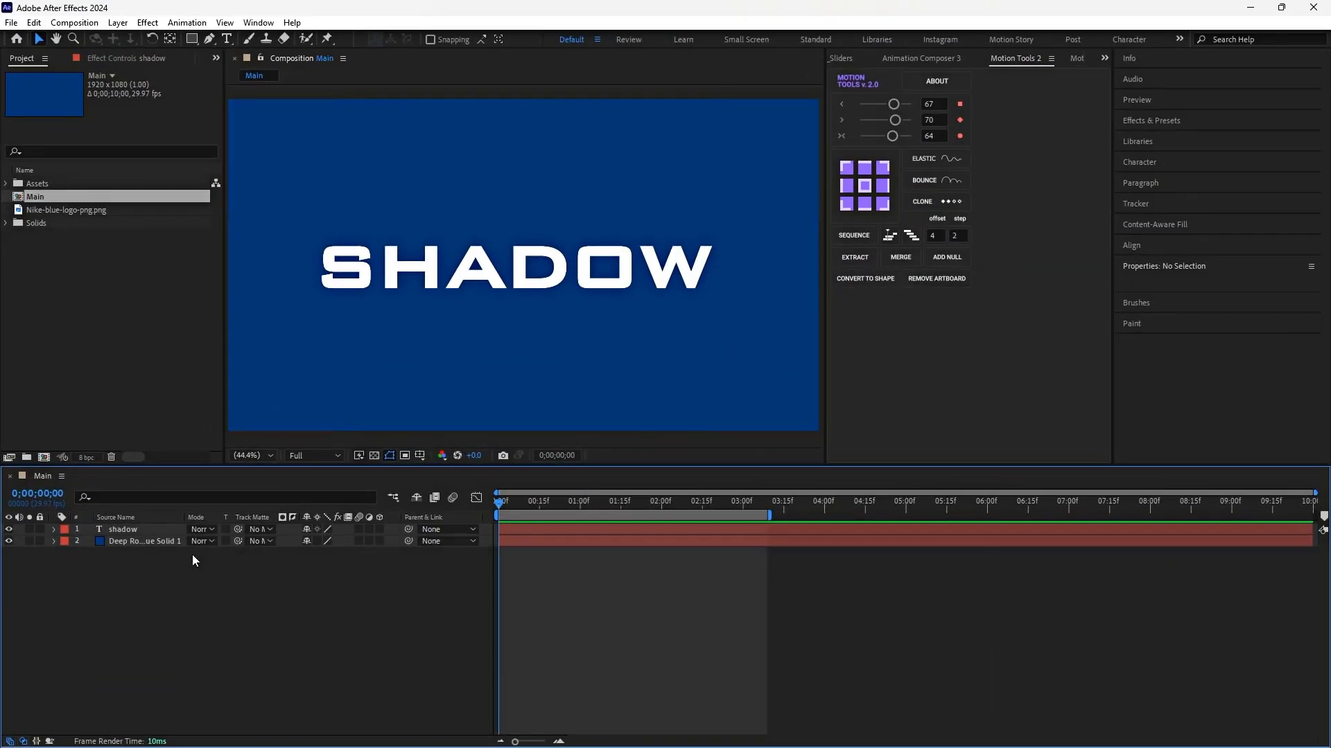
Duplicate the shadow text layer, hide the upper copy, and select the original.
{"action": "left_click", "coordinate": [144, 529]}
{"action": "key", "text": "ctrl+d"}
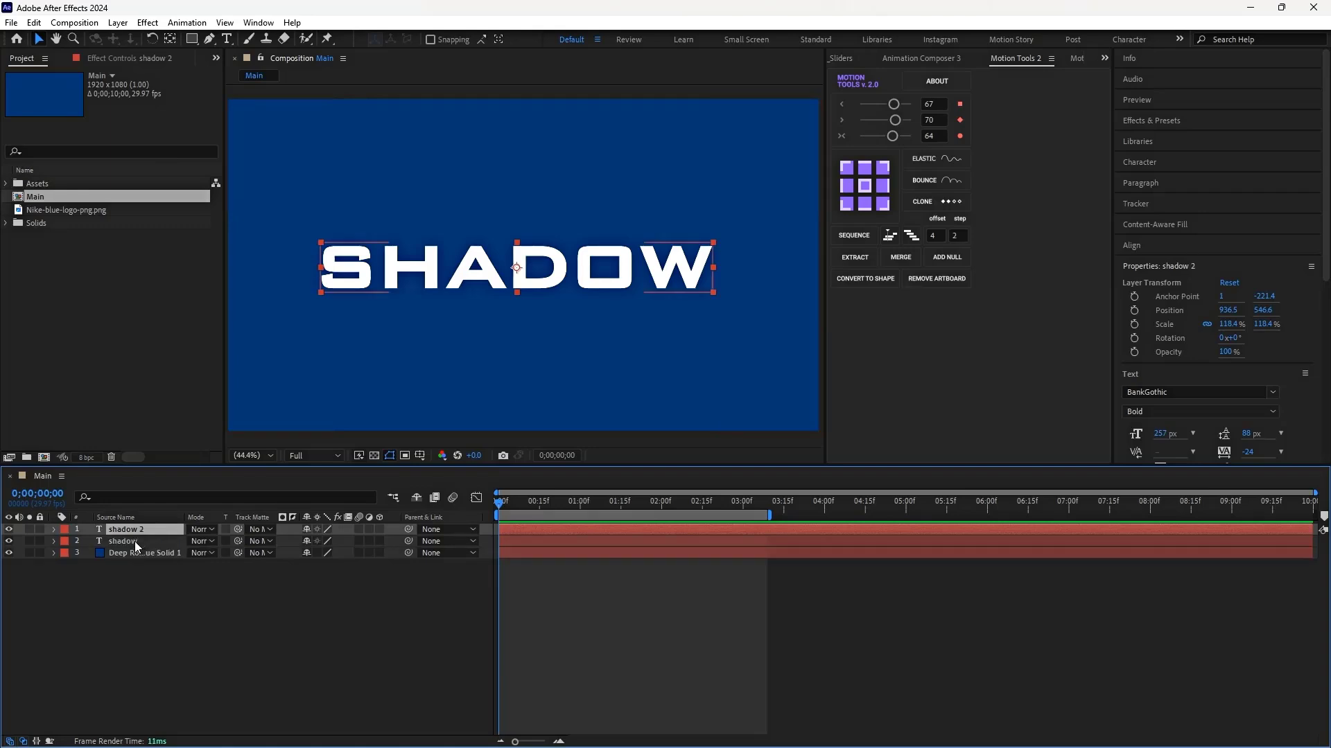
{"action": "left_click", "coordinate": [135, 542]}
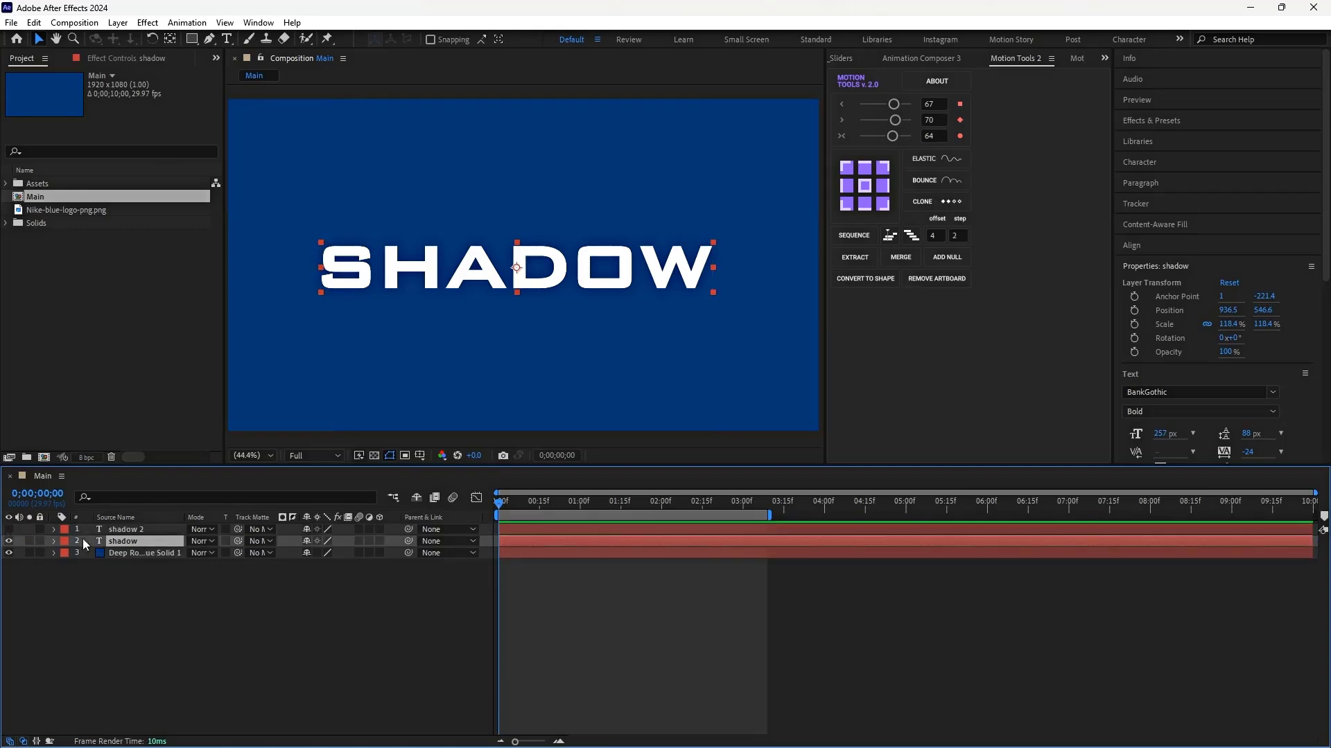
Apply a Fill effect to the original shadow text layer and set its color to dark navy 001043.
{"action": "key", "text": "ctrl+space"}
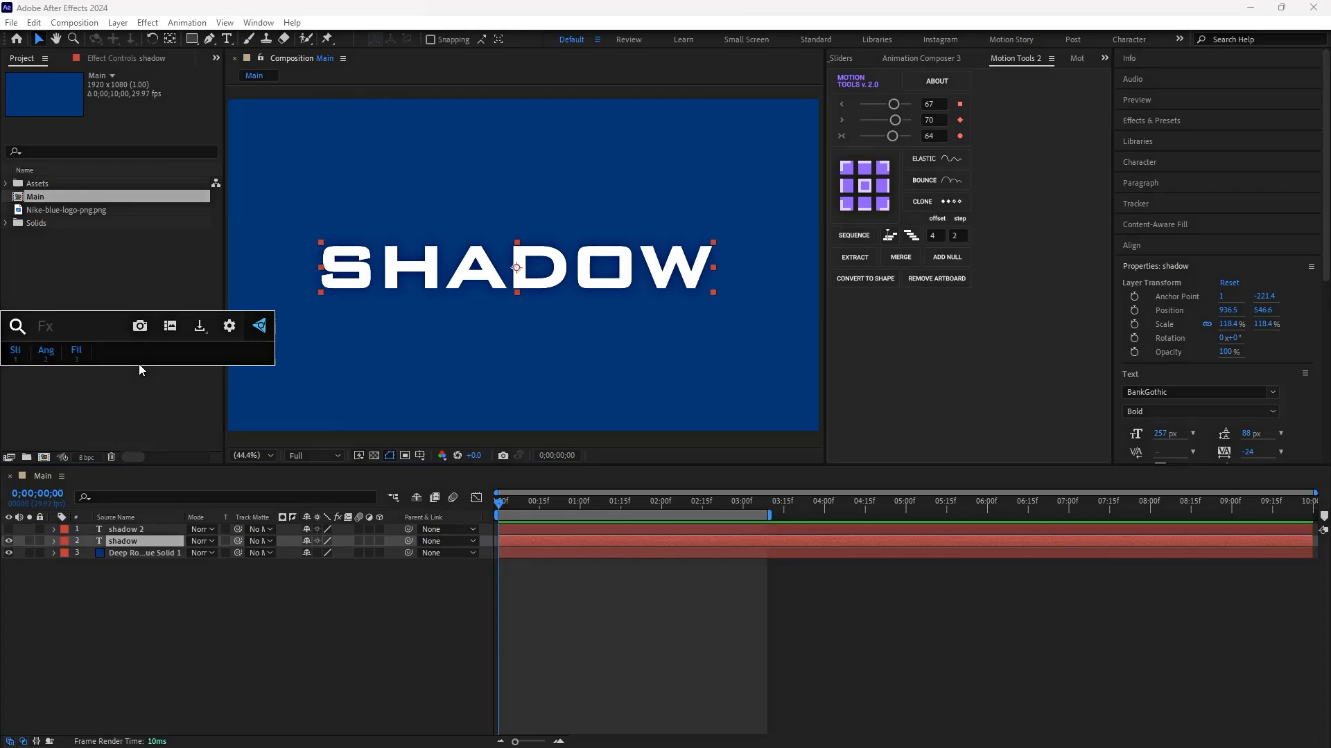
{"action": "key", "text": "3"}
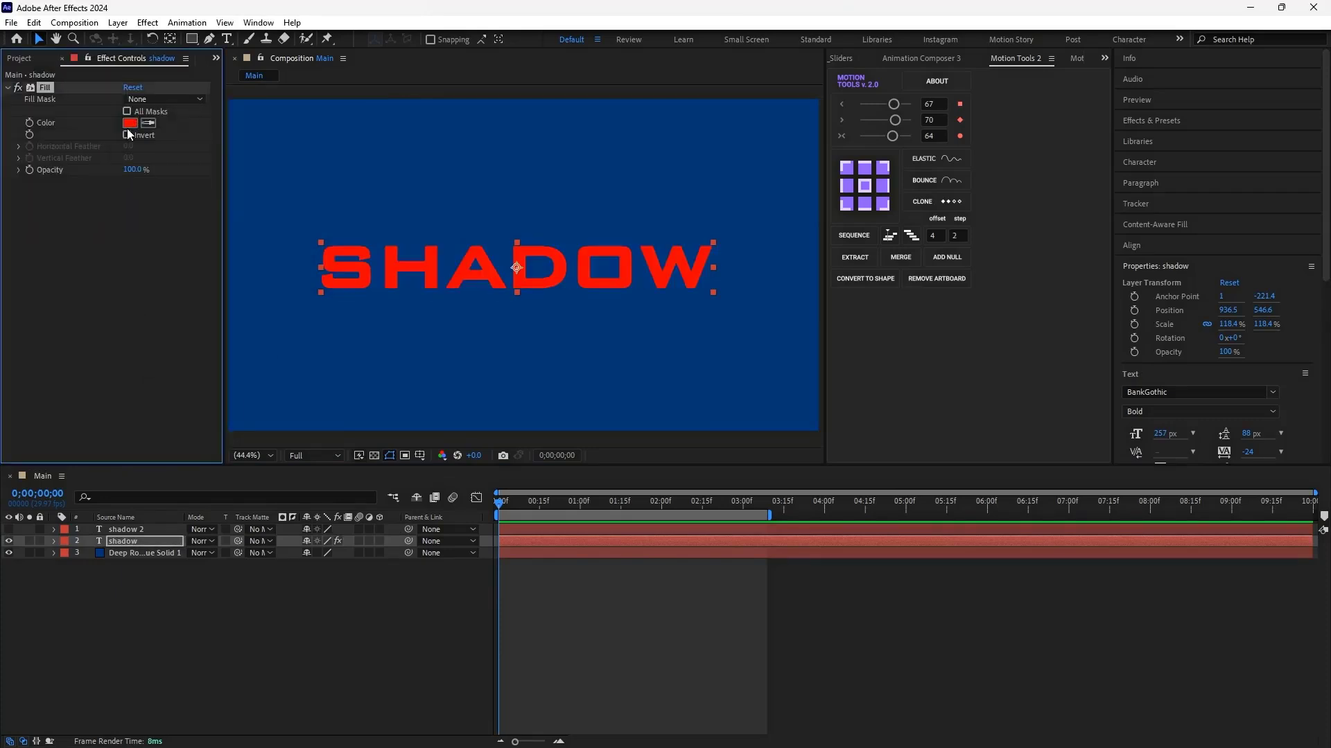
{"action": "left_click", "coordinate": [130, 123]}
{"action": "left_click", "coordinate": [876, 415]}
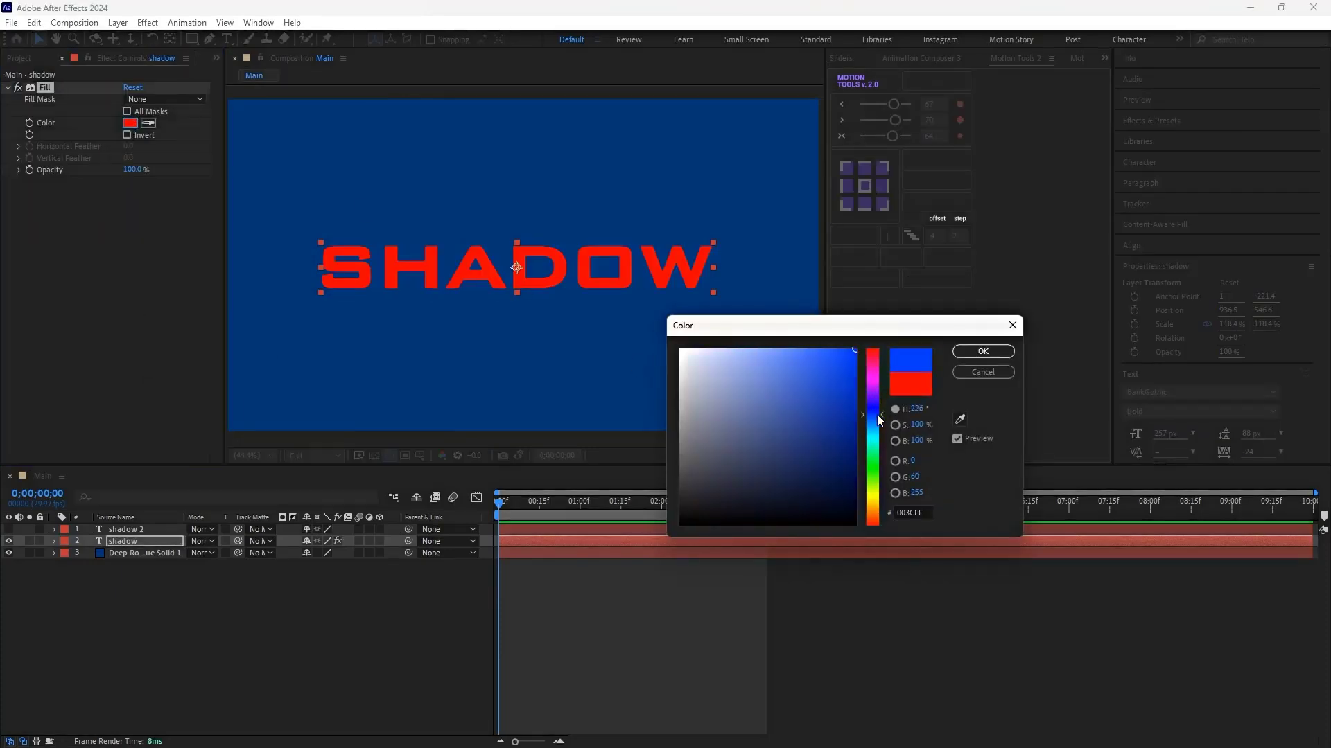
{"action": "left_click_drag", "start_coordinate": [854, 413], "coordinate": [867, 461]}
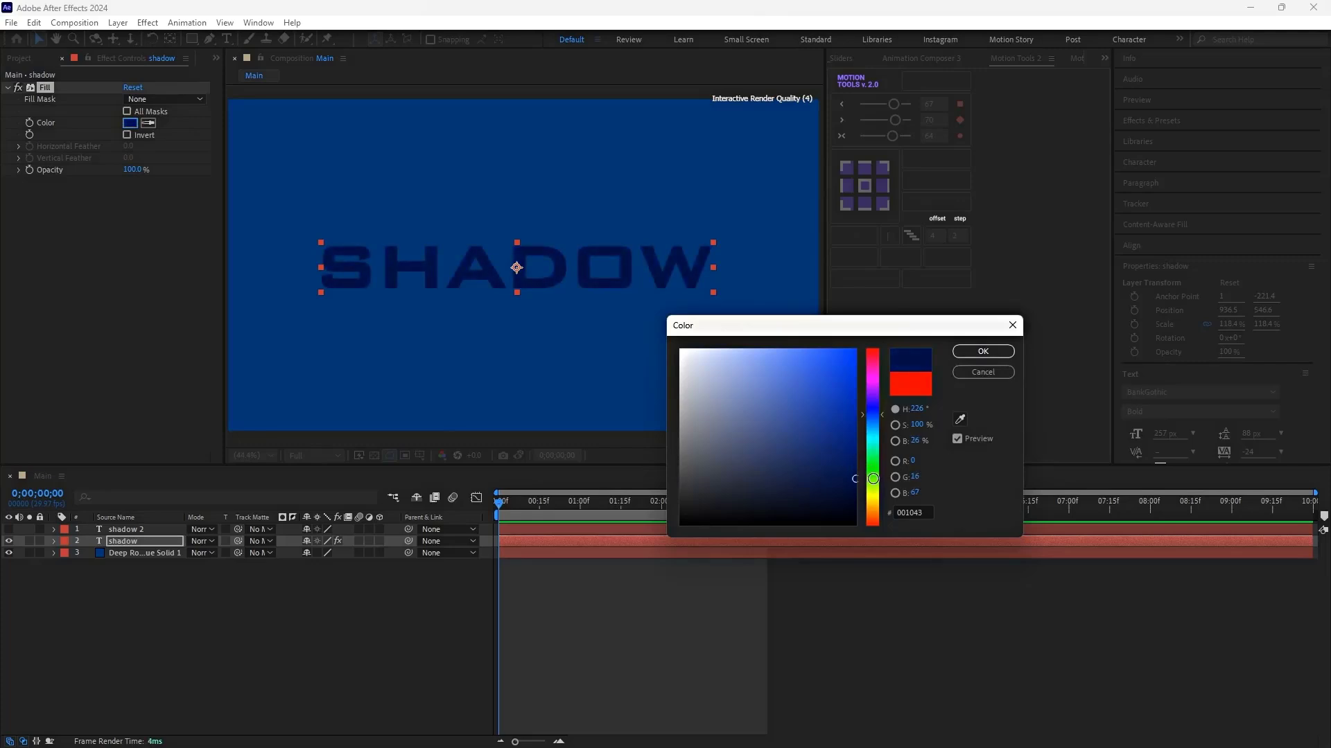
{"action": "left_click", "coordinate": [982, 351]}
Add CC Radial Fast Blur with Amount 63 to the shadow text, duplicate the effect with Amount 86, and unhide the white copy.
{"action": "key", "text": "ctrl+space"}
{"action": "type", "text": "cc rad"}
{"action": "key", "text": "Down"}
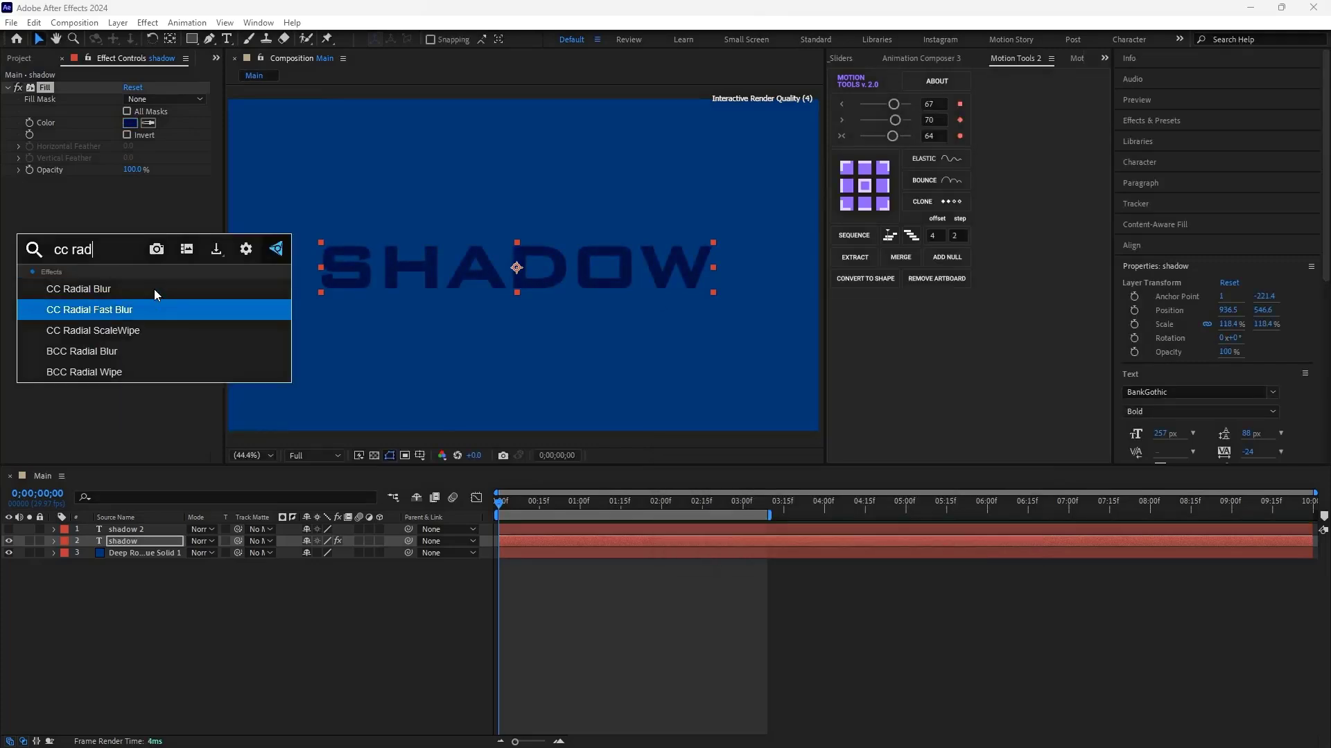
{"action": "key", "text": "Return"}
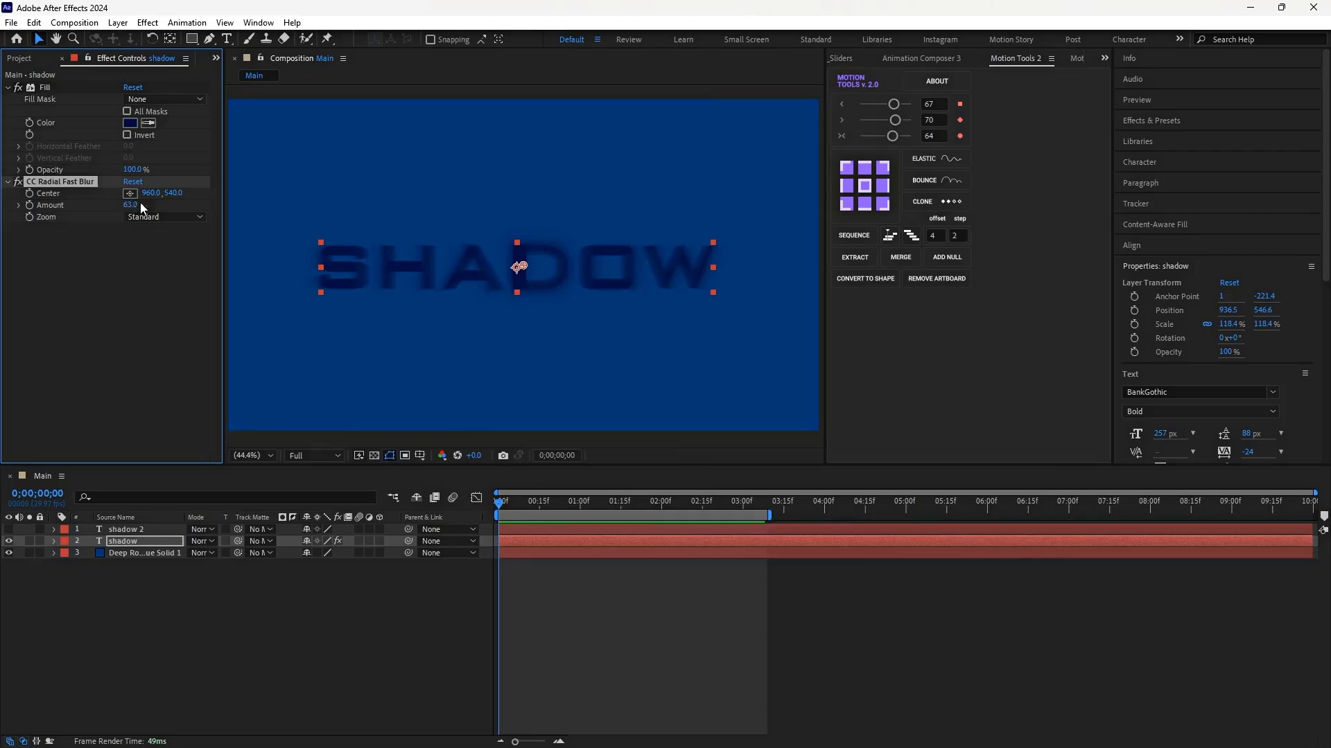
{"action": "key", "text": "ctrl+d"}
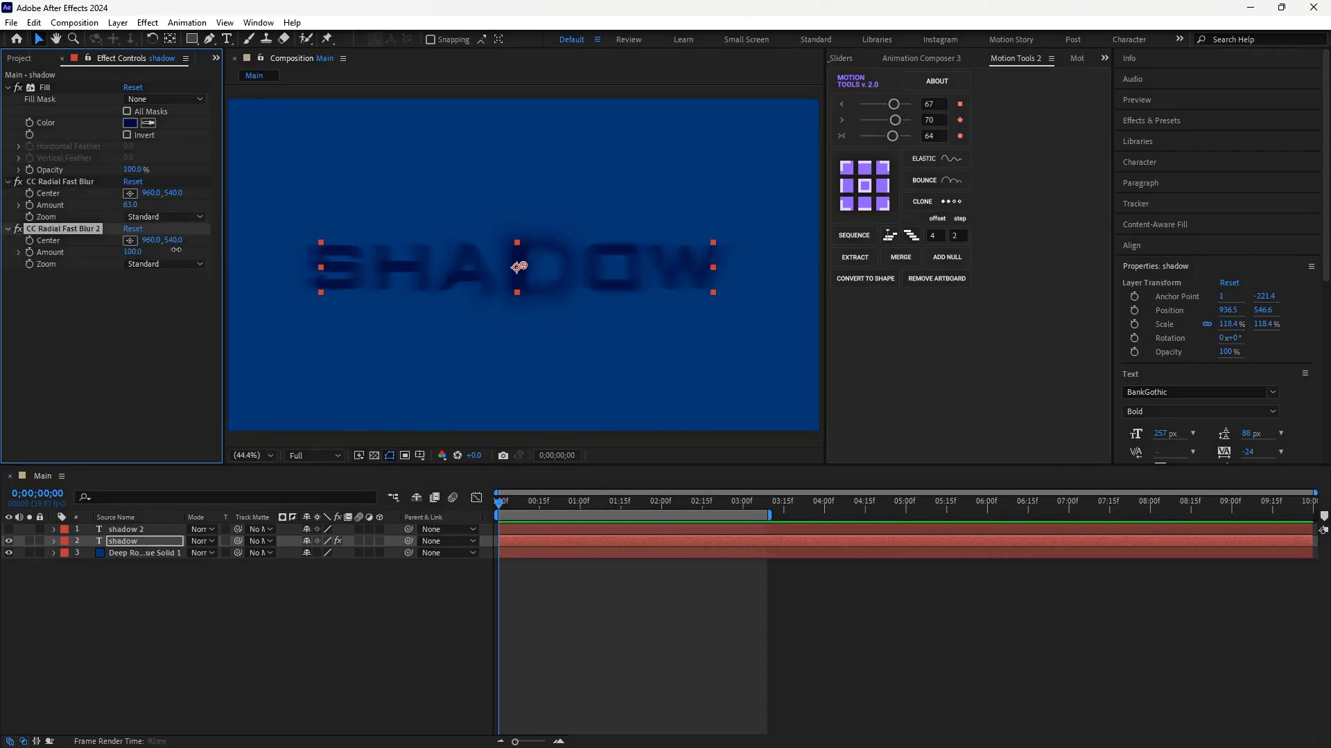
{"action": "left_click", "coordinate": [9, 530]}
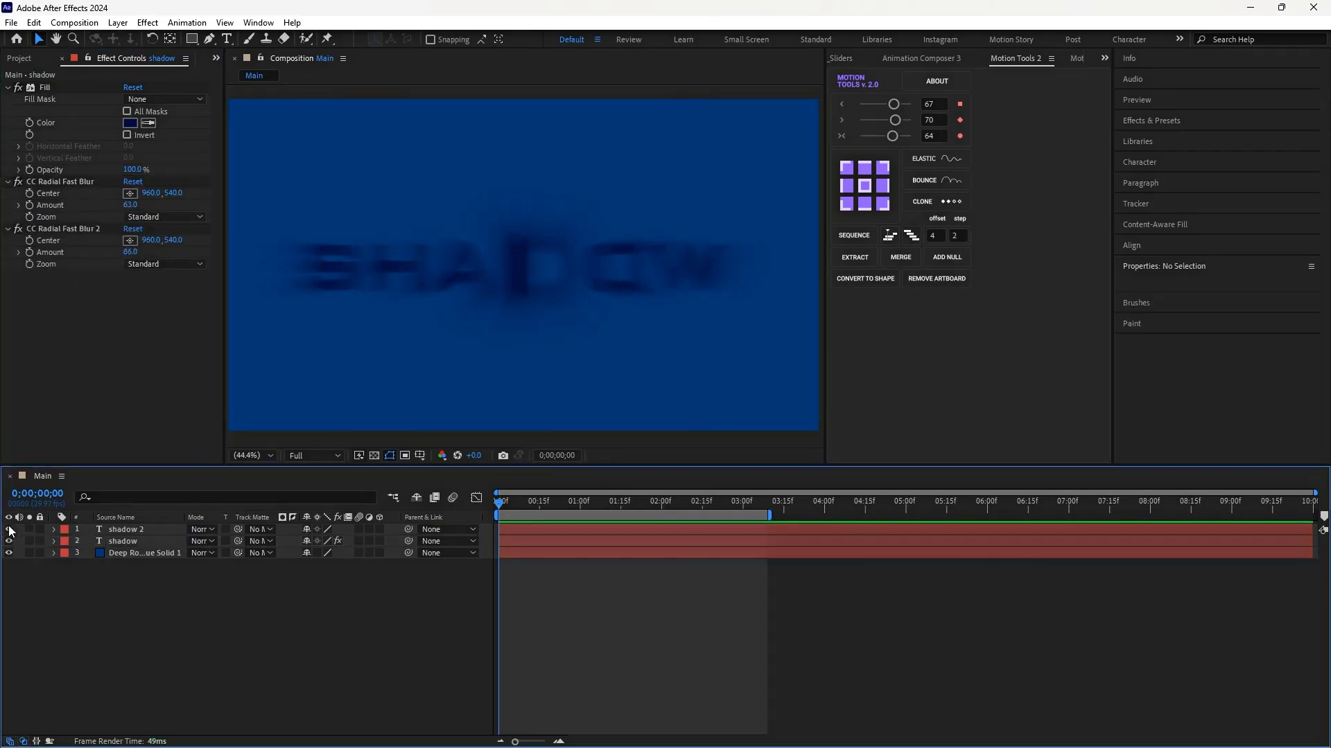
Add an Outer Glow layer style to the shadow layer, with a bright blue color and a size of 250.
{"action": "left_click", "coordinate": [125, 541]}
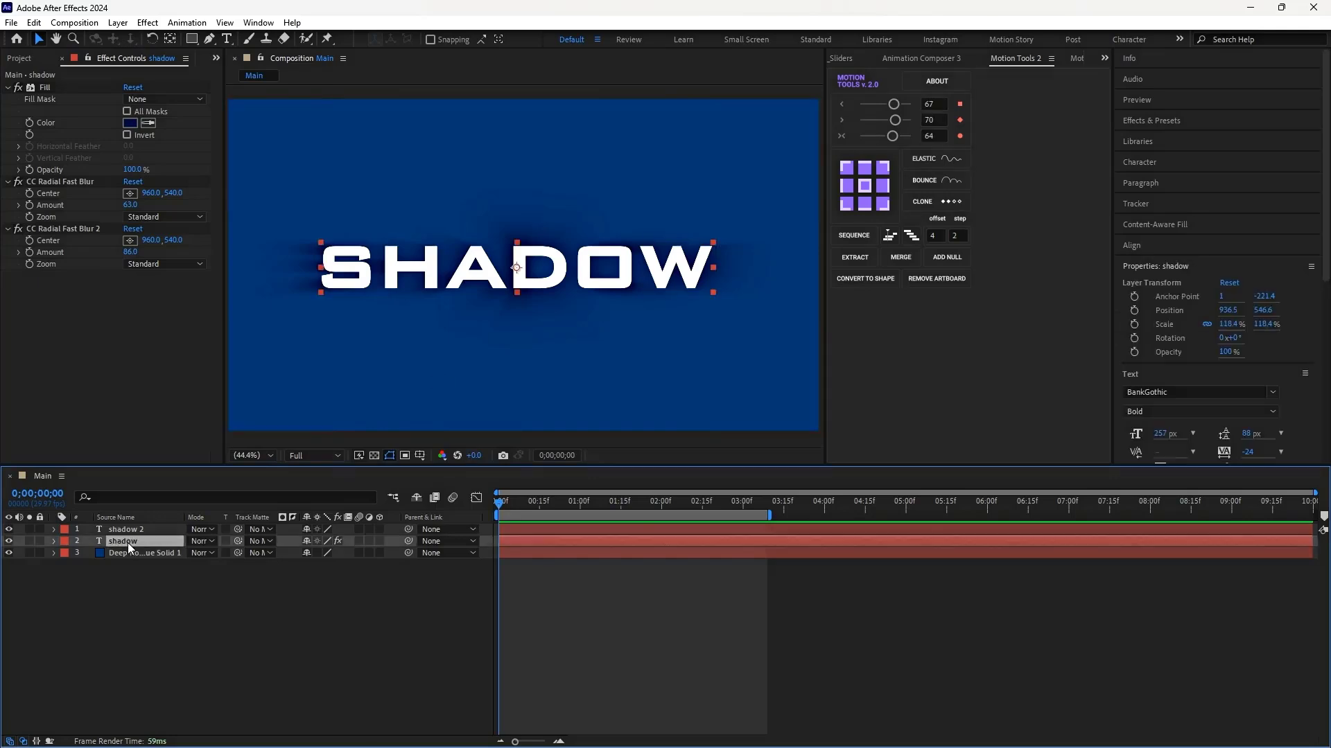
{"action": "right_click", "coordinate": [138, 541]}
{"action": "mouse_move", "coordinate": [234, 309]}
{"action": "left_click", "coordinate": [336, 389]}
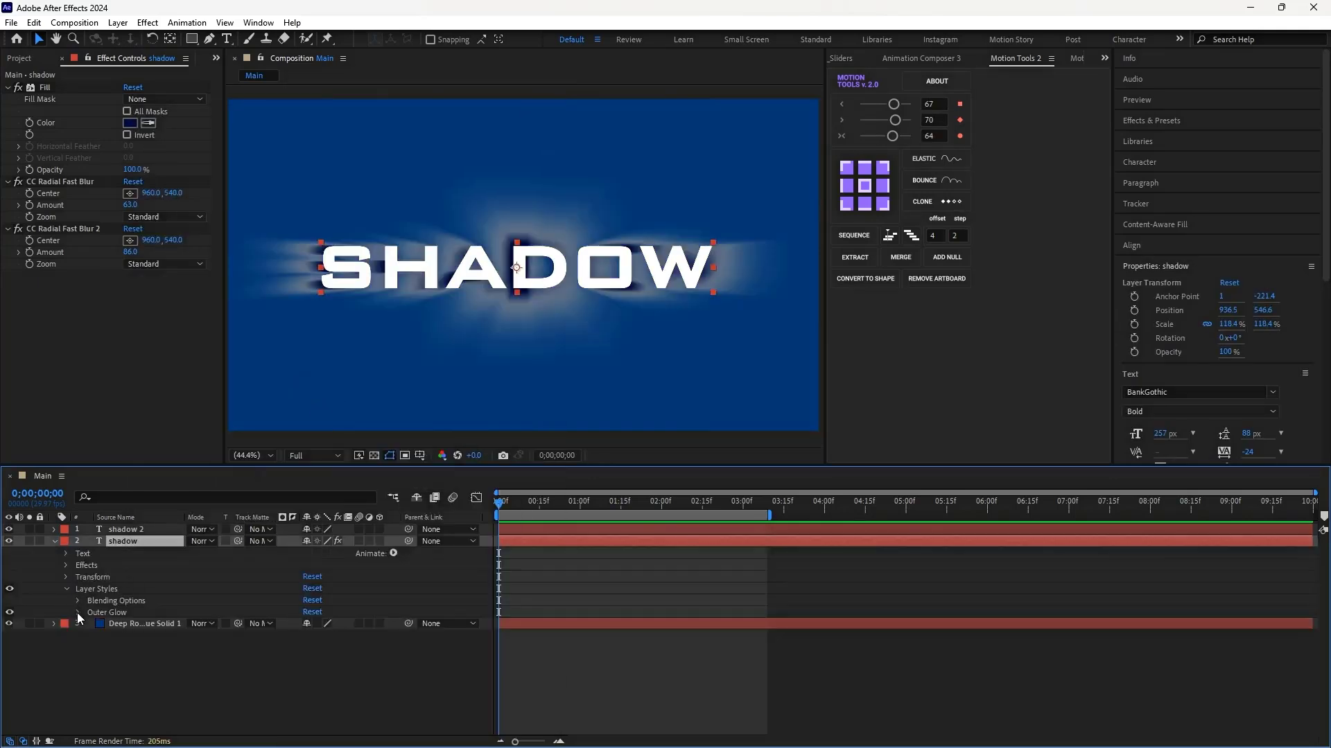
{"action": "left_click", "coordinate": [78, 612]}
{"action": "left_click", "coordinate": [311, 634]}
{"action": "left_click", "coordinate": [878, 423]}
{"action": "left_click_drag", "start_coordinate": [842, 371], "coordinate": [857, 351]}
{"action": "key", "text": "Return"}
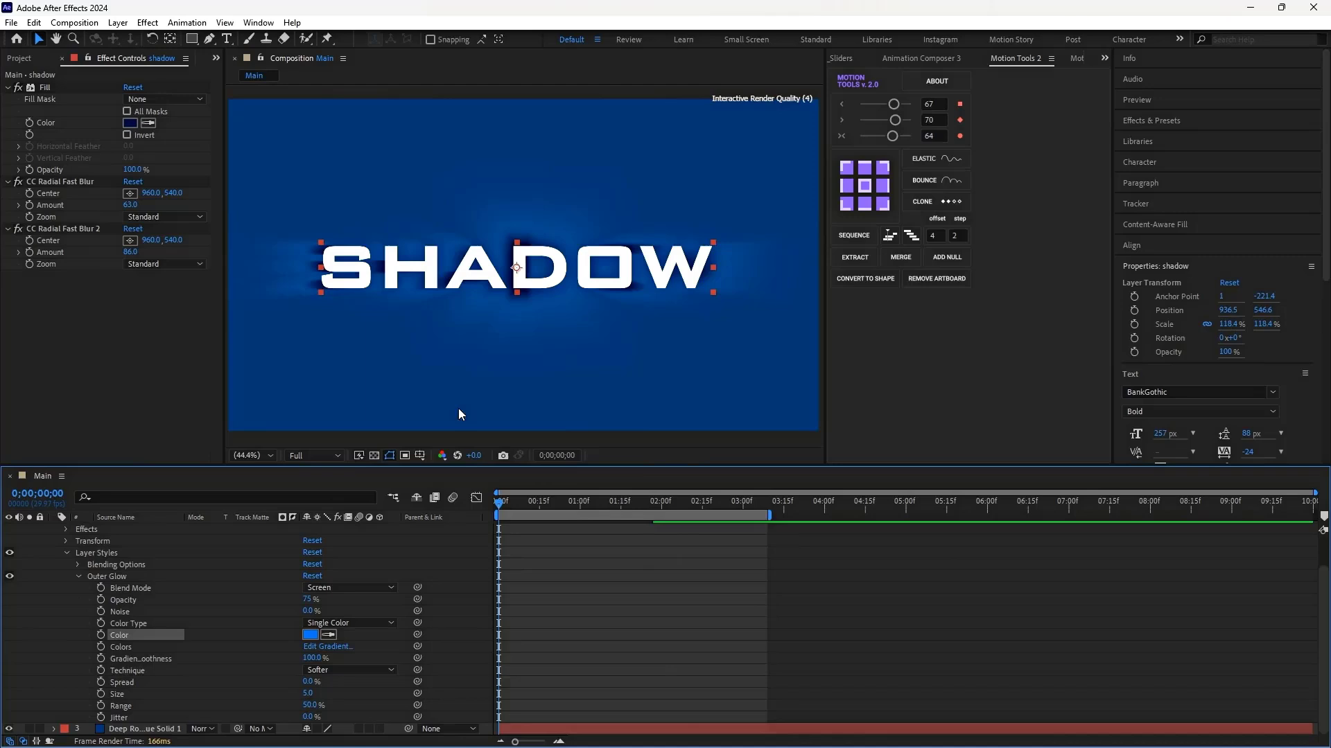
{"action": "left_click_drag", "start_coordinate": [307, 693], "coordinate": [546, 664]}
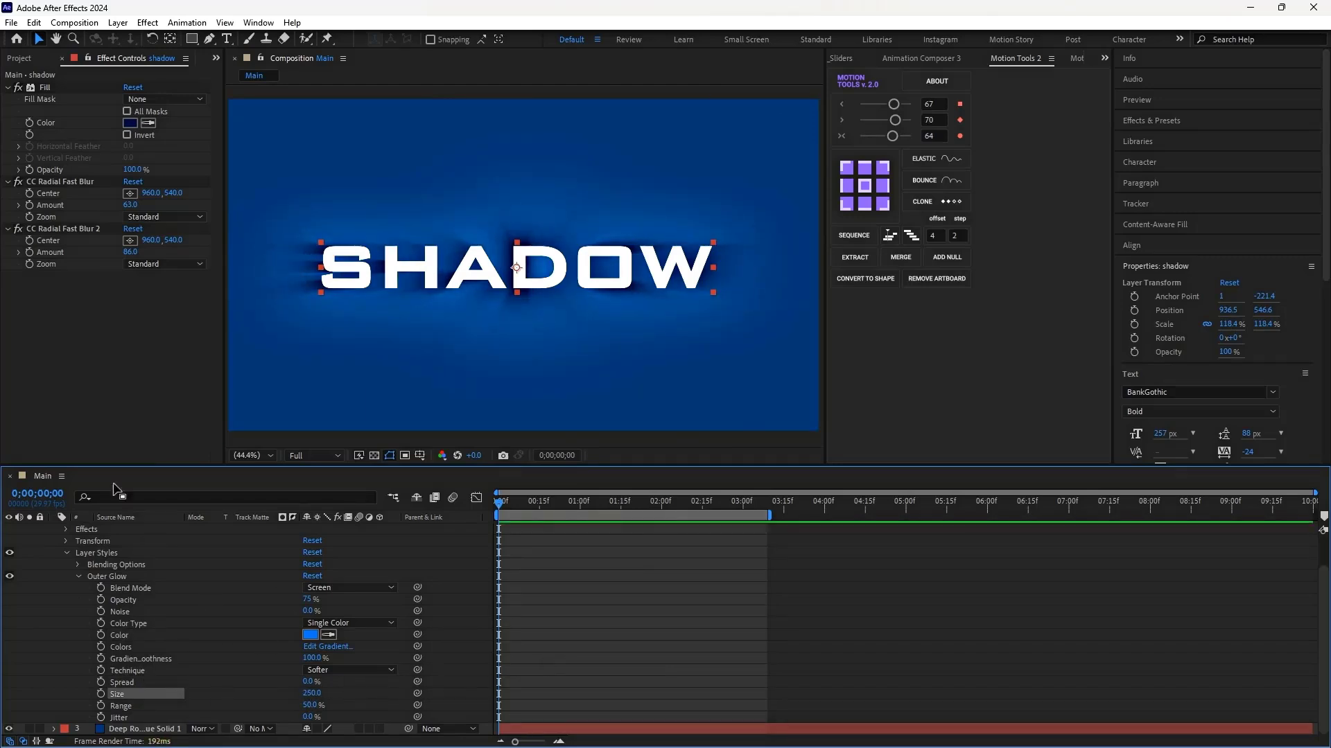
{"action": "left_click", "coordinate": [132, 211]}
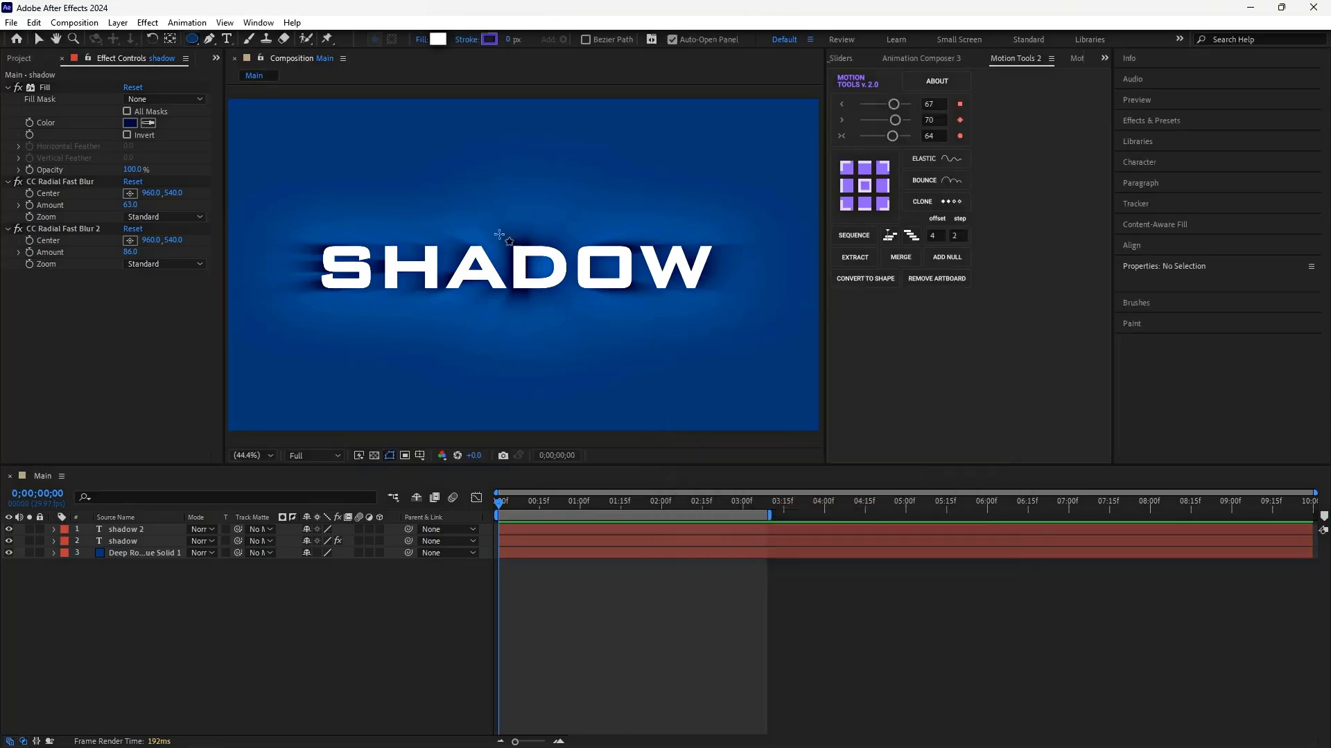
Draw a small white circle above the text, apply a Glow effect with radius 42, and place it above the word's center.
{"action": "left_click_drag", "start_coordinate": [459, 178], "coordinate": [492, 211]}
{"action": "key", "text": "v"}
{"action": "key", "text": "ctrl+space"}
{"action": "type", "text": "glow"}
{"action": "key", "text": "Return"}
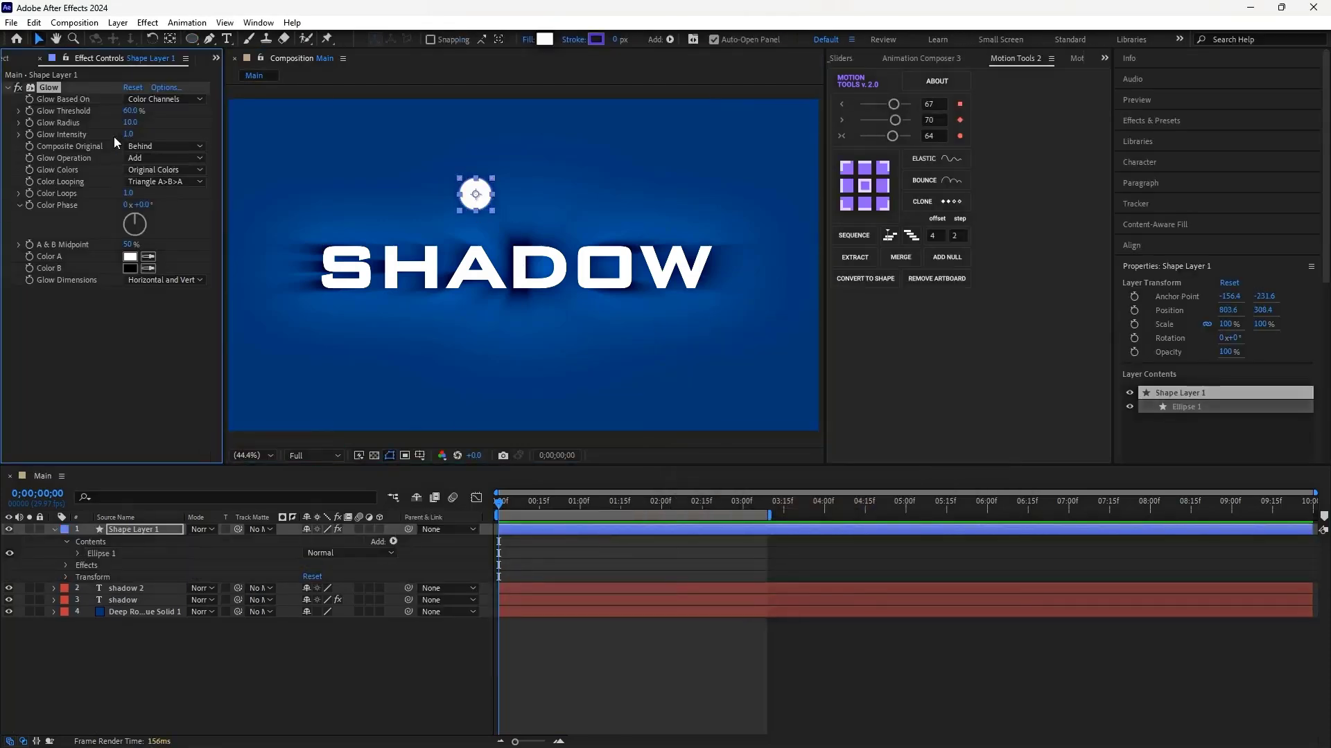
{"action": "key", "text": "F2"}
{"action": "left_click_drag", "start_coordinate": [483, 199], "coordinate": [511, 199]}
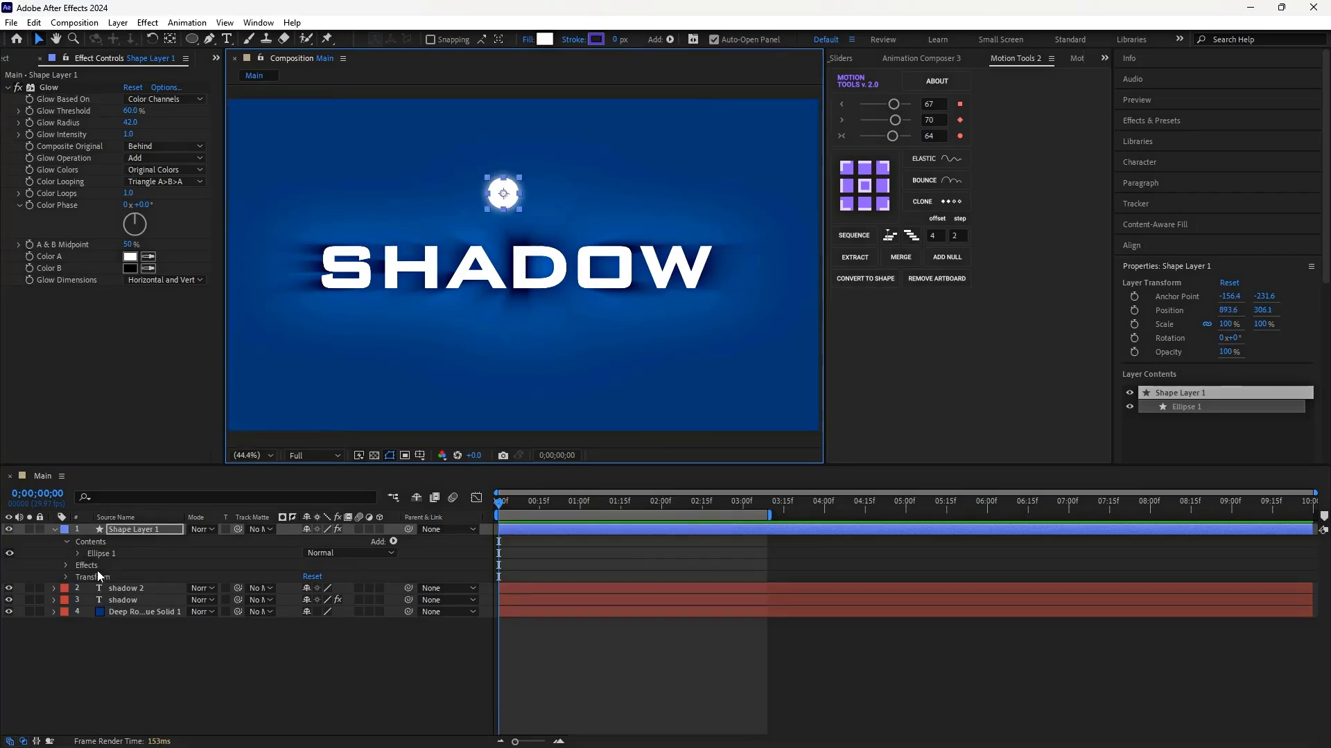
Link the Center of both CC Radial Fast Blur effects on the shadow layer to the circle layer's Position.
{"action": "left_click", "coordinate": [125, 588]}
{"action": "left_click", "coordinate": [133, 600]}
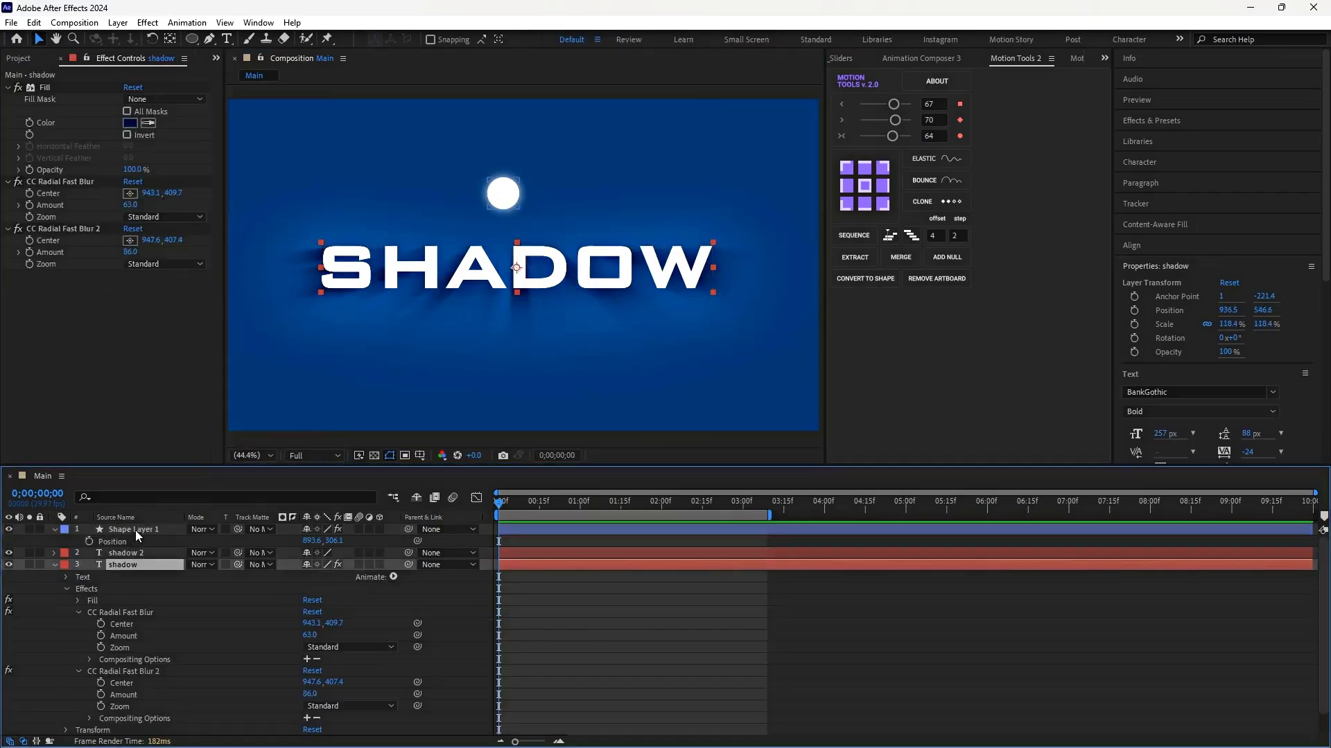
{"action": "left_click", "coordinate": [135, 530]}
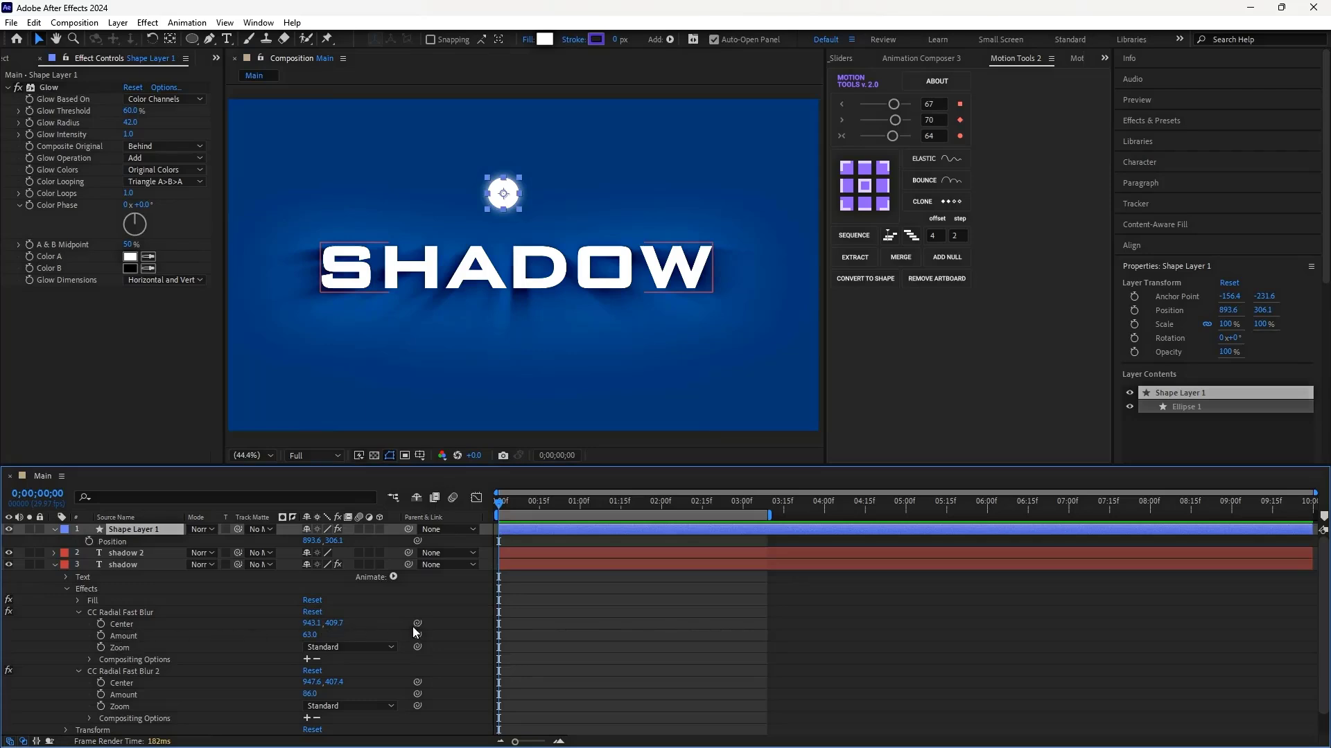
{"action": "left_click_drag", "start_coordinate": [217, 577], "coordinate": [144, 540]}
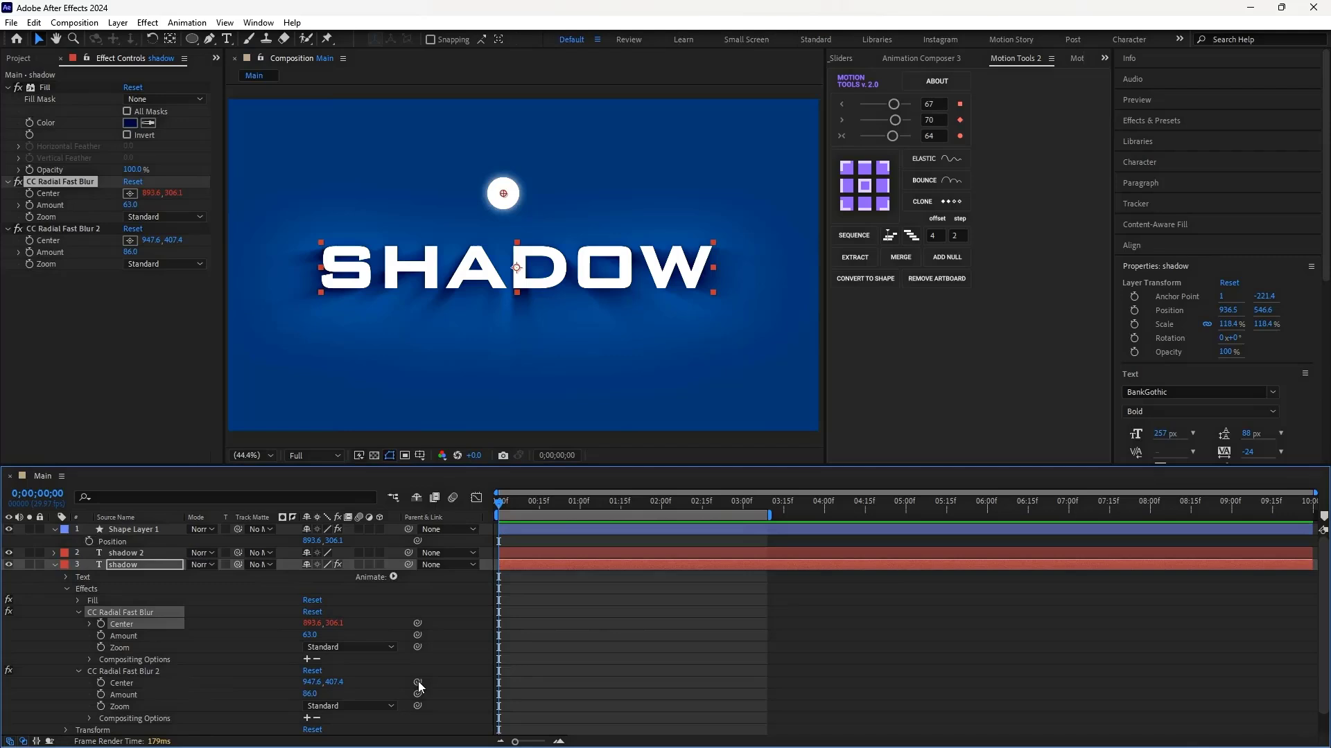
{"action": "left_click_drag", "start_coordinate": [158, 549], "coordinate": [152, 544]}
Keyframe the glowing circle's Position to sweep from the text's right end to its left end and back, and preview it.
{"action": "left_click", "coordinate": [474, 543]}
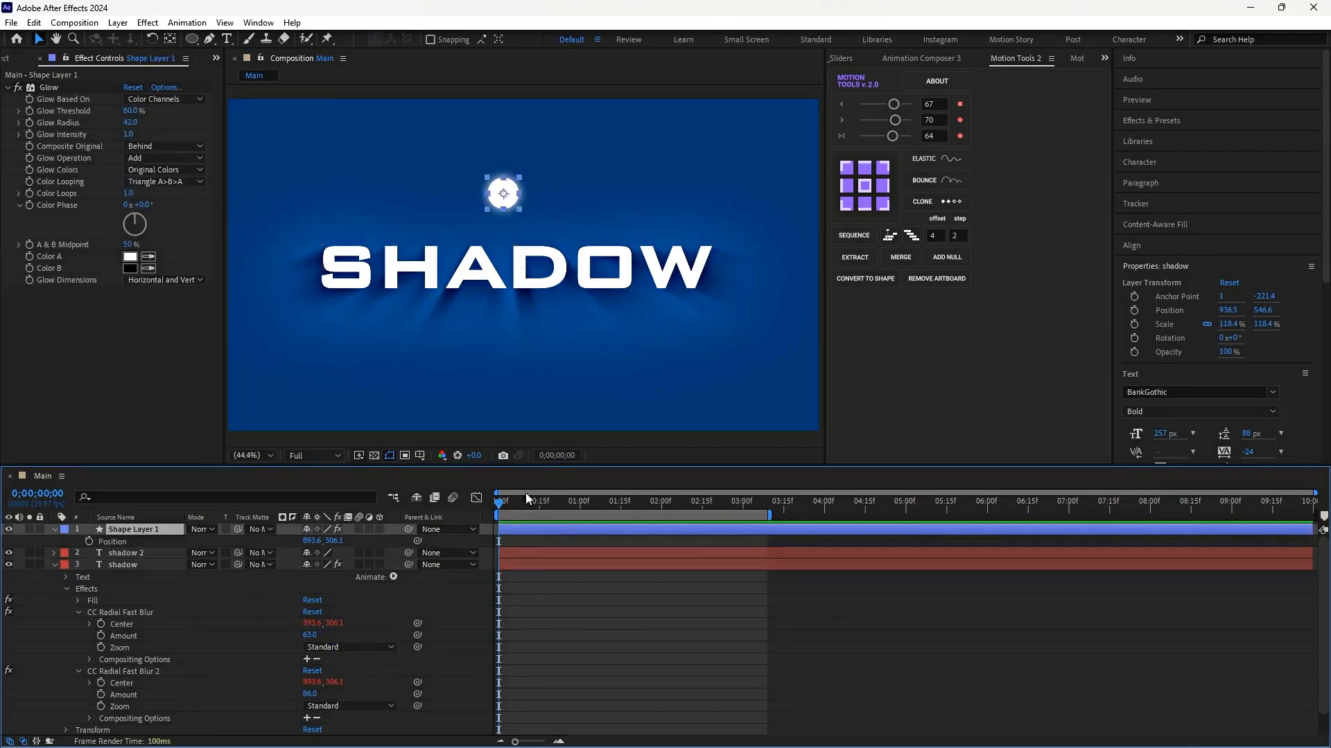
{"action": "left_click_drag", "start_coordinate": [485, 200], "coordinate": [567, 205]}
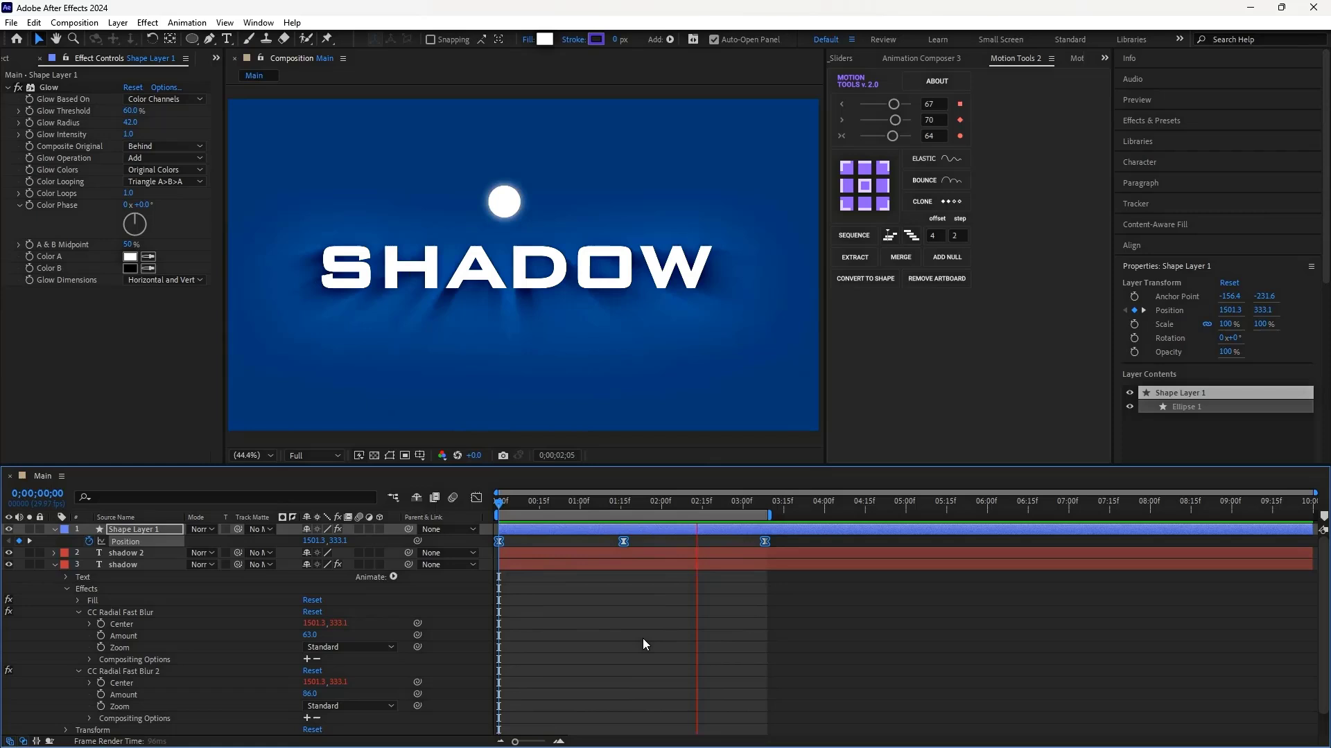
{"action": "key", "text": "space"}
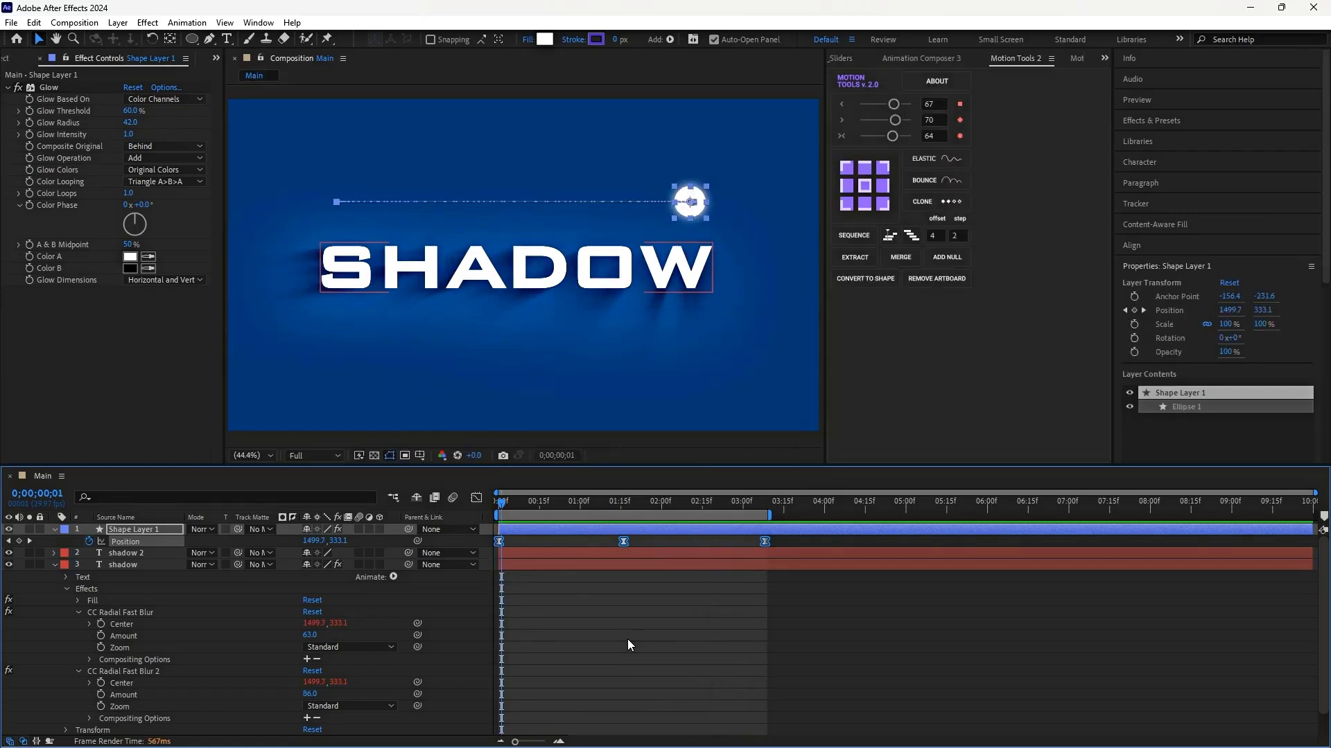
{"action": "left_click", "coordinate": [614, 644]}
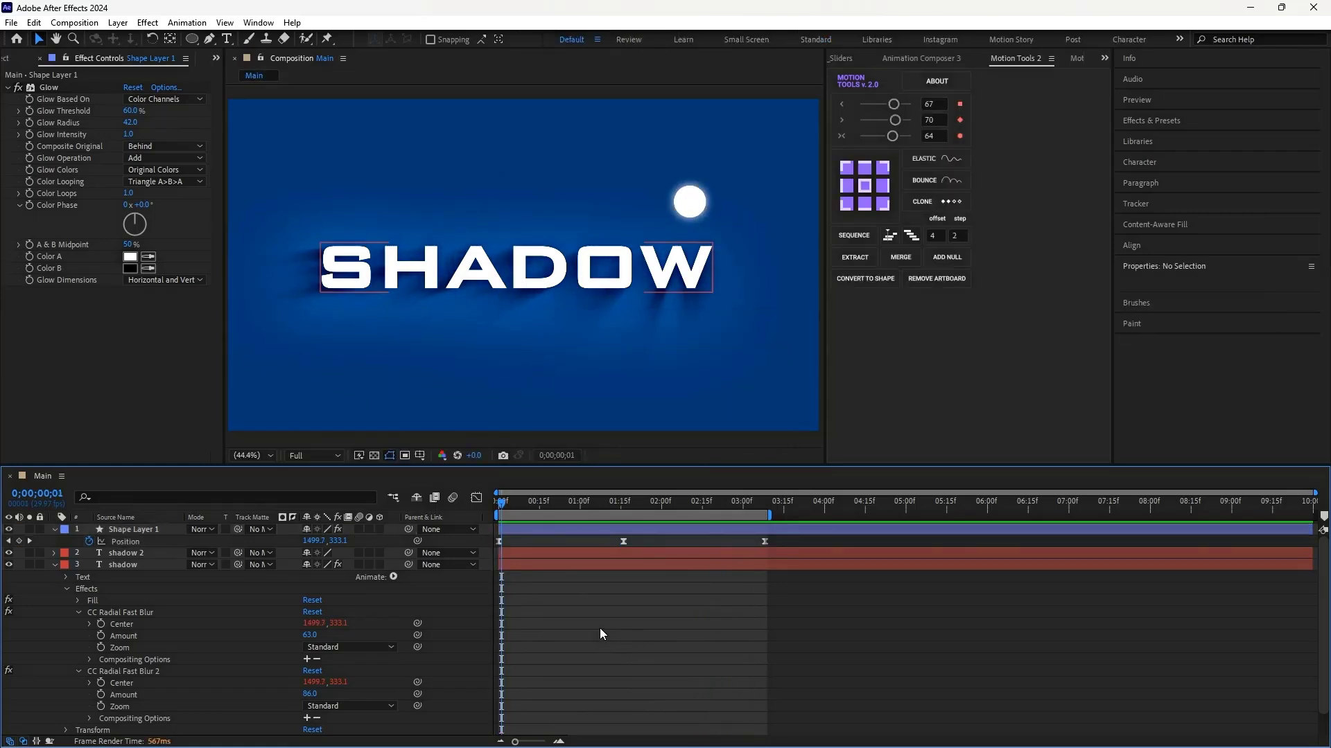
Try a different Amount on the shadow layer's first CC Radial Fast Blur and undo the change.
{"action": "left_click", "coordinate": [125, 564]}
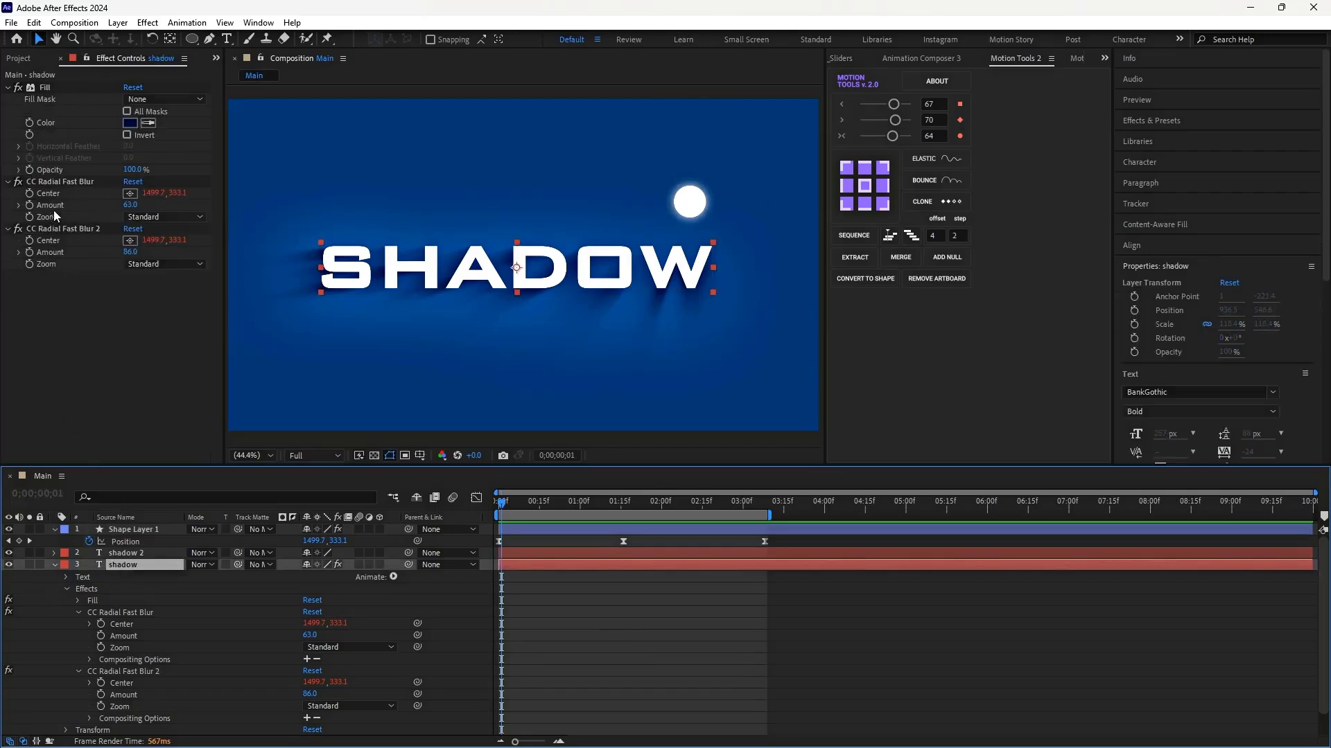
{"action": "left_click_drag", "start_coordinate": [128, 206], "coordinate": [160, 205]}
{"action": "key", "text": "ctrl+z"}
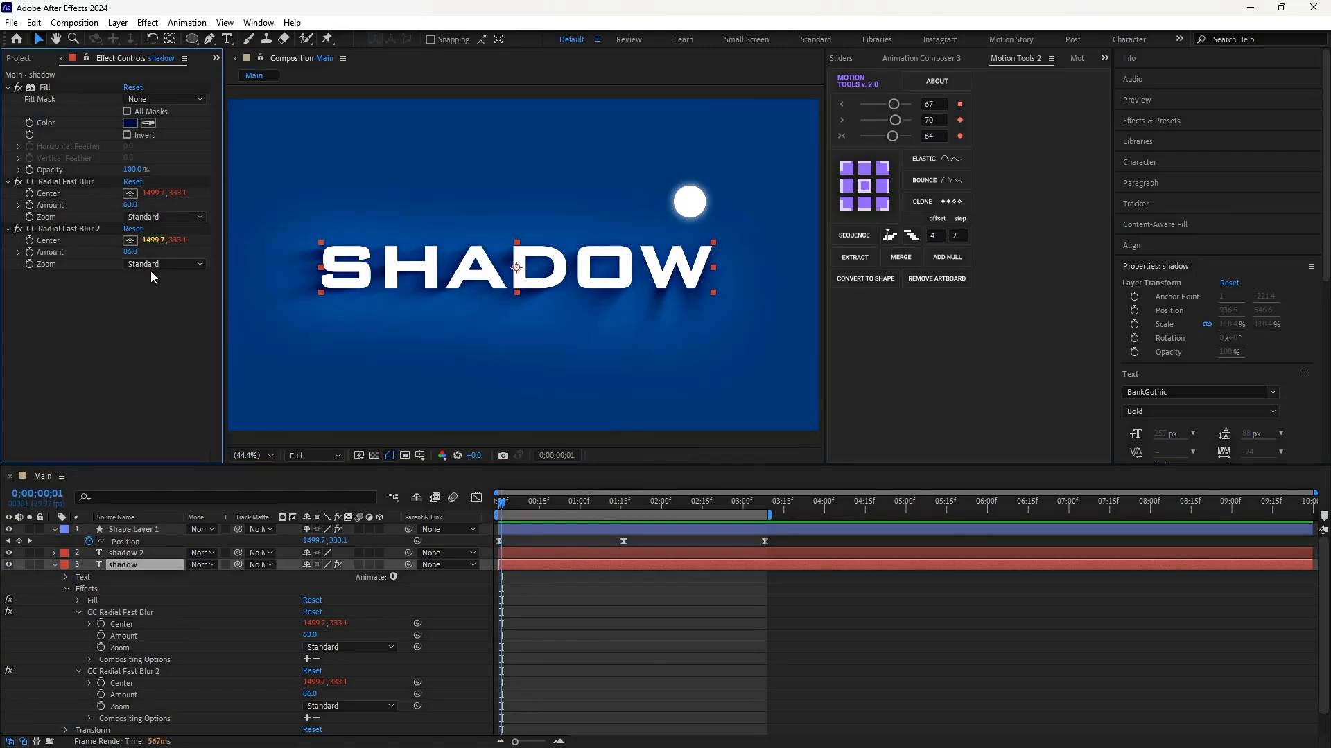